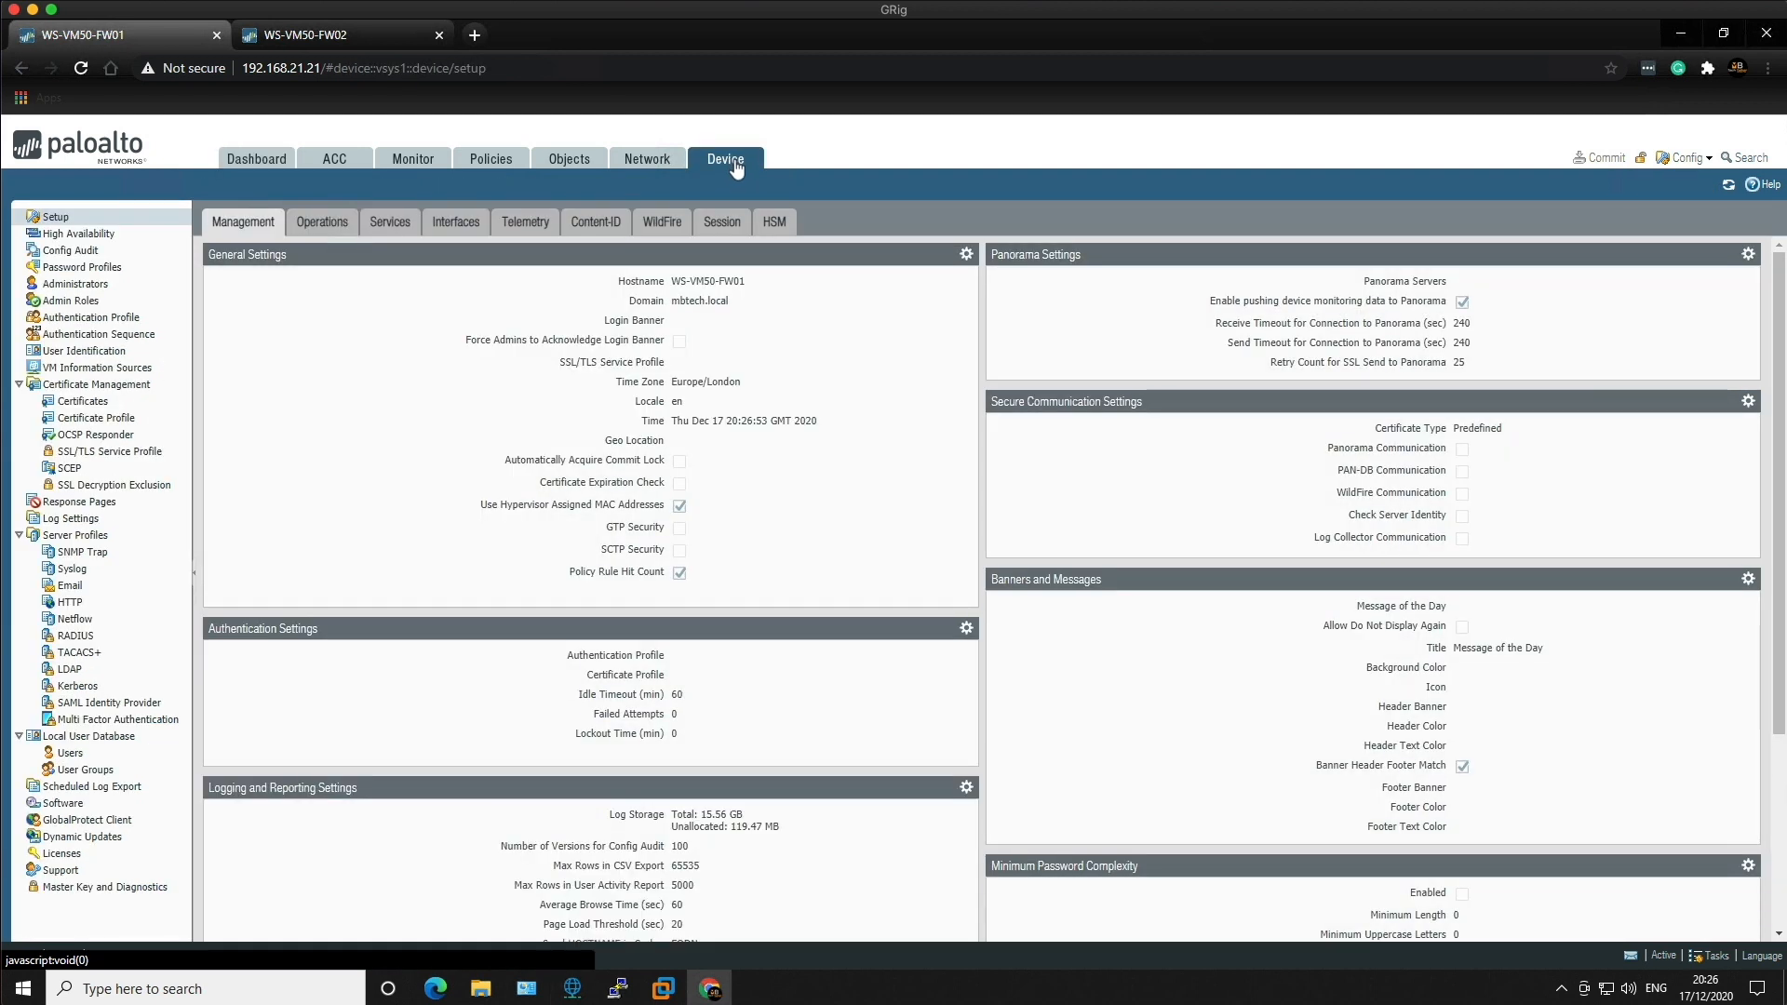
Step: Export FW01's running-config.xml named configuration snapshot and open the download's options
left_click(327, 227)
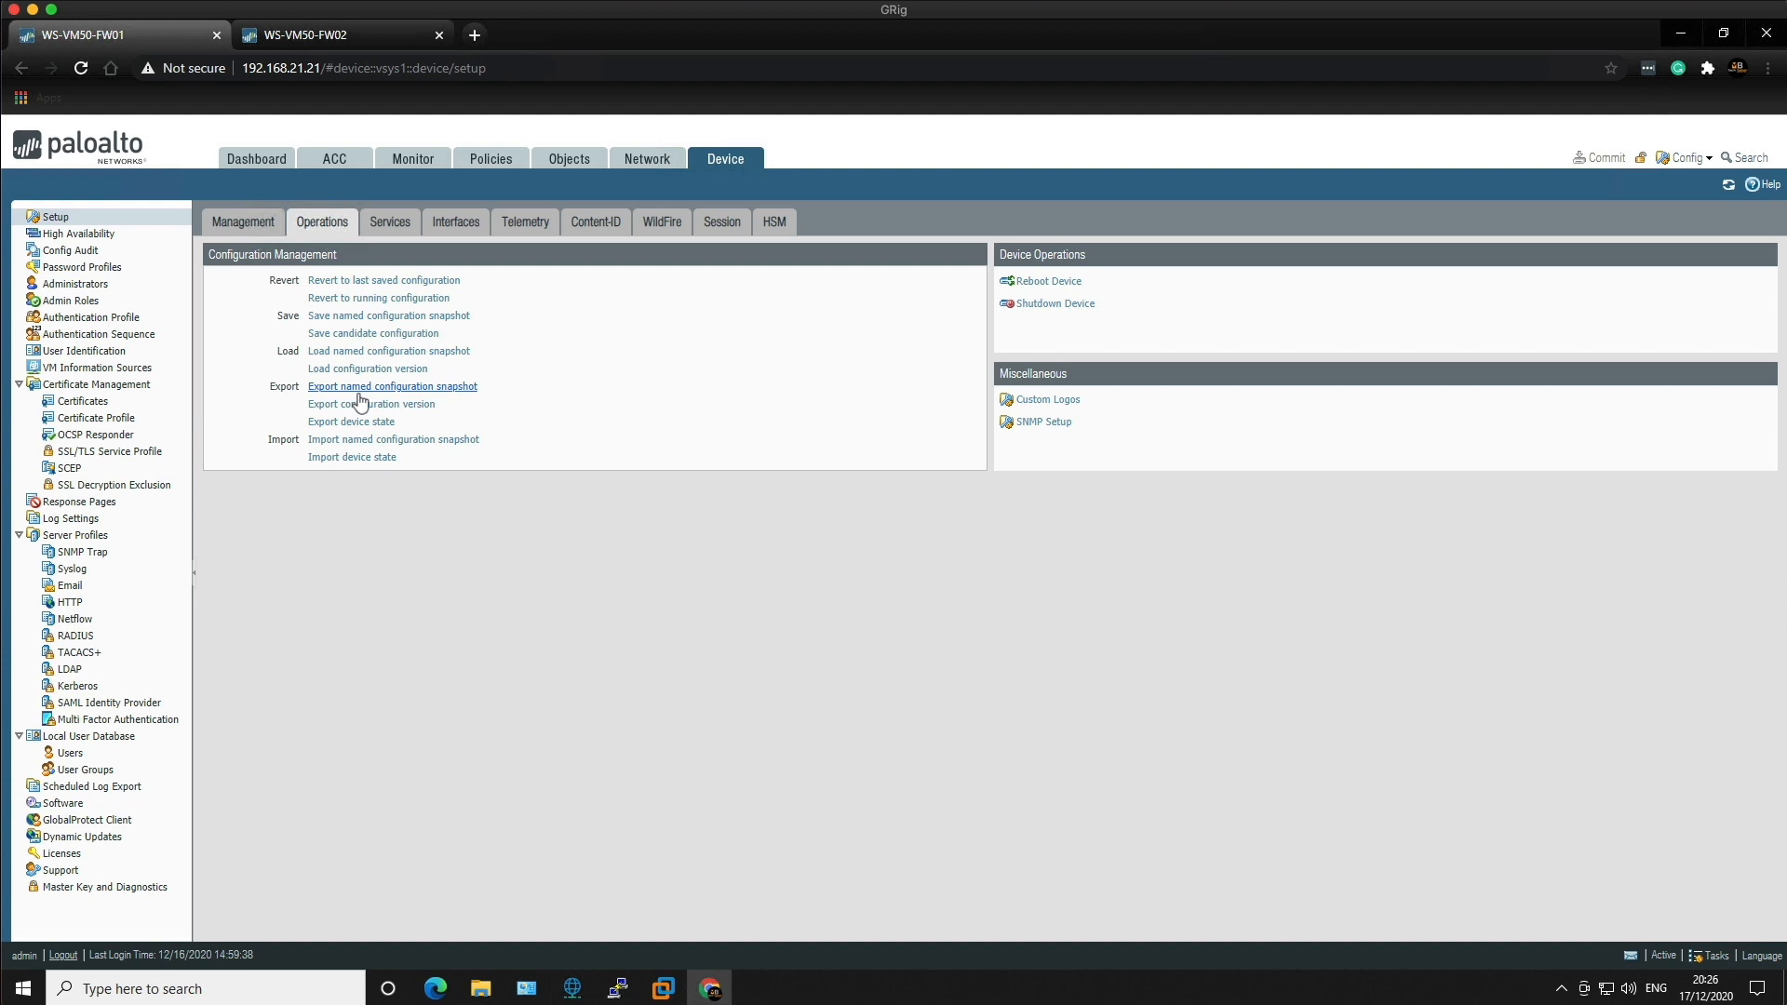
left_click(362, 389)
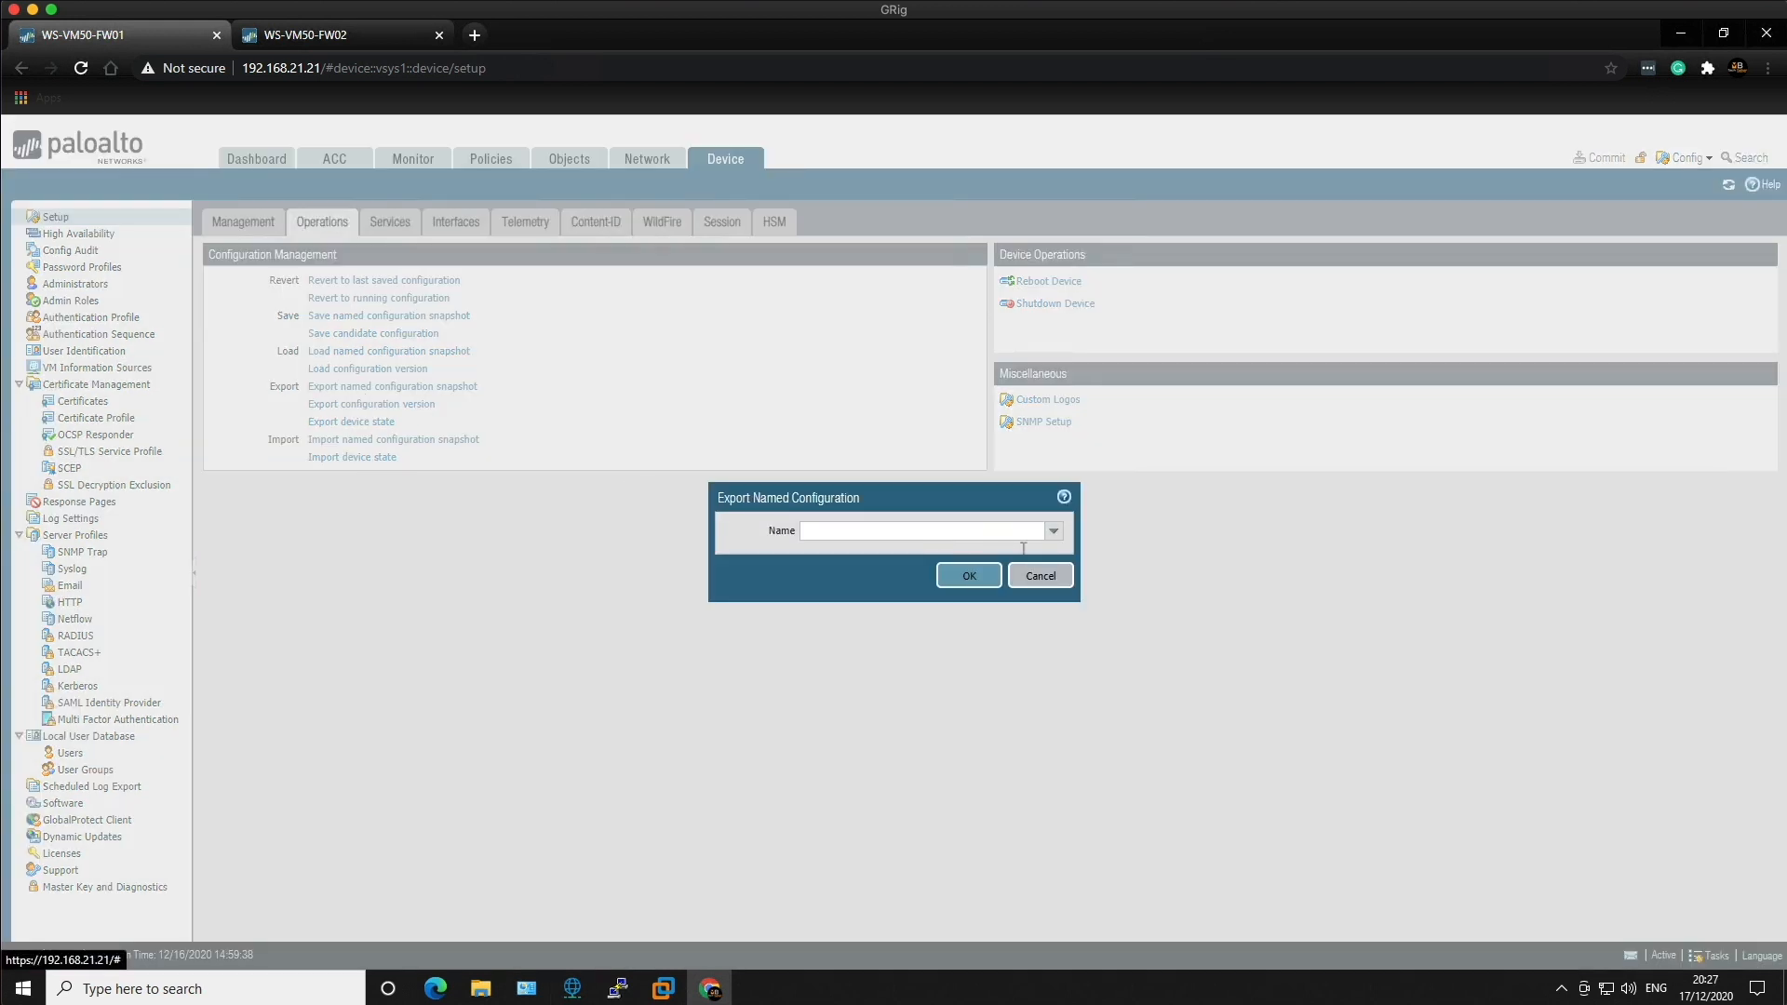
left_click(1054, 531)
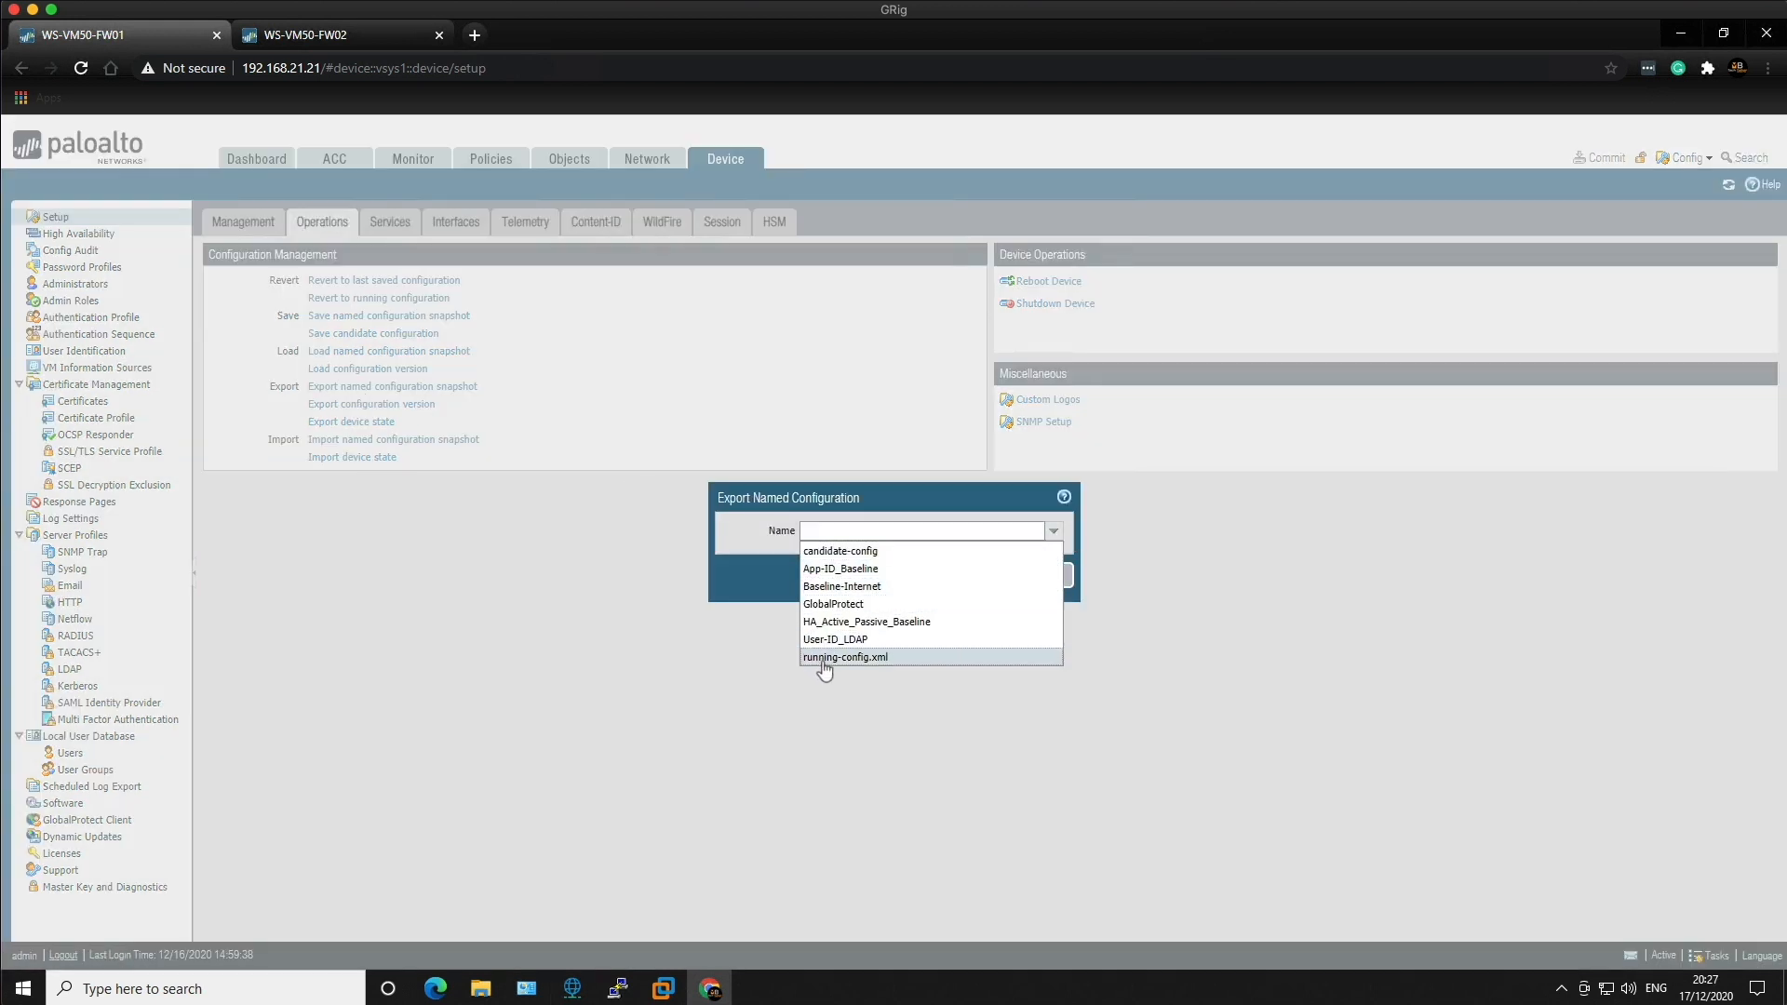
left_click(828, 657)
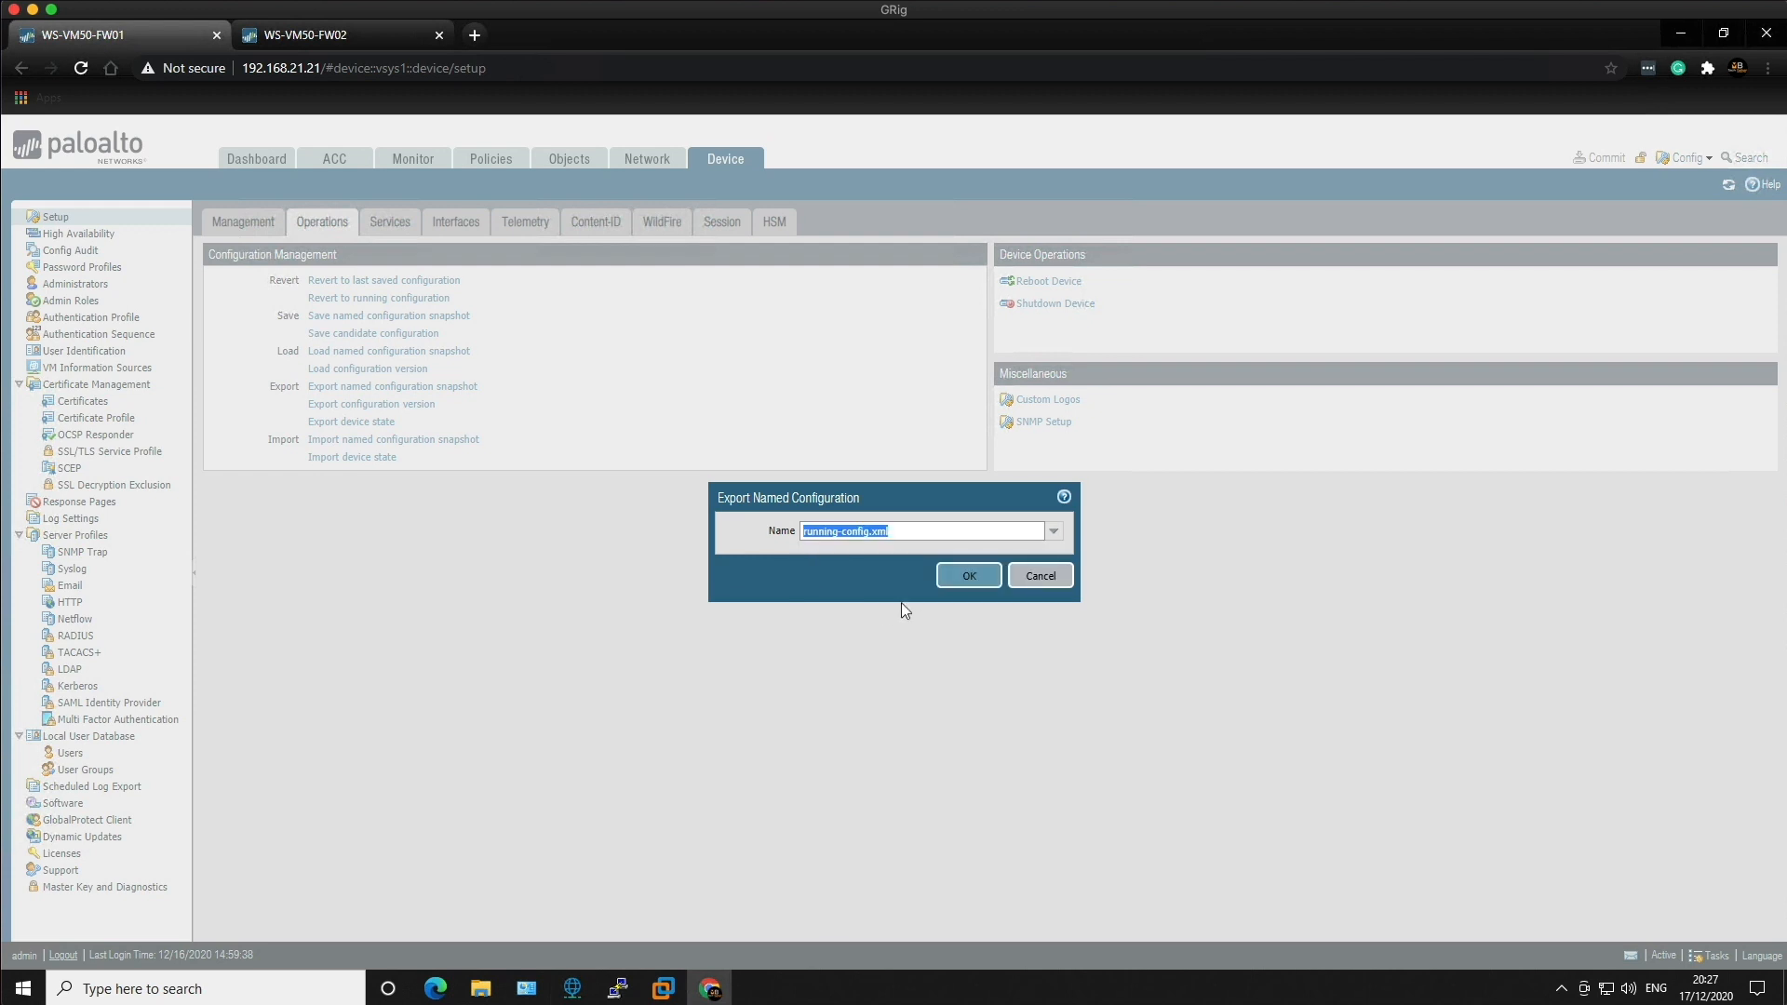
left_click(951, 574)
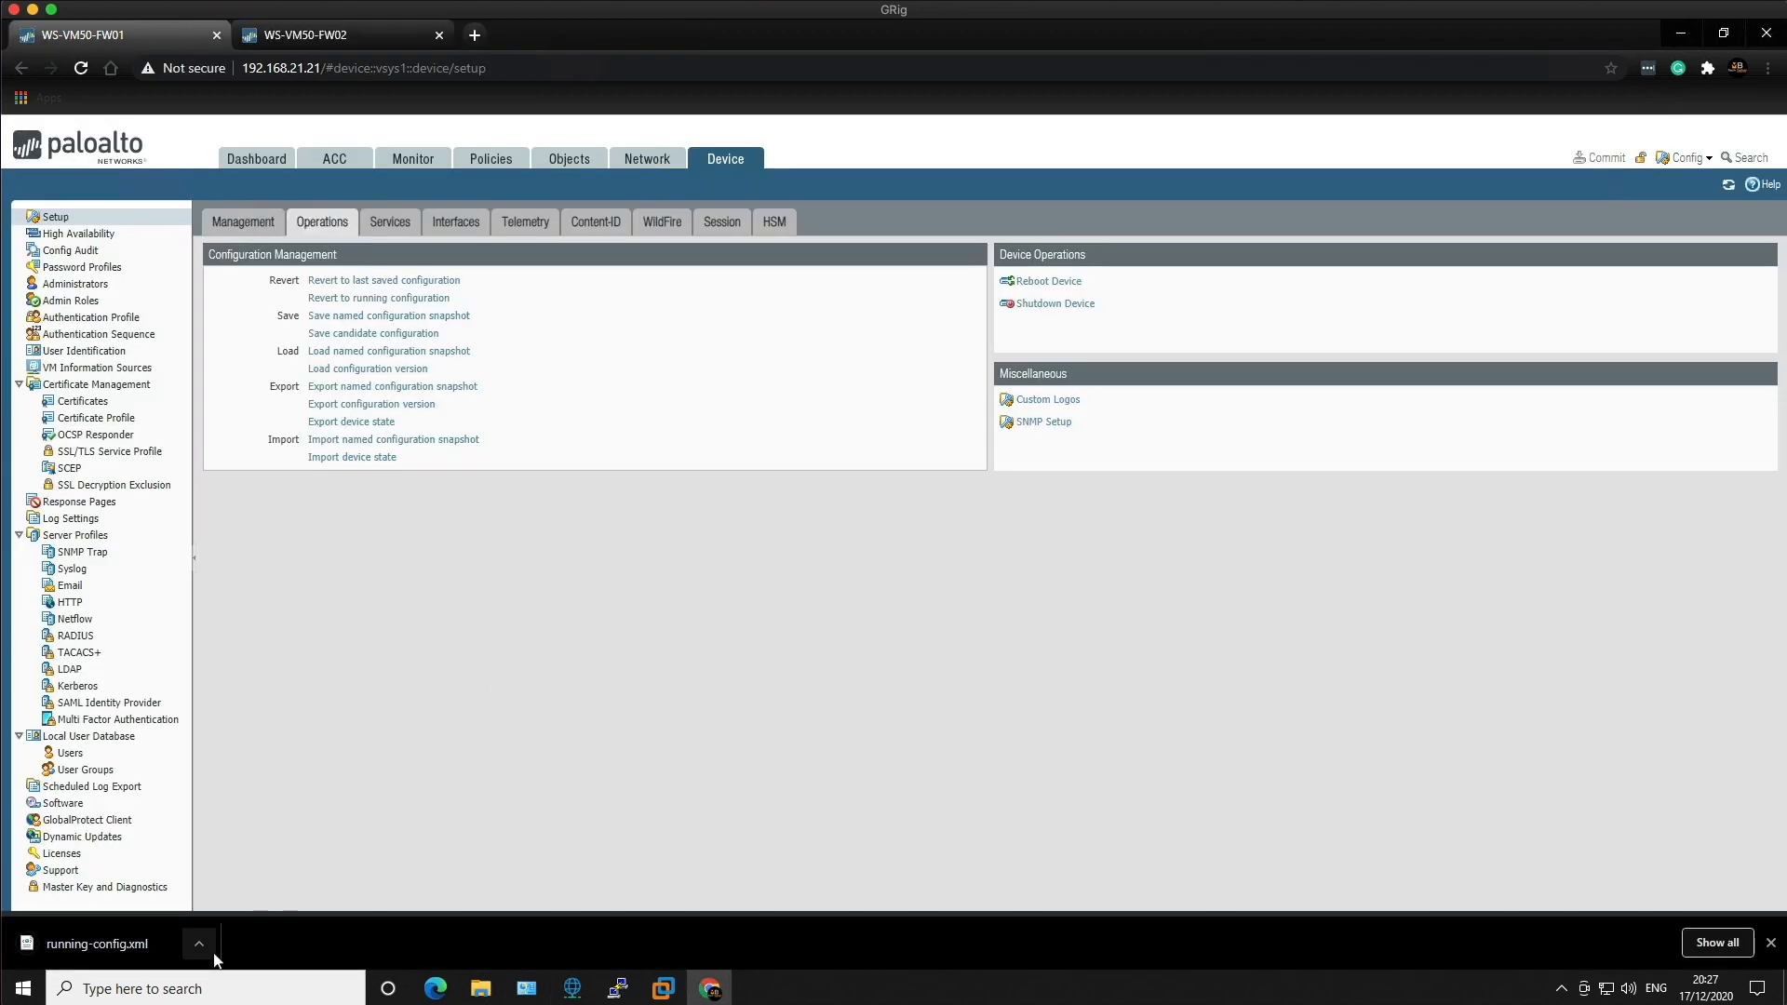
left_click(199, 943)
Step: Rename FW01's downloaded running-config.xml to active_running-config.xml in the Downloads folder
left_click(276, 886)
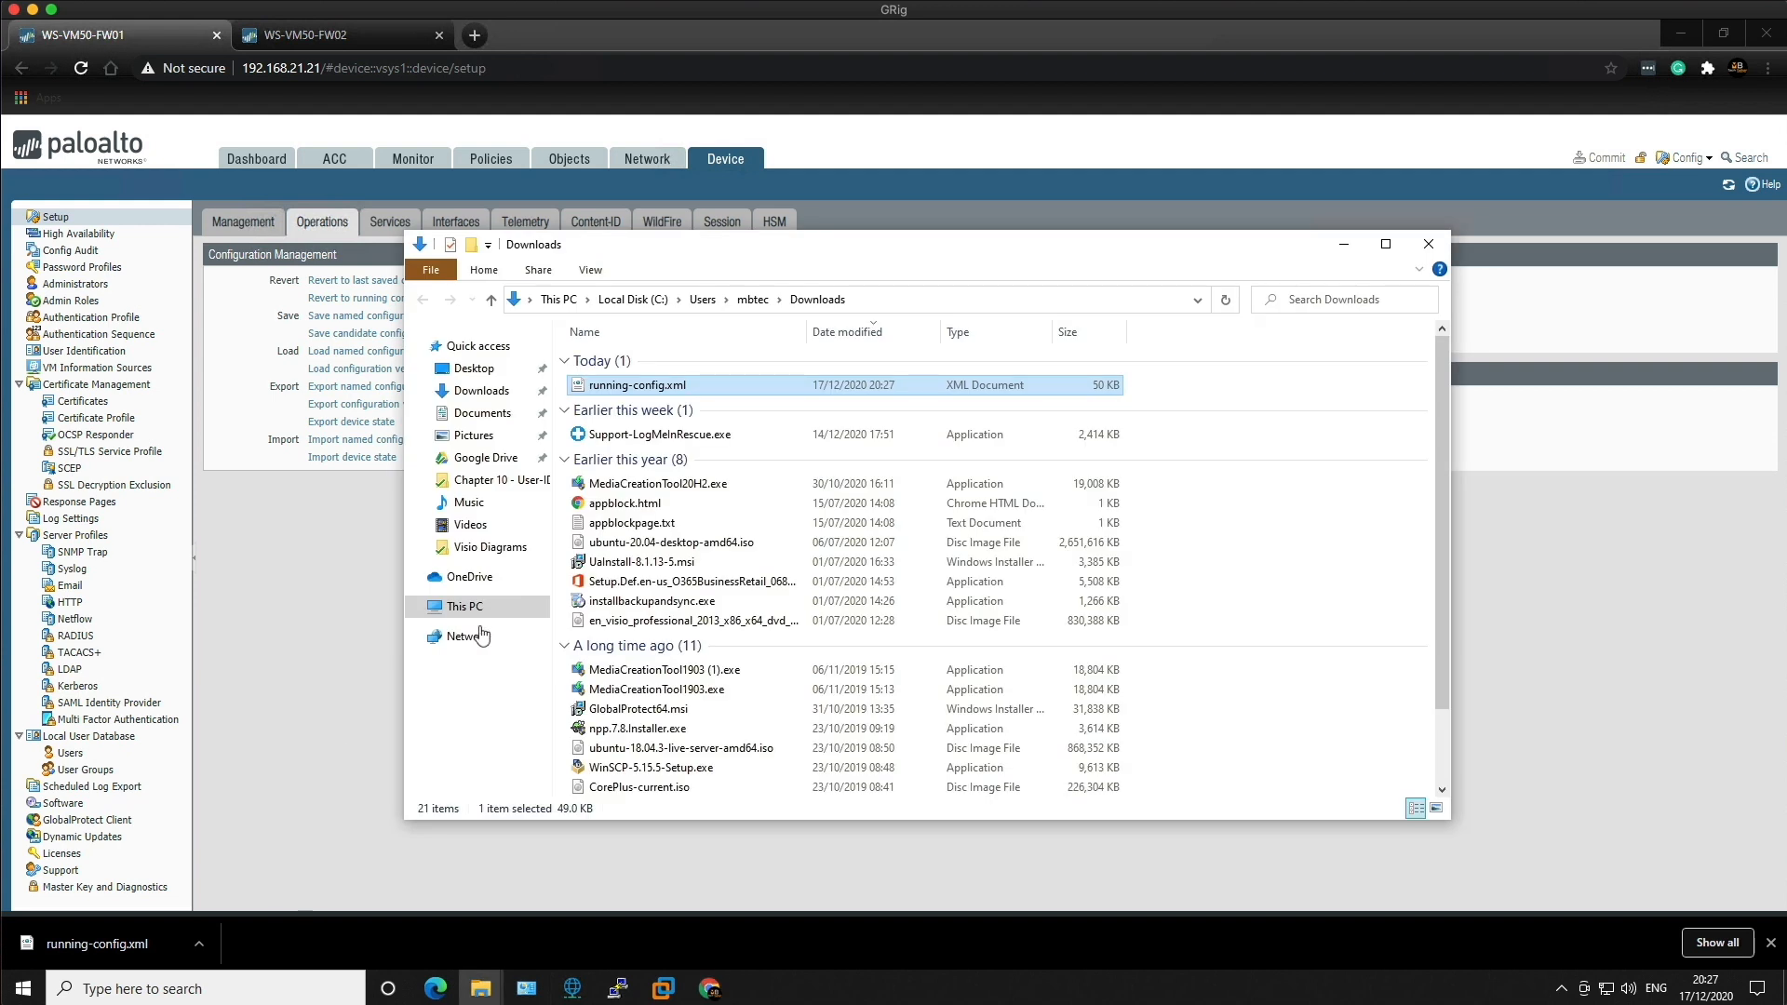
right_click(630, 385)
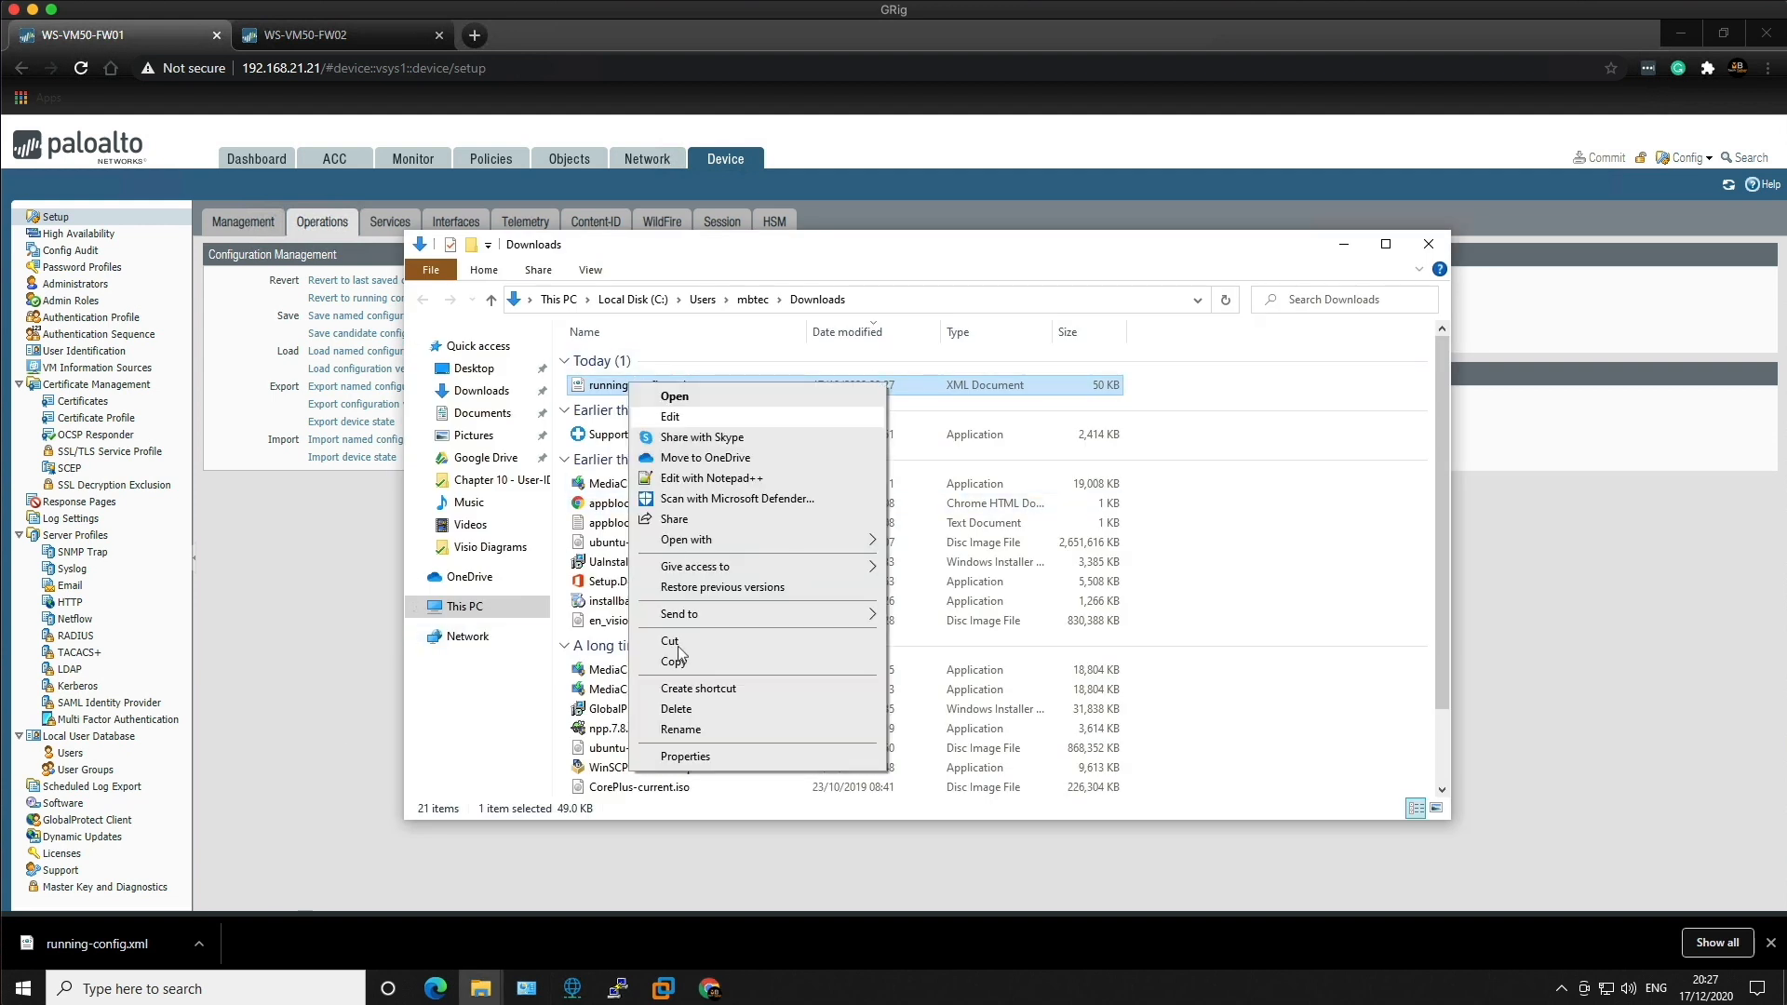
left_click(694, 731)
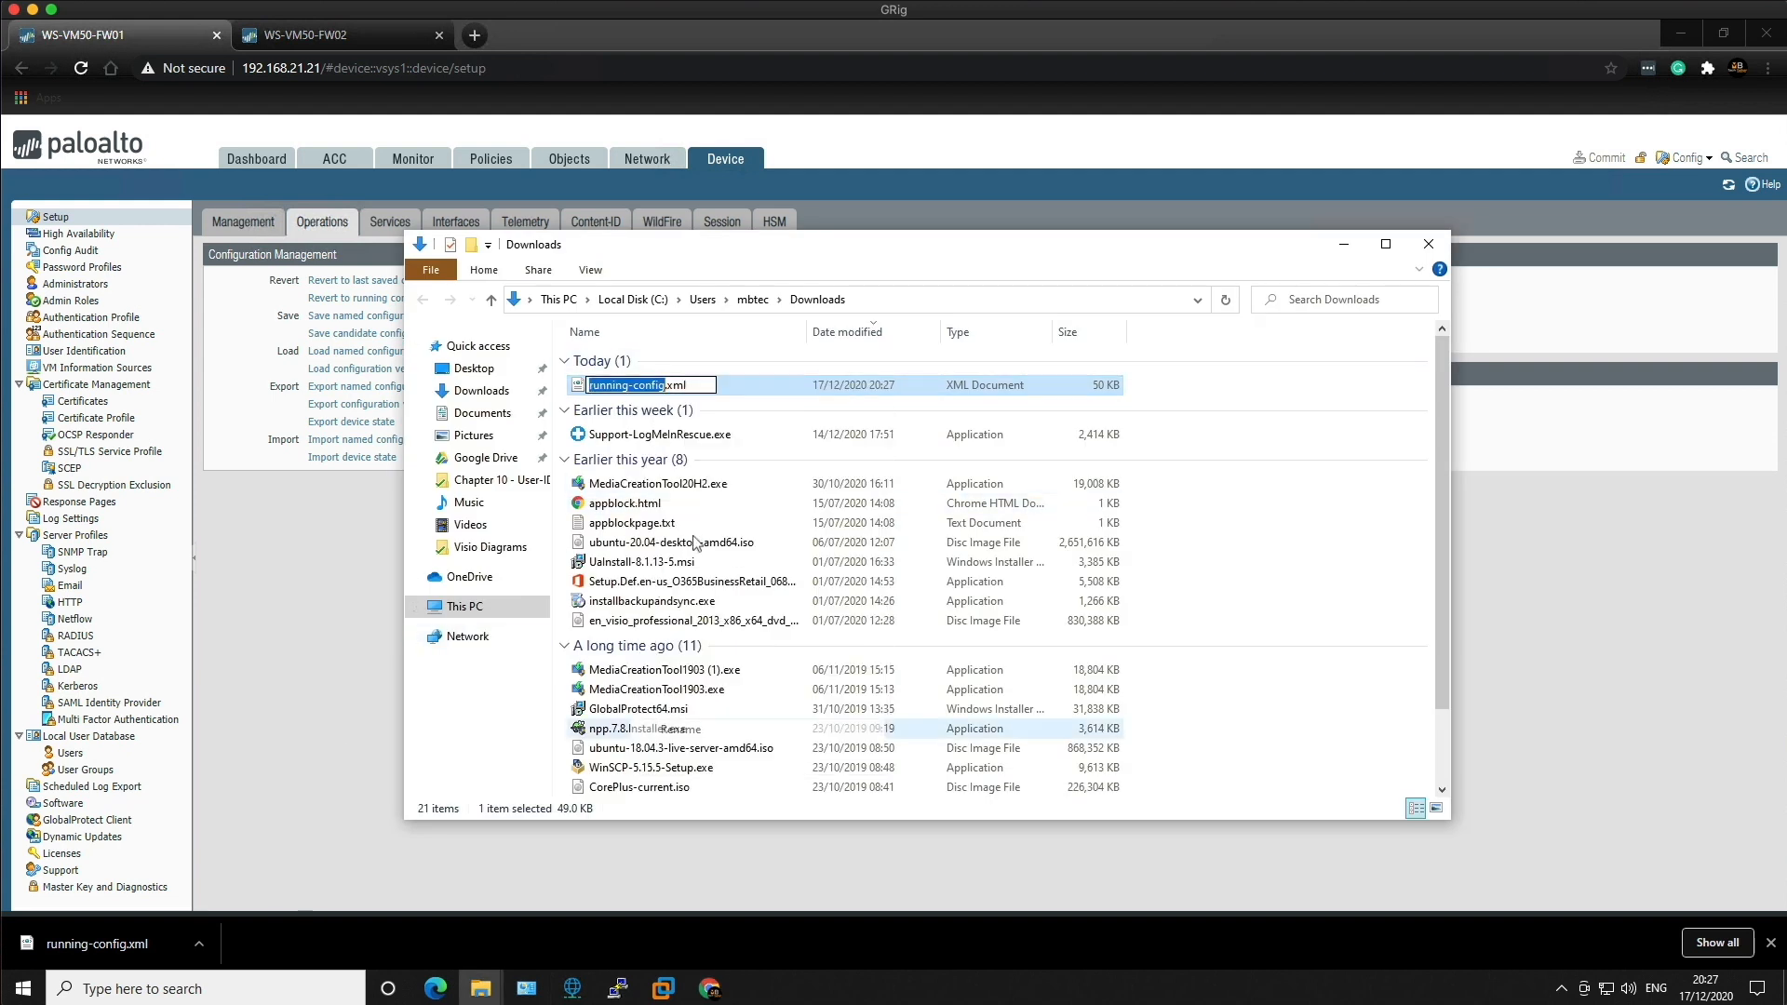
left_click(590, 385)
type("active_")
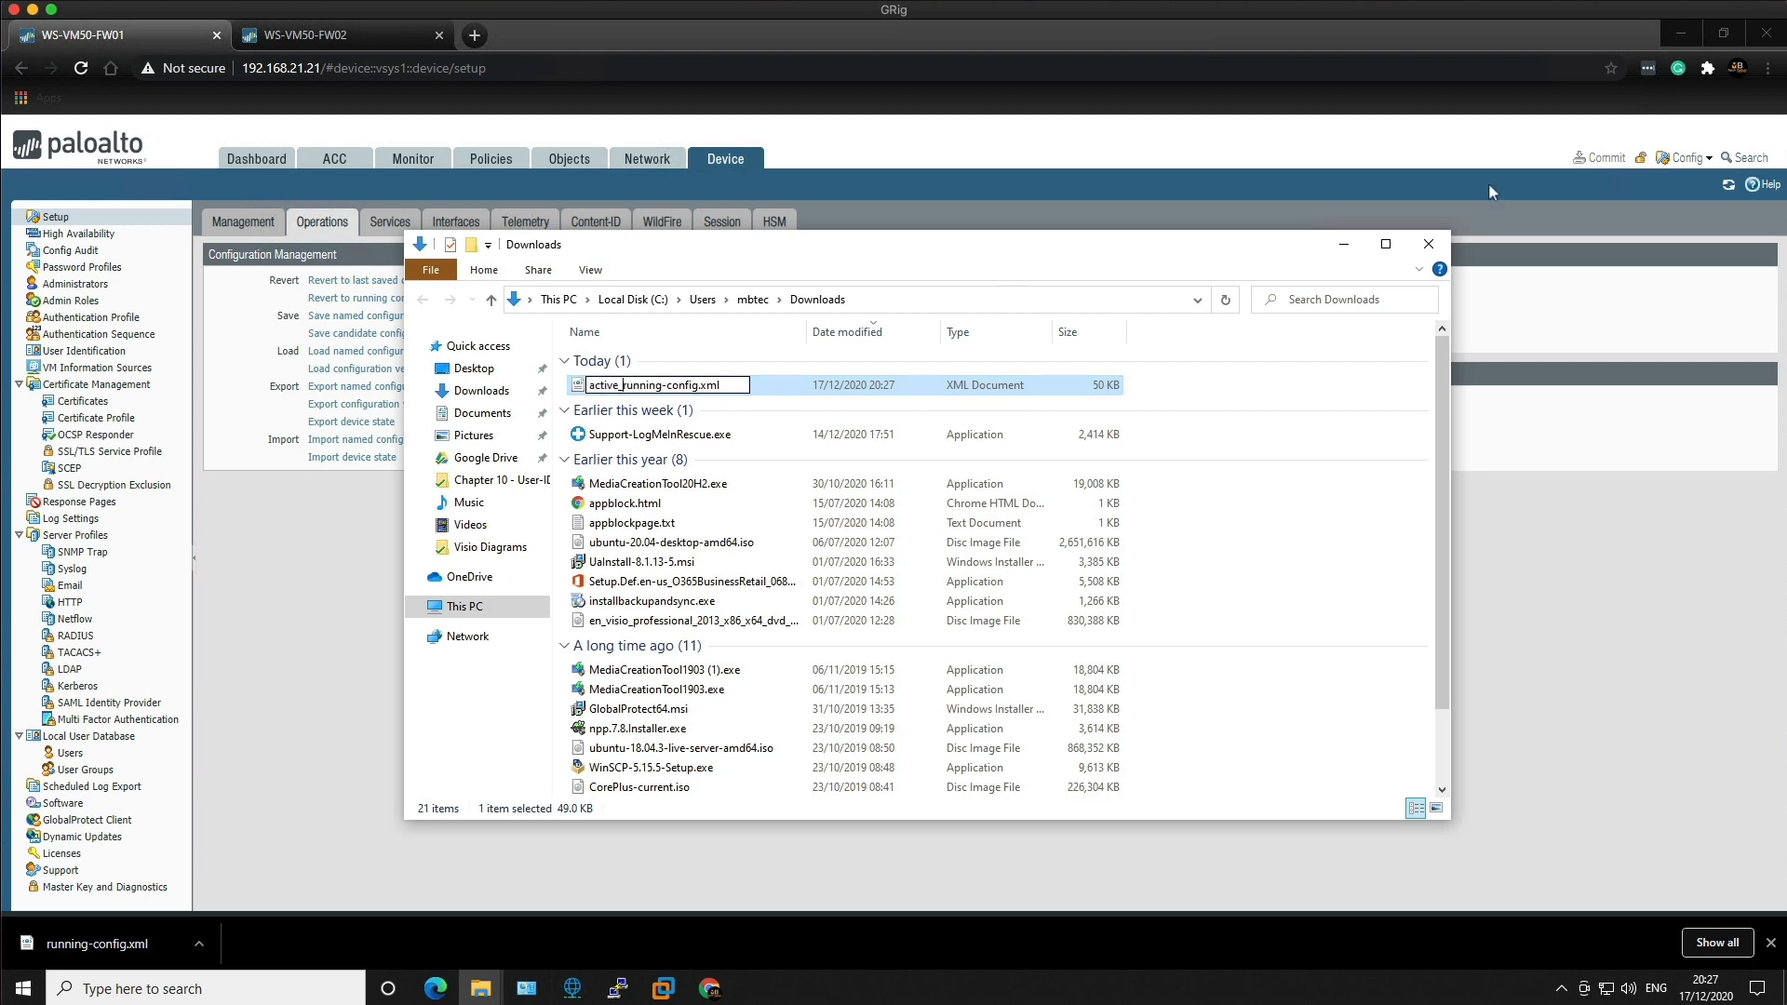
left_click(1370, 508)
Step: On the FW02 tab, export its running-config.xml named configuration snapshot as a download
left_click(1429, 248)
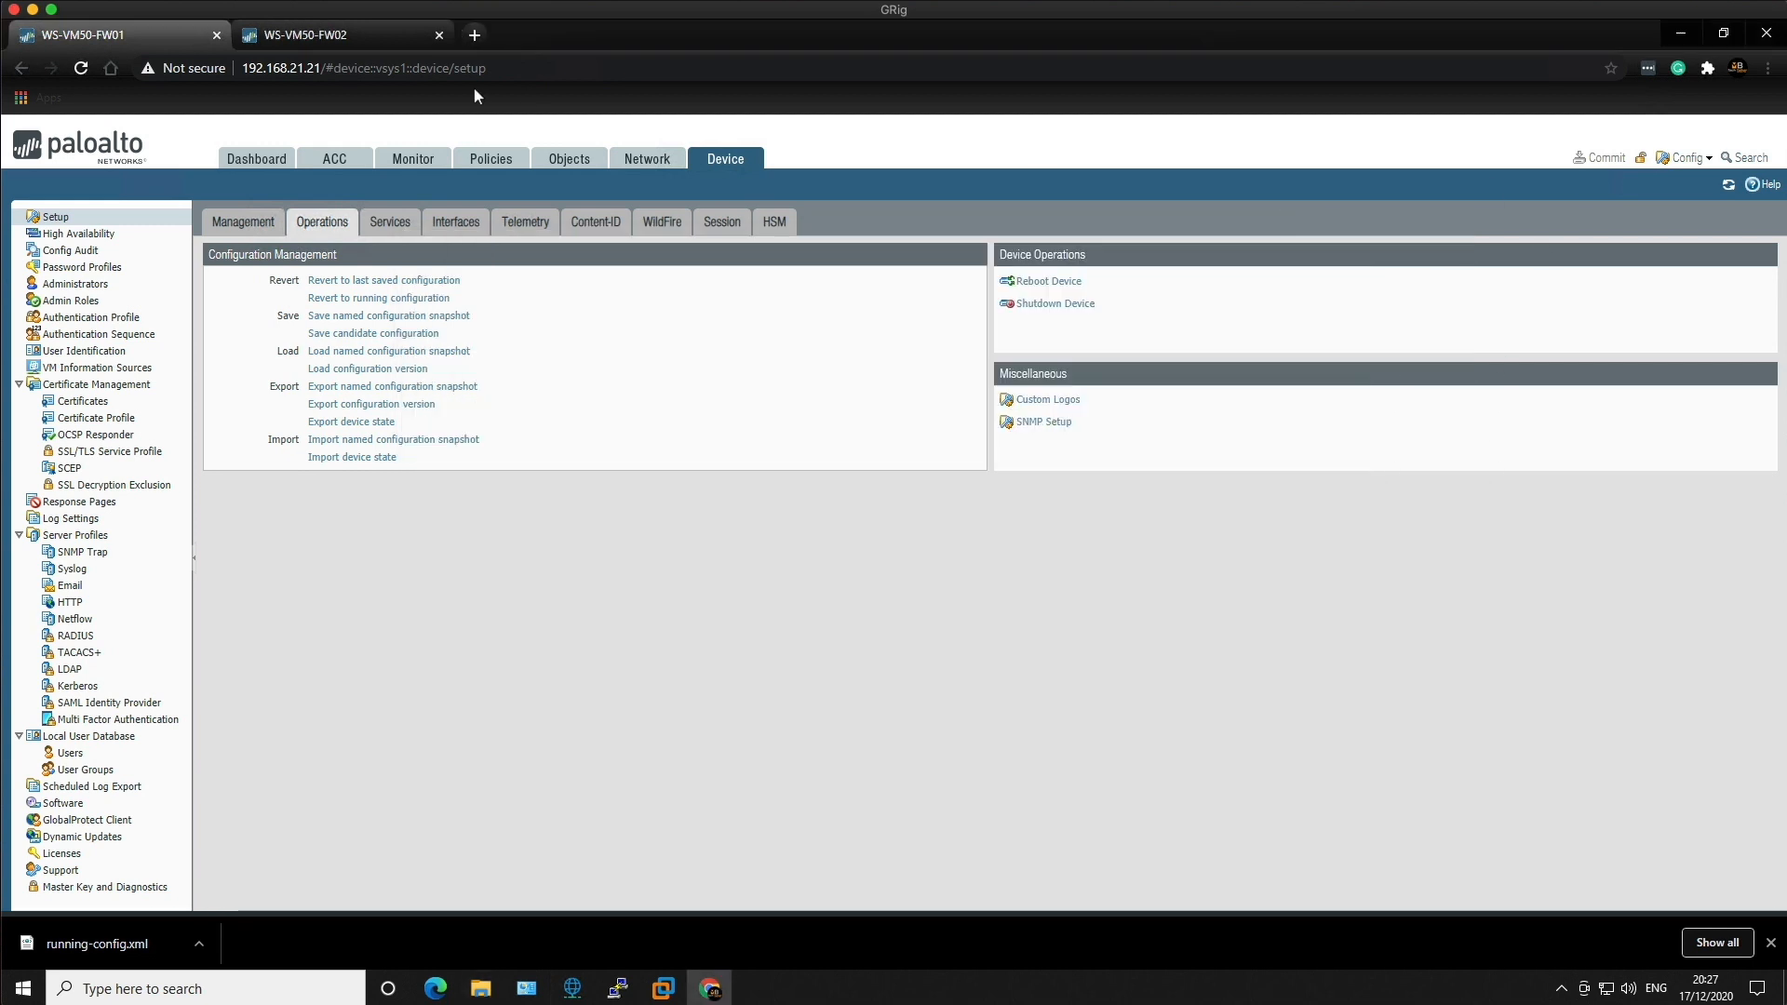
left_click(299, 37)
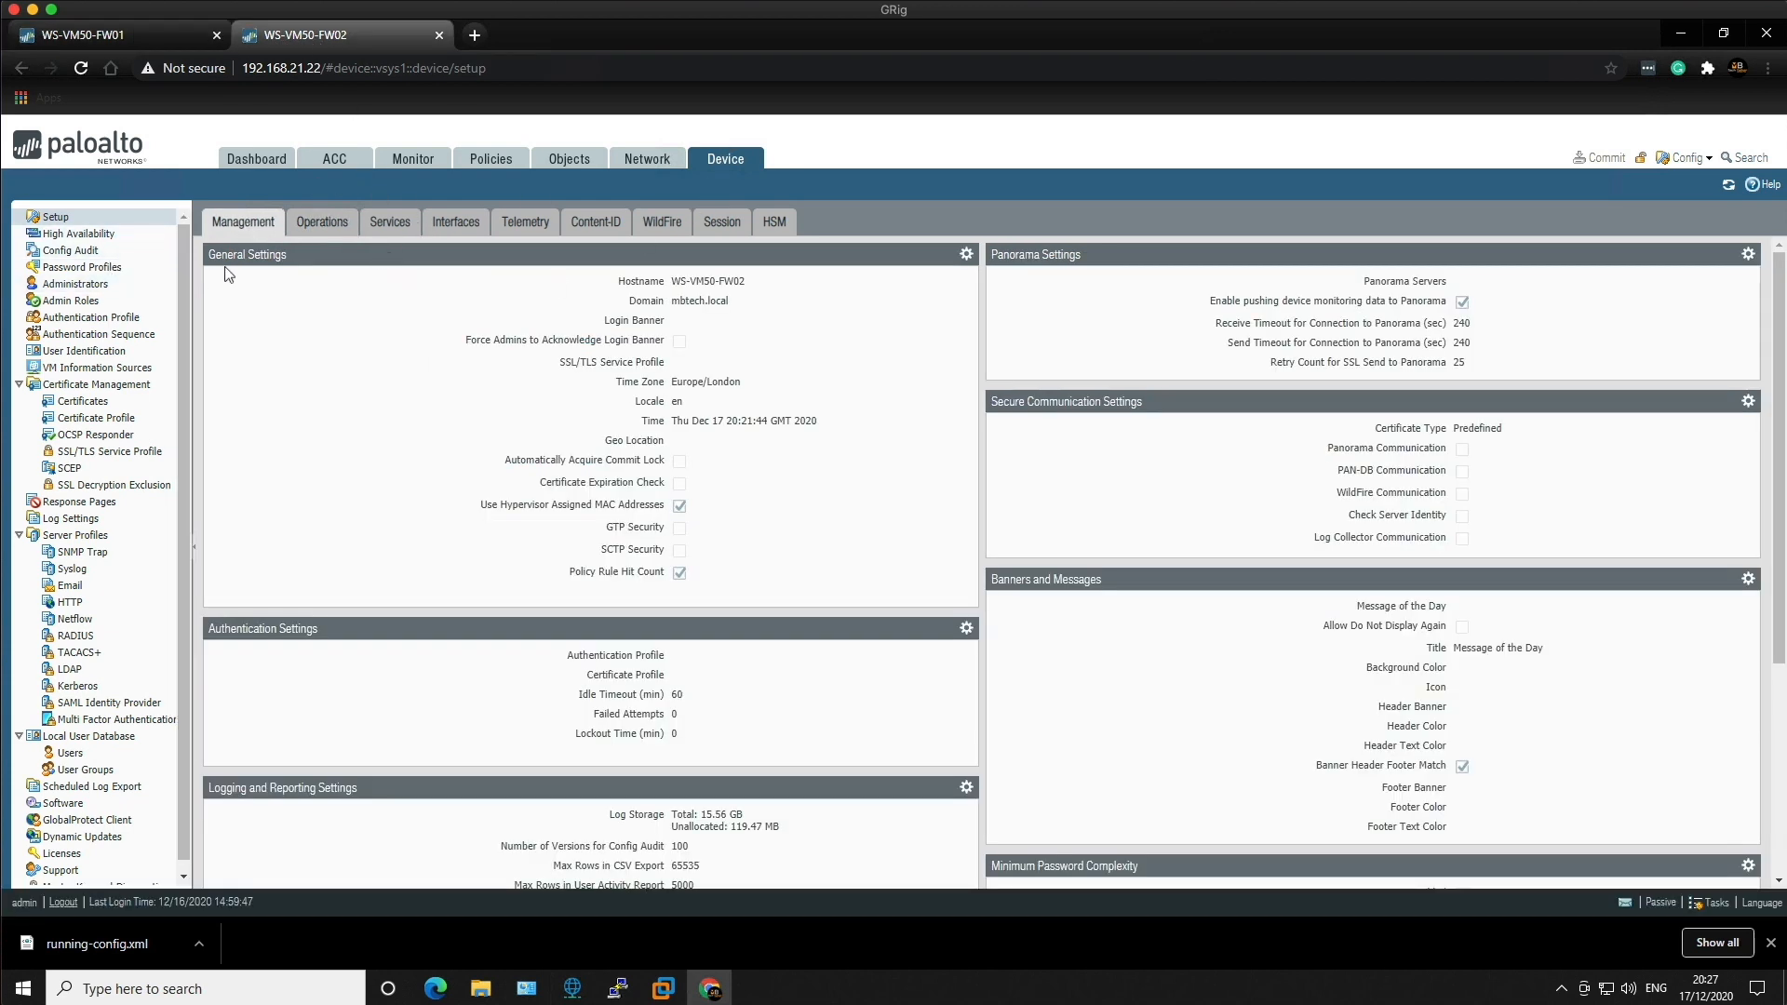
left_click(323, 225)
left_click(328, 388)
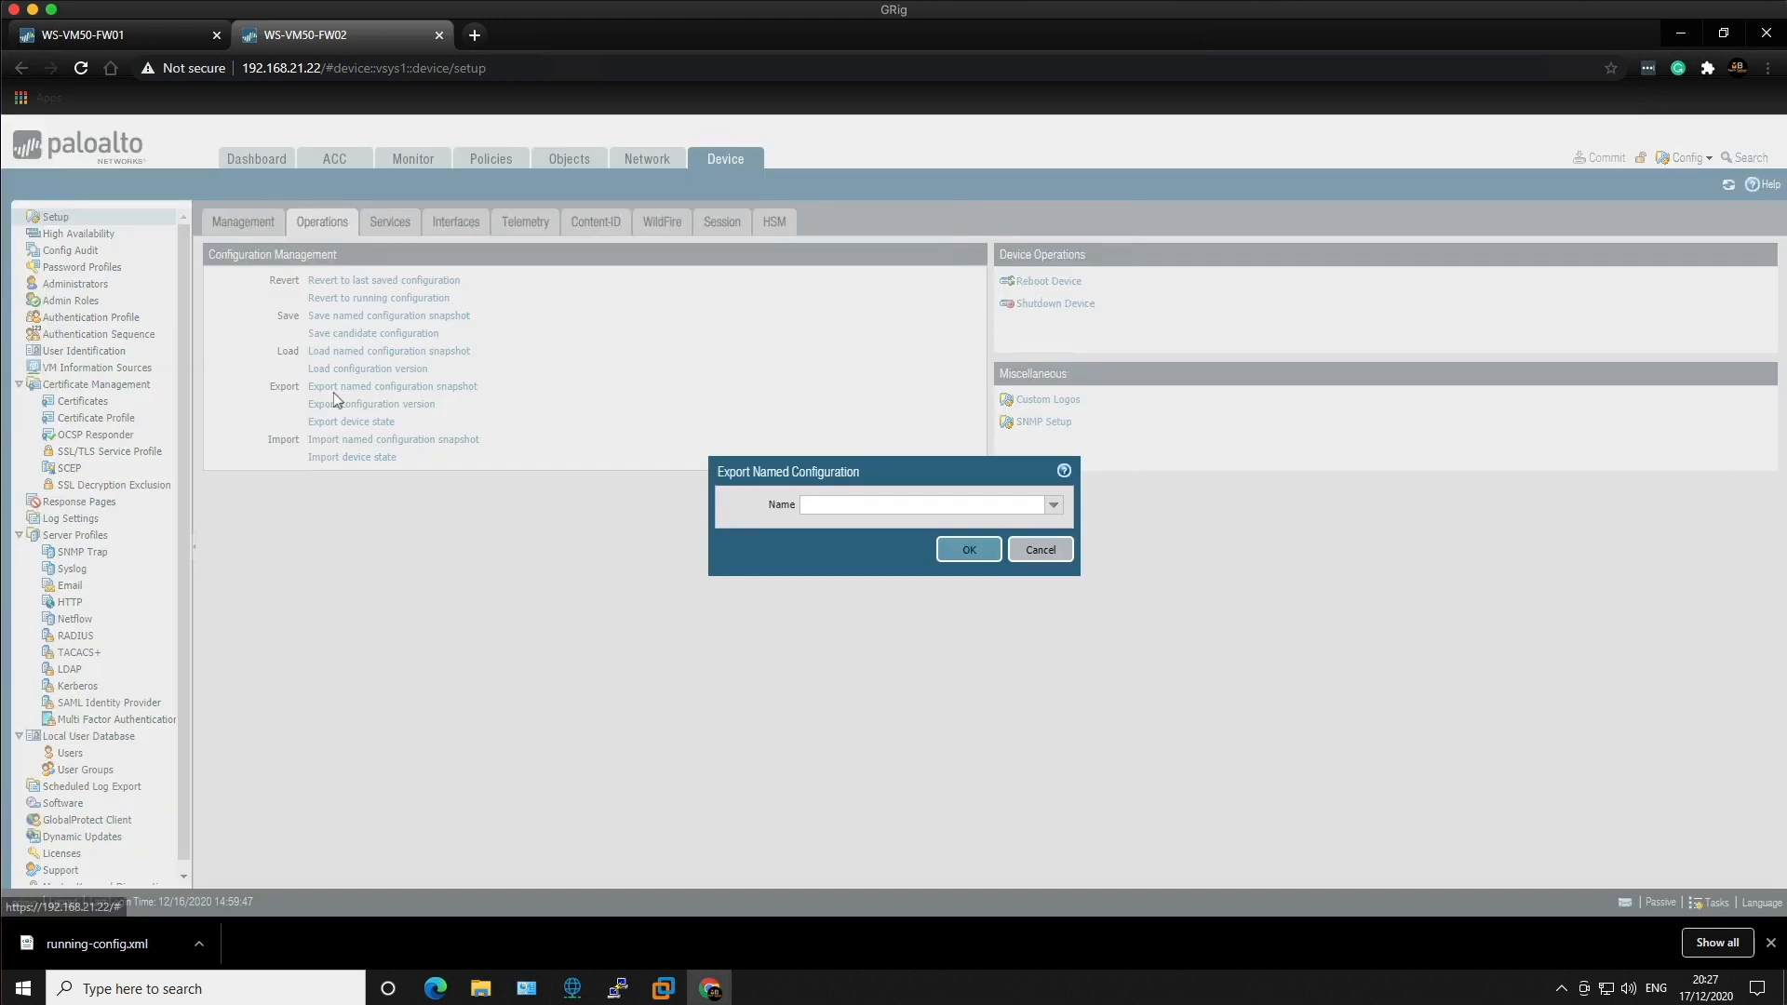
left_click(1053, 508)
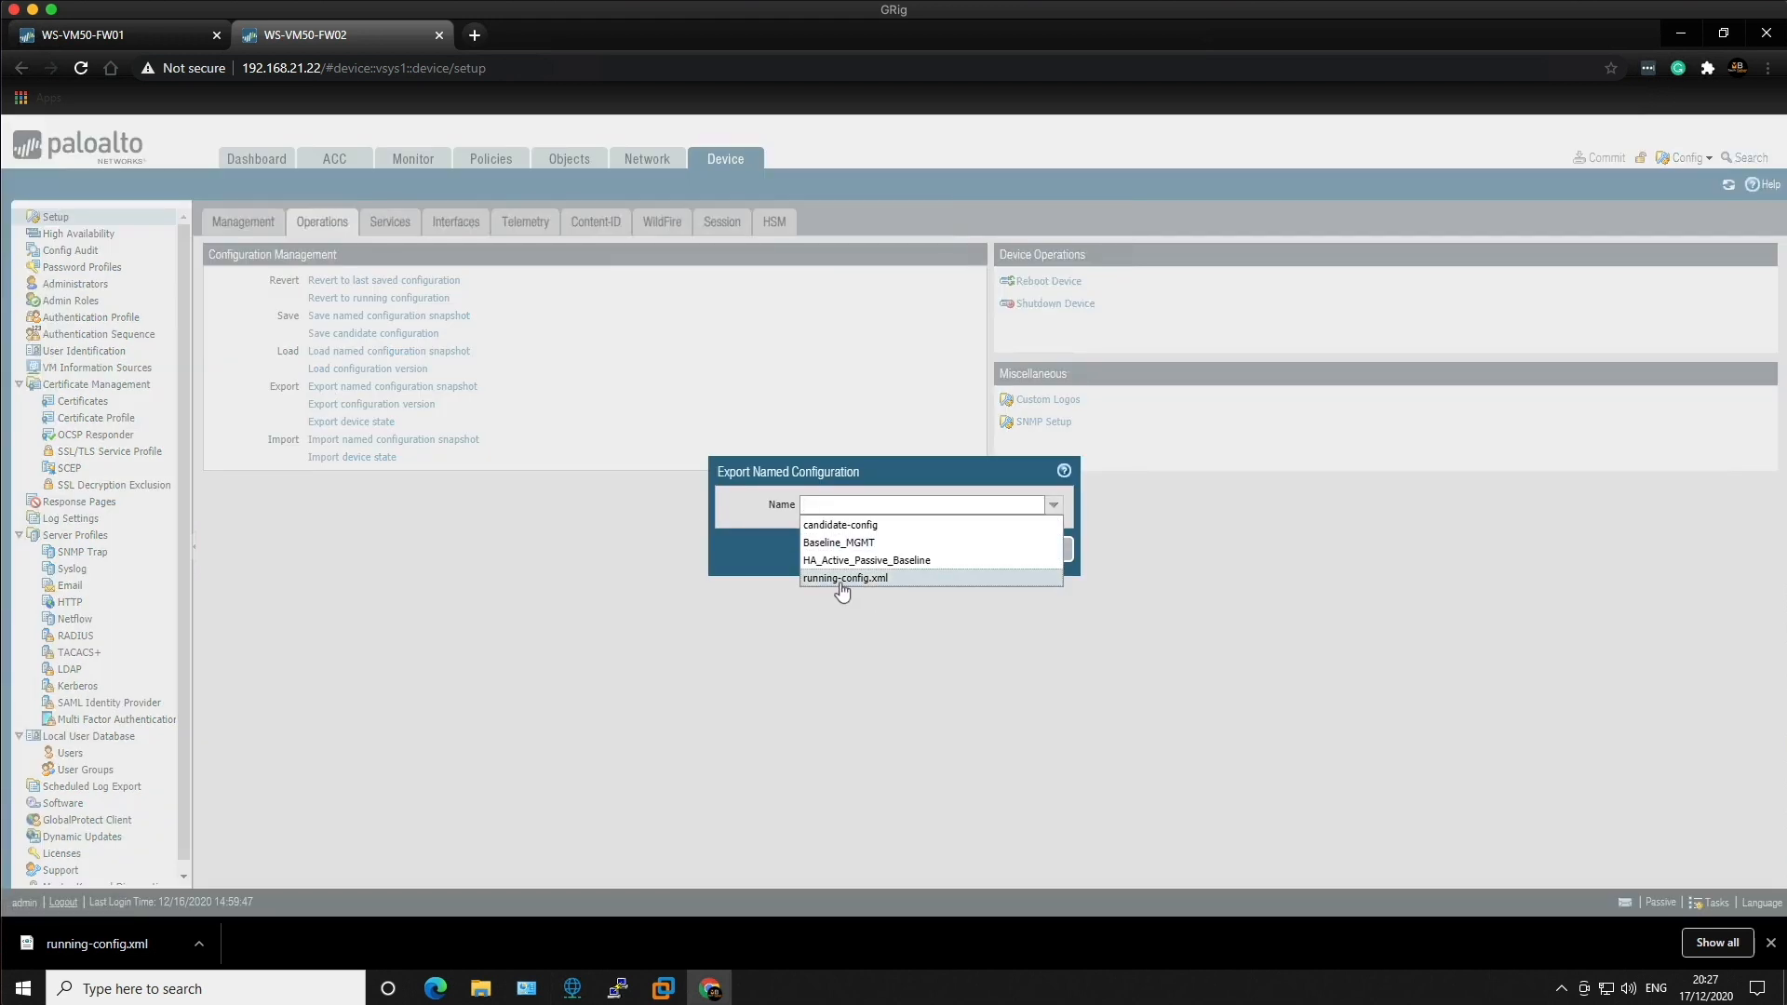
left_click(842, 578)
left_click(956, 551)
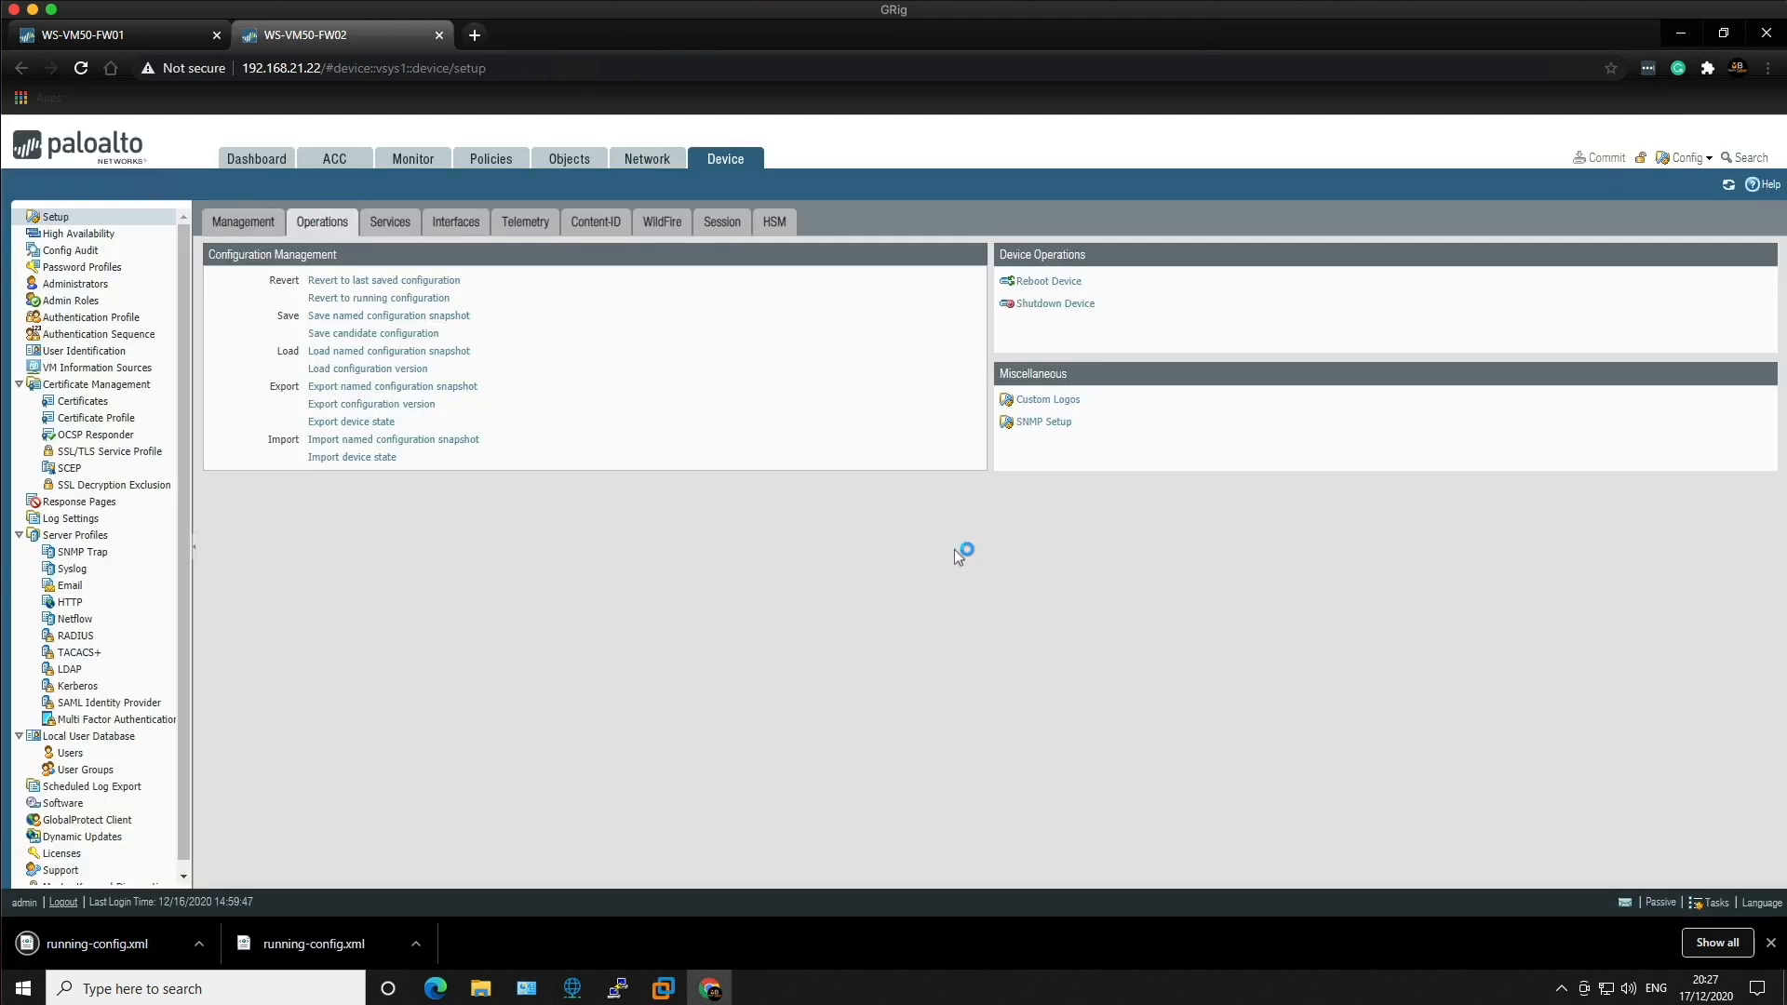
left_click(199, 942)
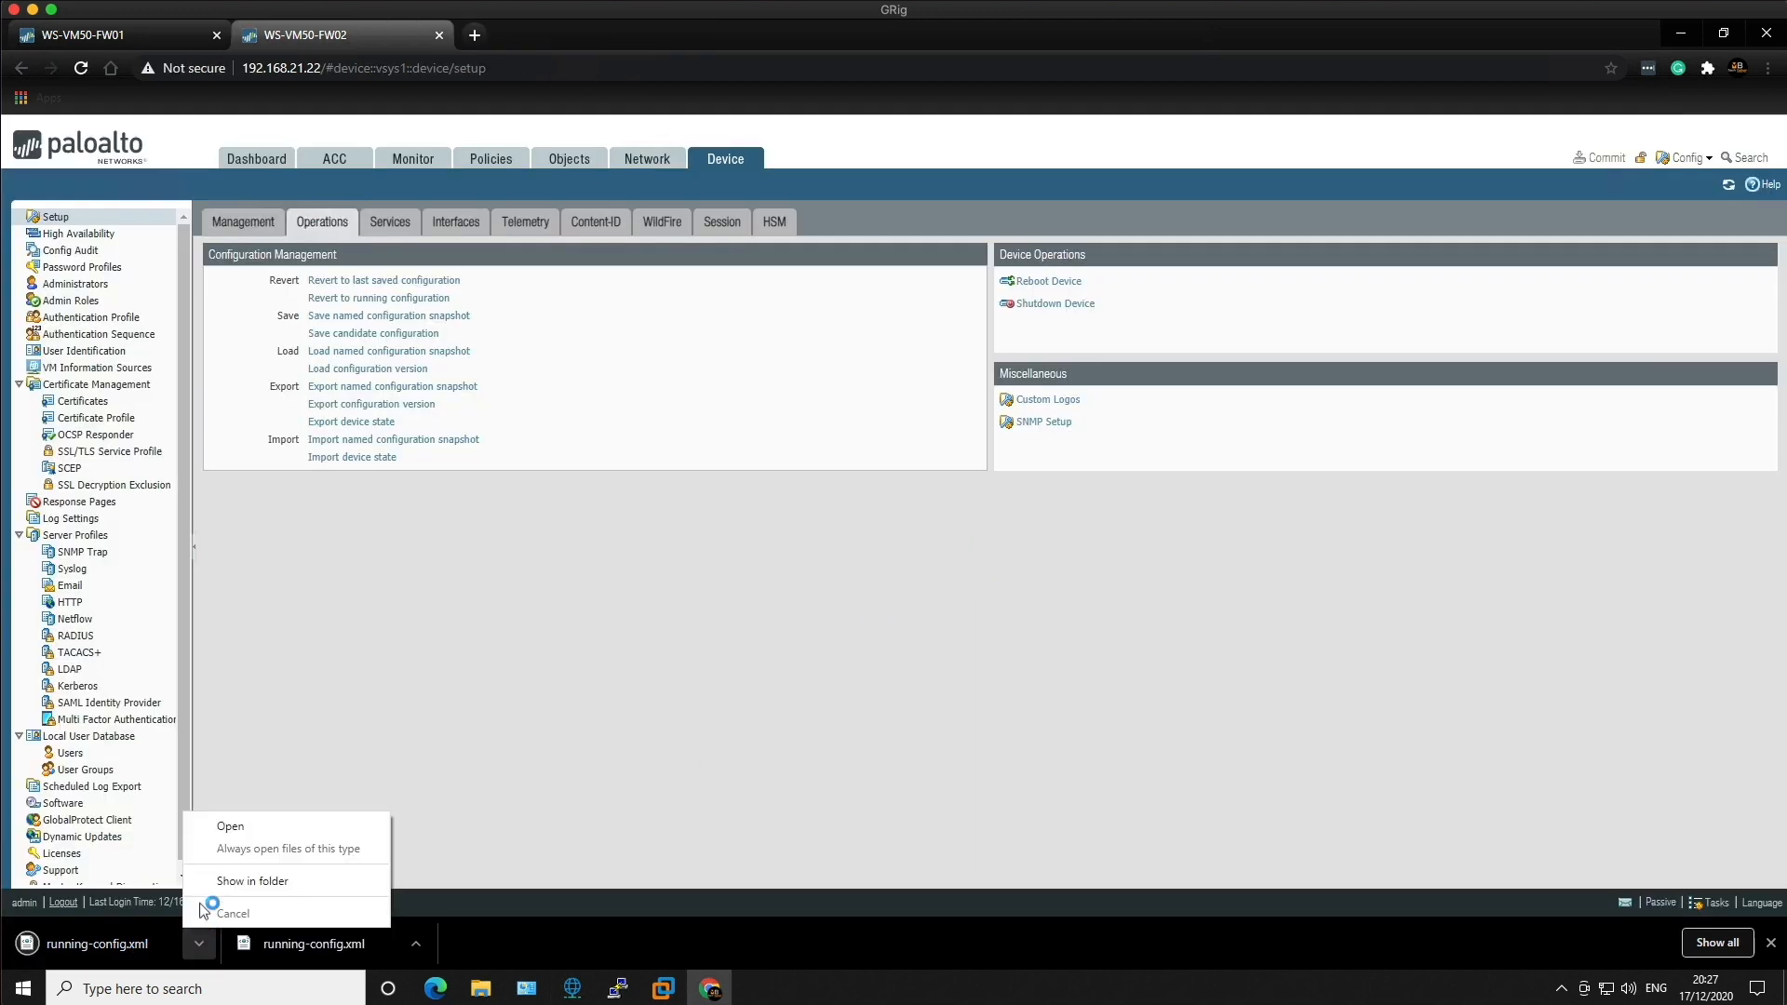
Step: Rename FW02's downloaded file to passive_running-config.xml and close the Downloads window
left_click(225, 882)
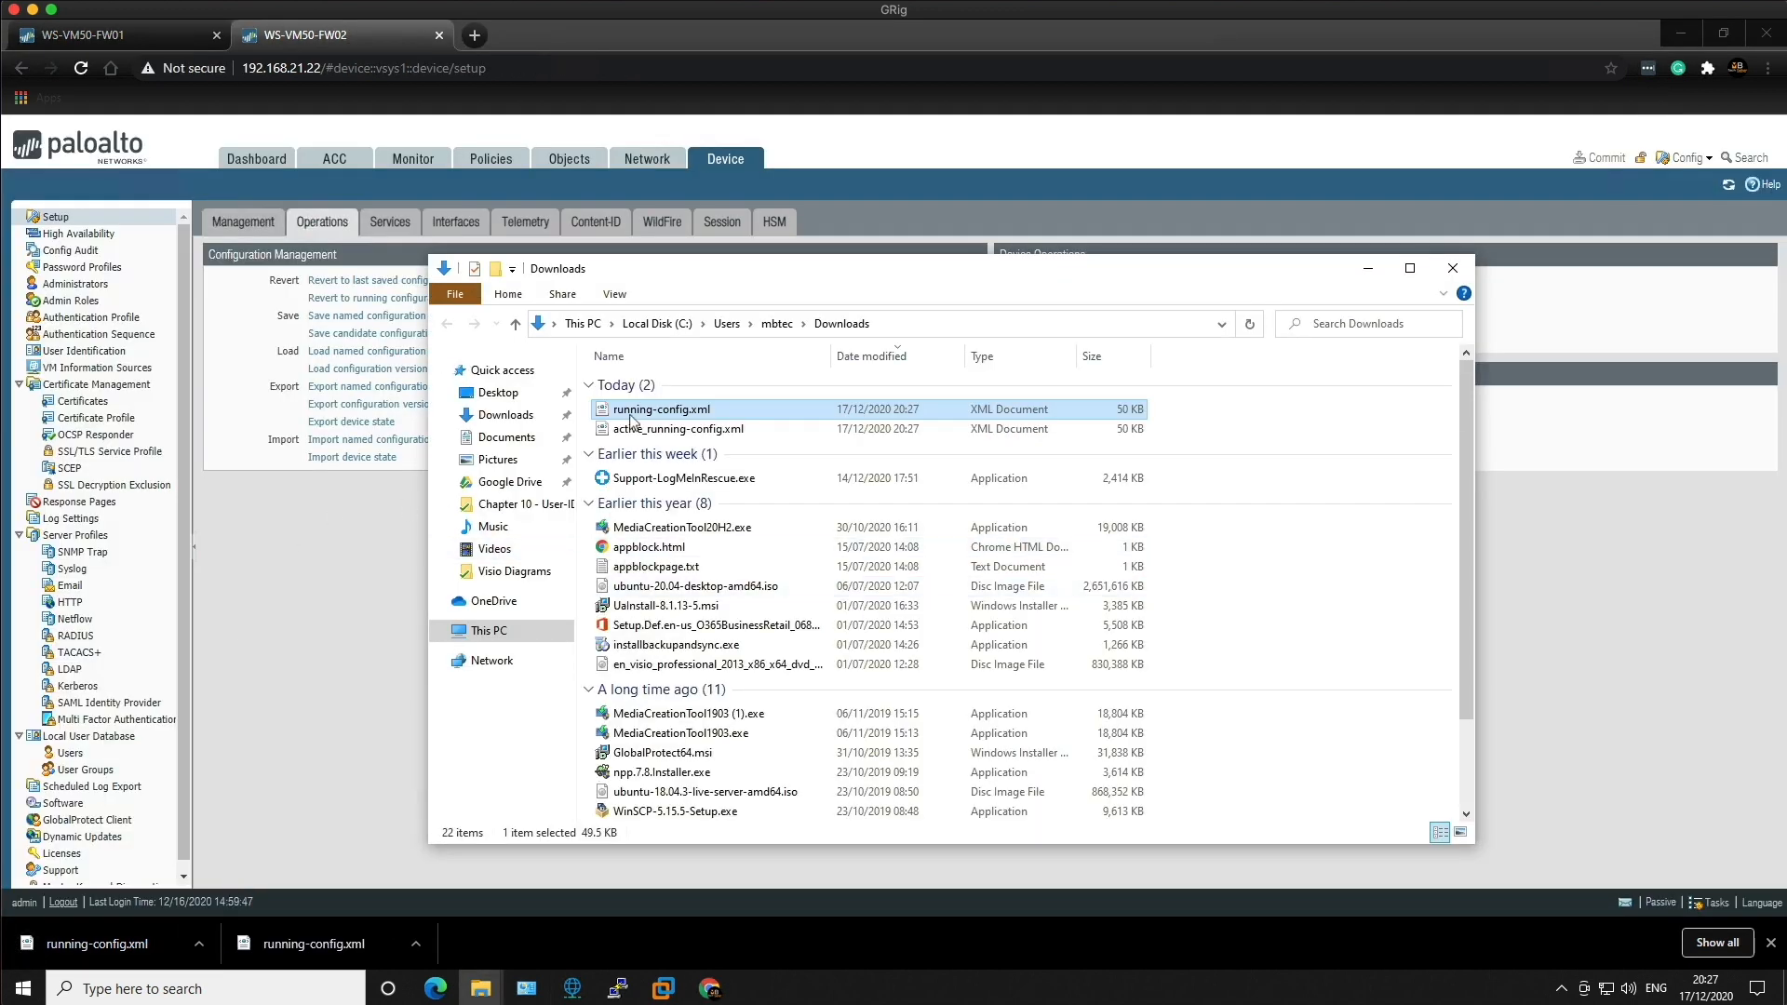
right_click(633, 419)
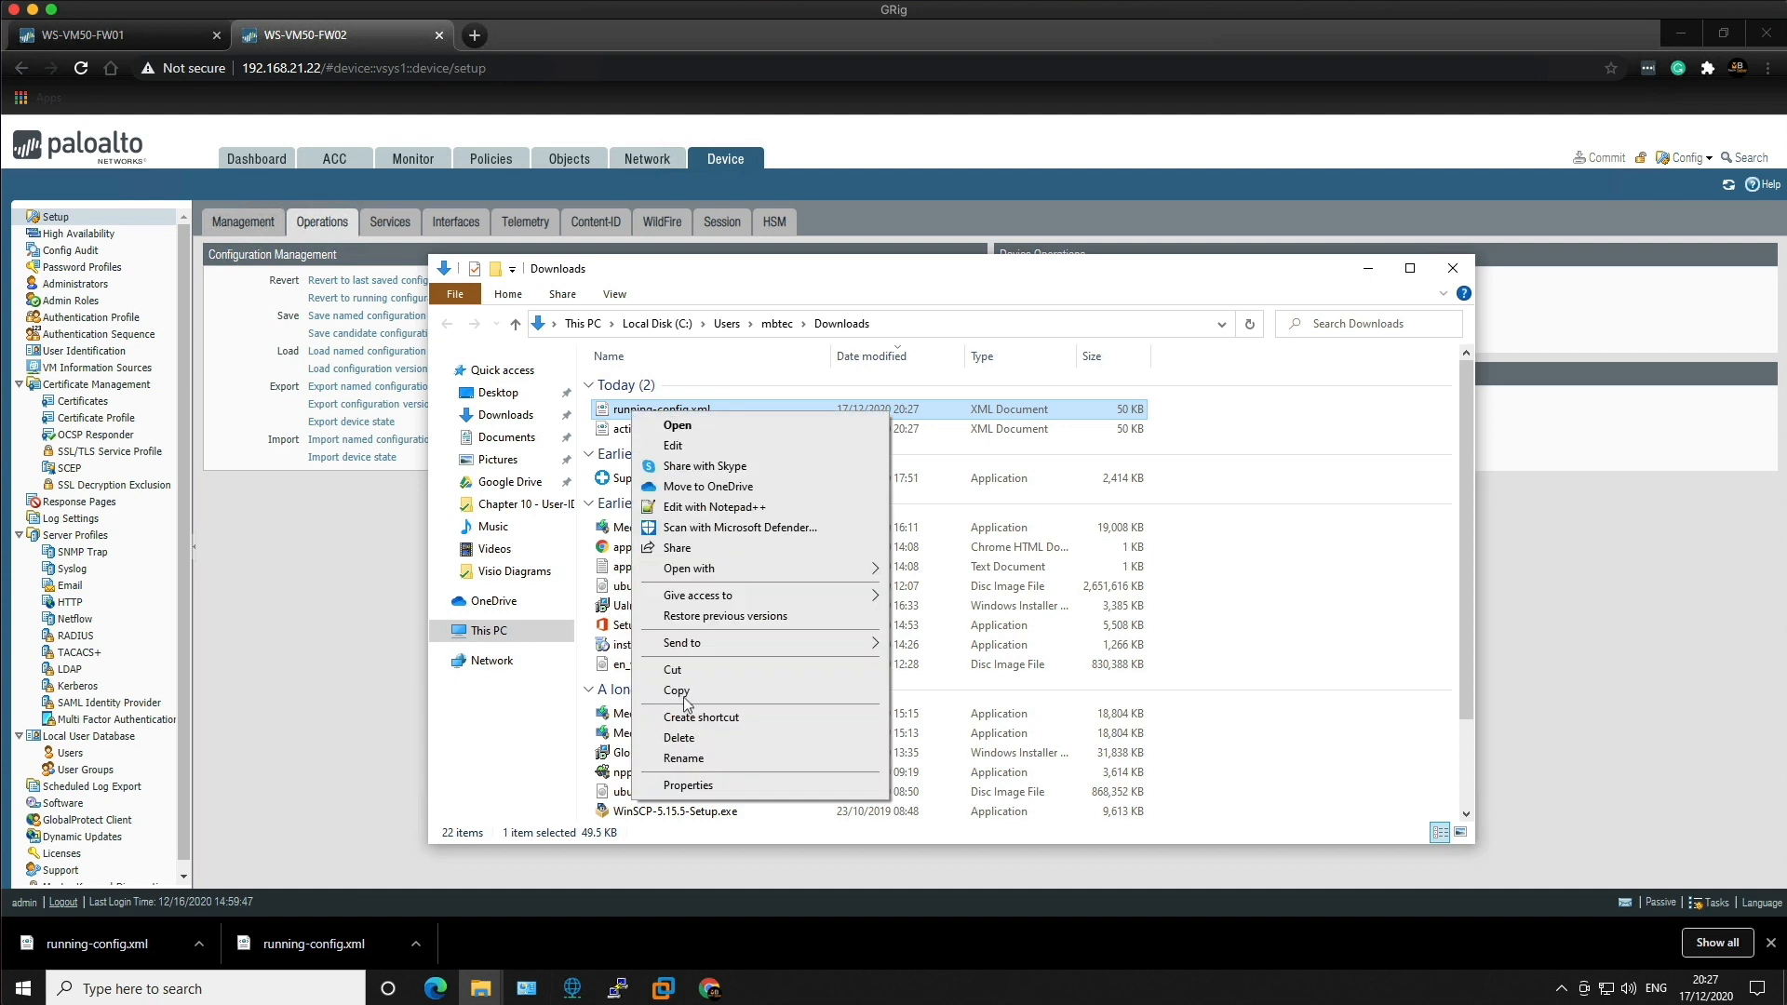
left_click(689, 756)
left_click(612, 413)
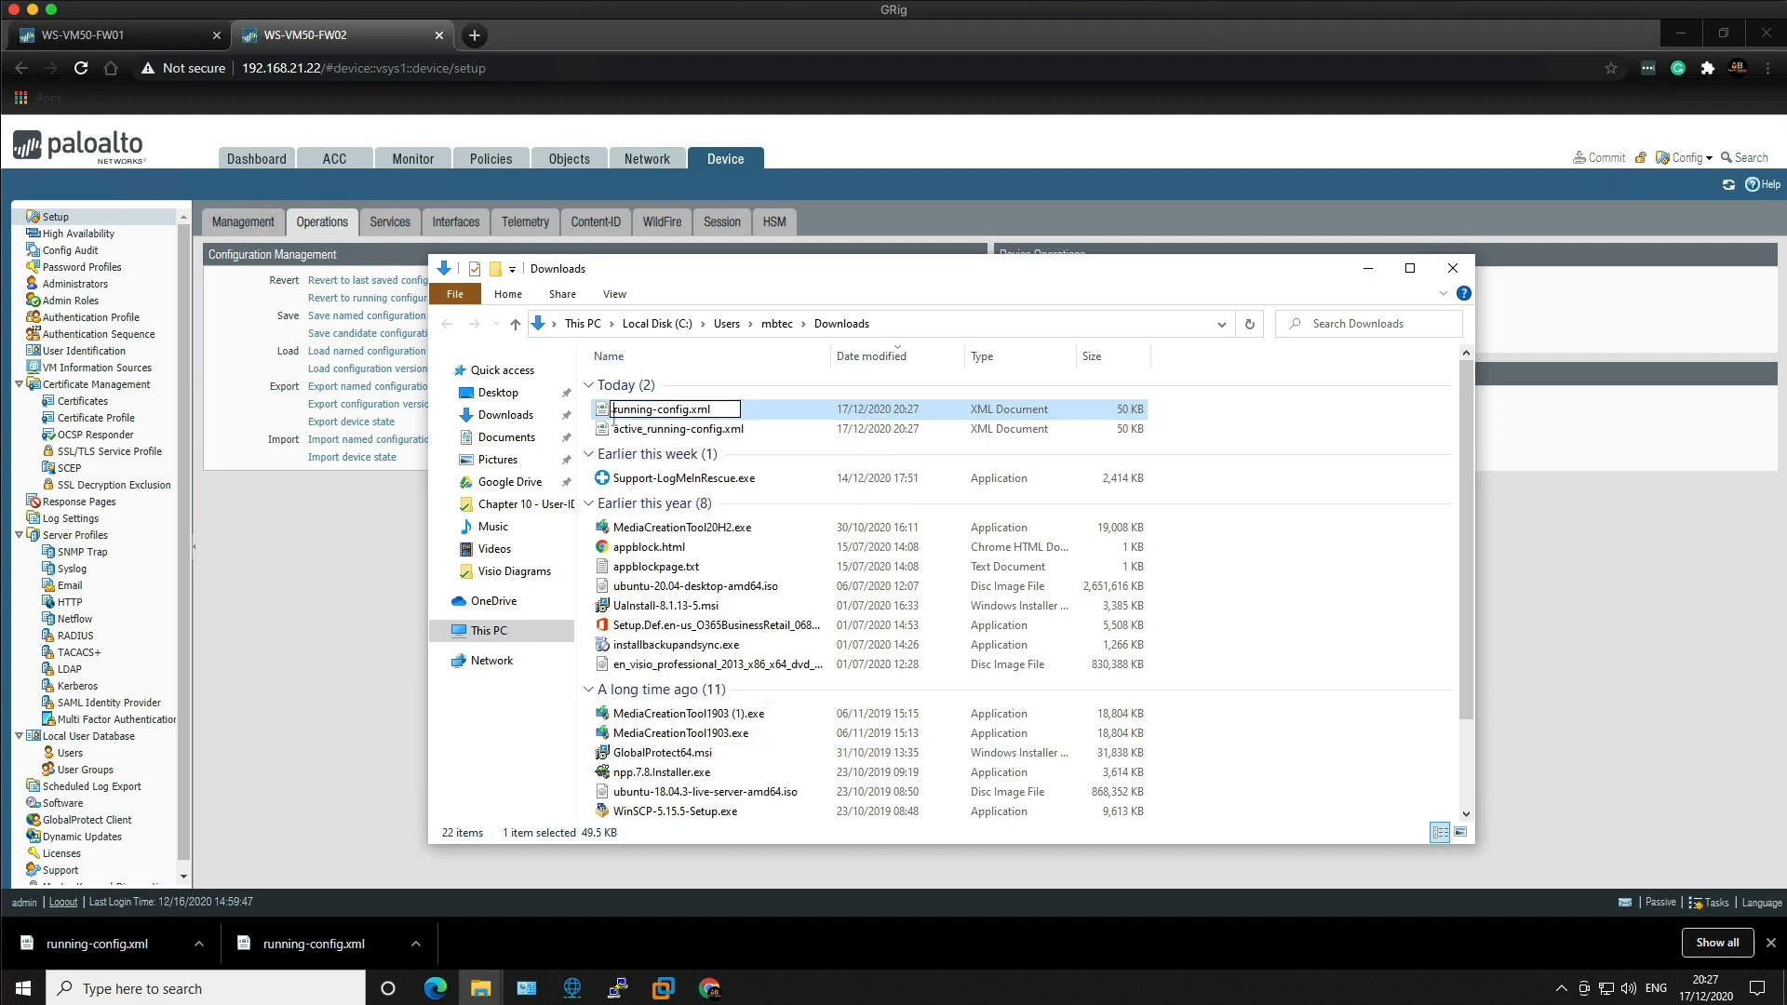
type("passive_")
left_click(1387, 437)
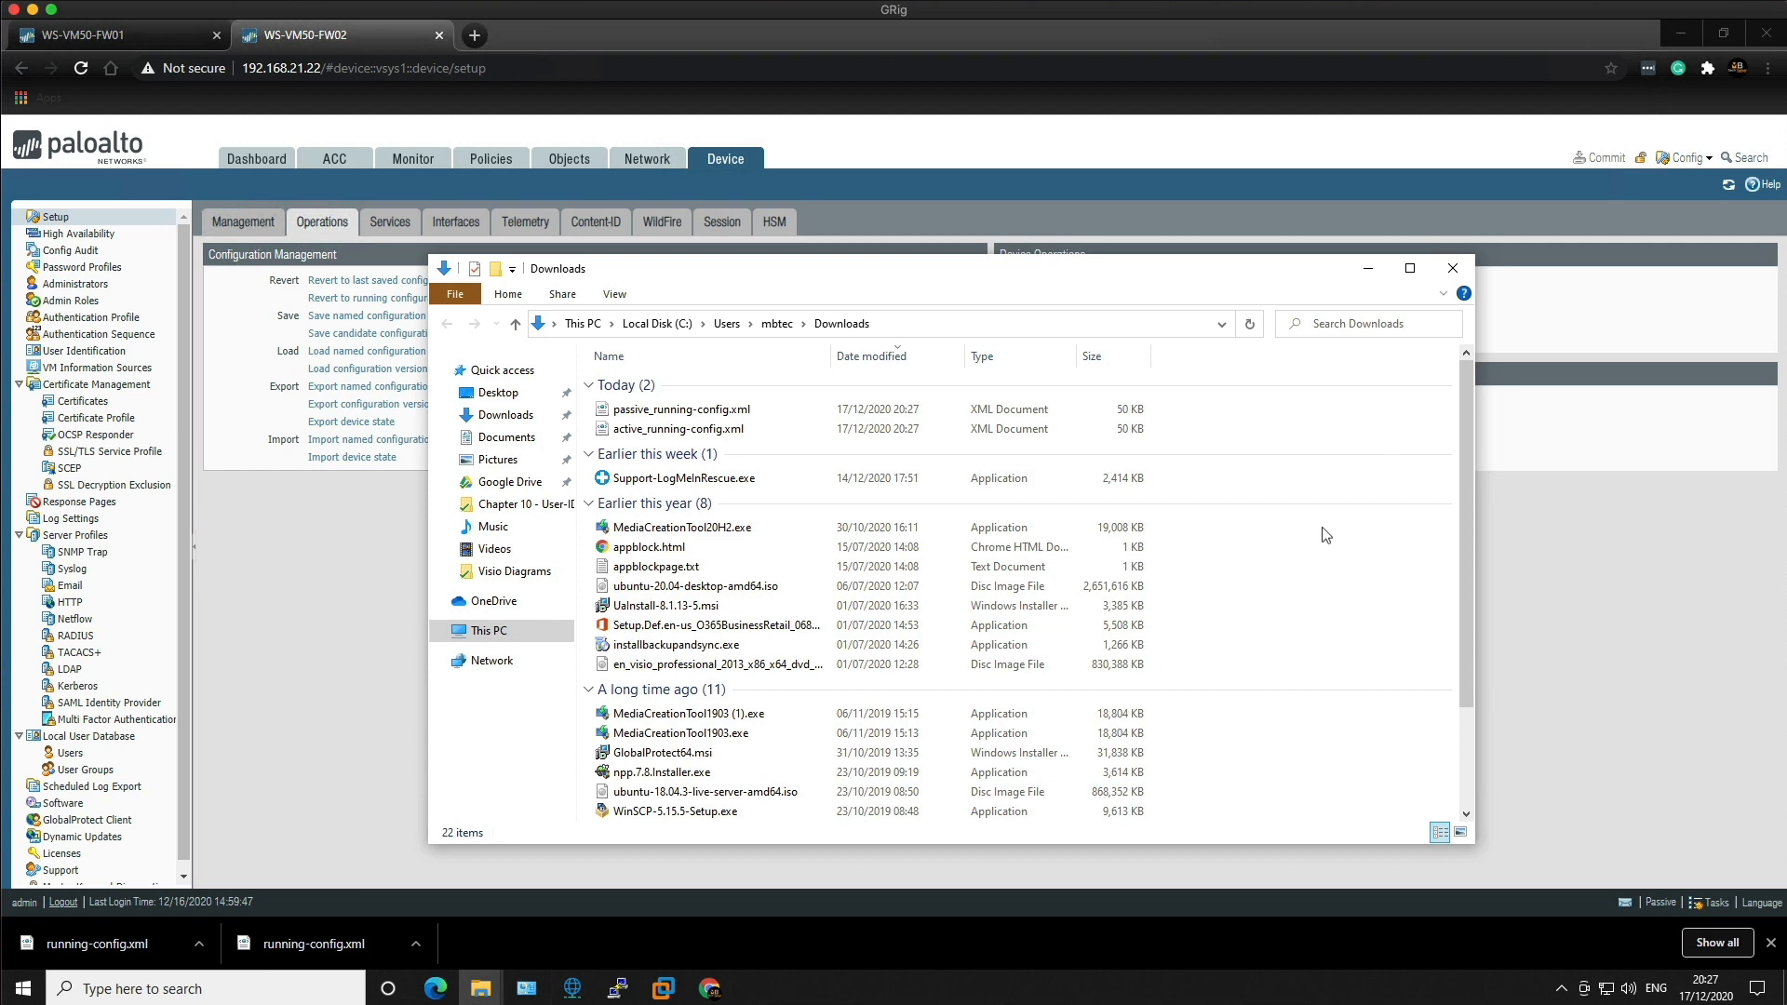
left_click(1453, 268)
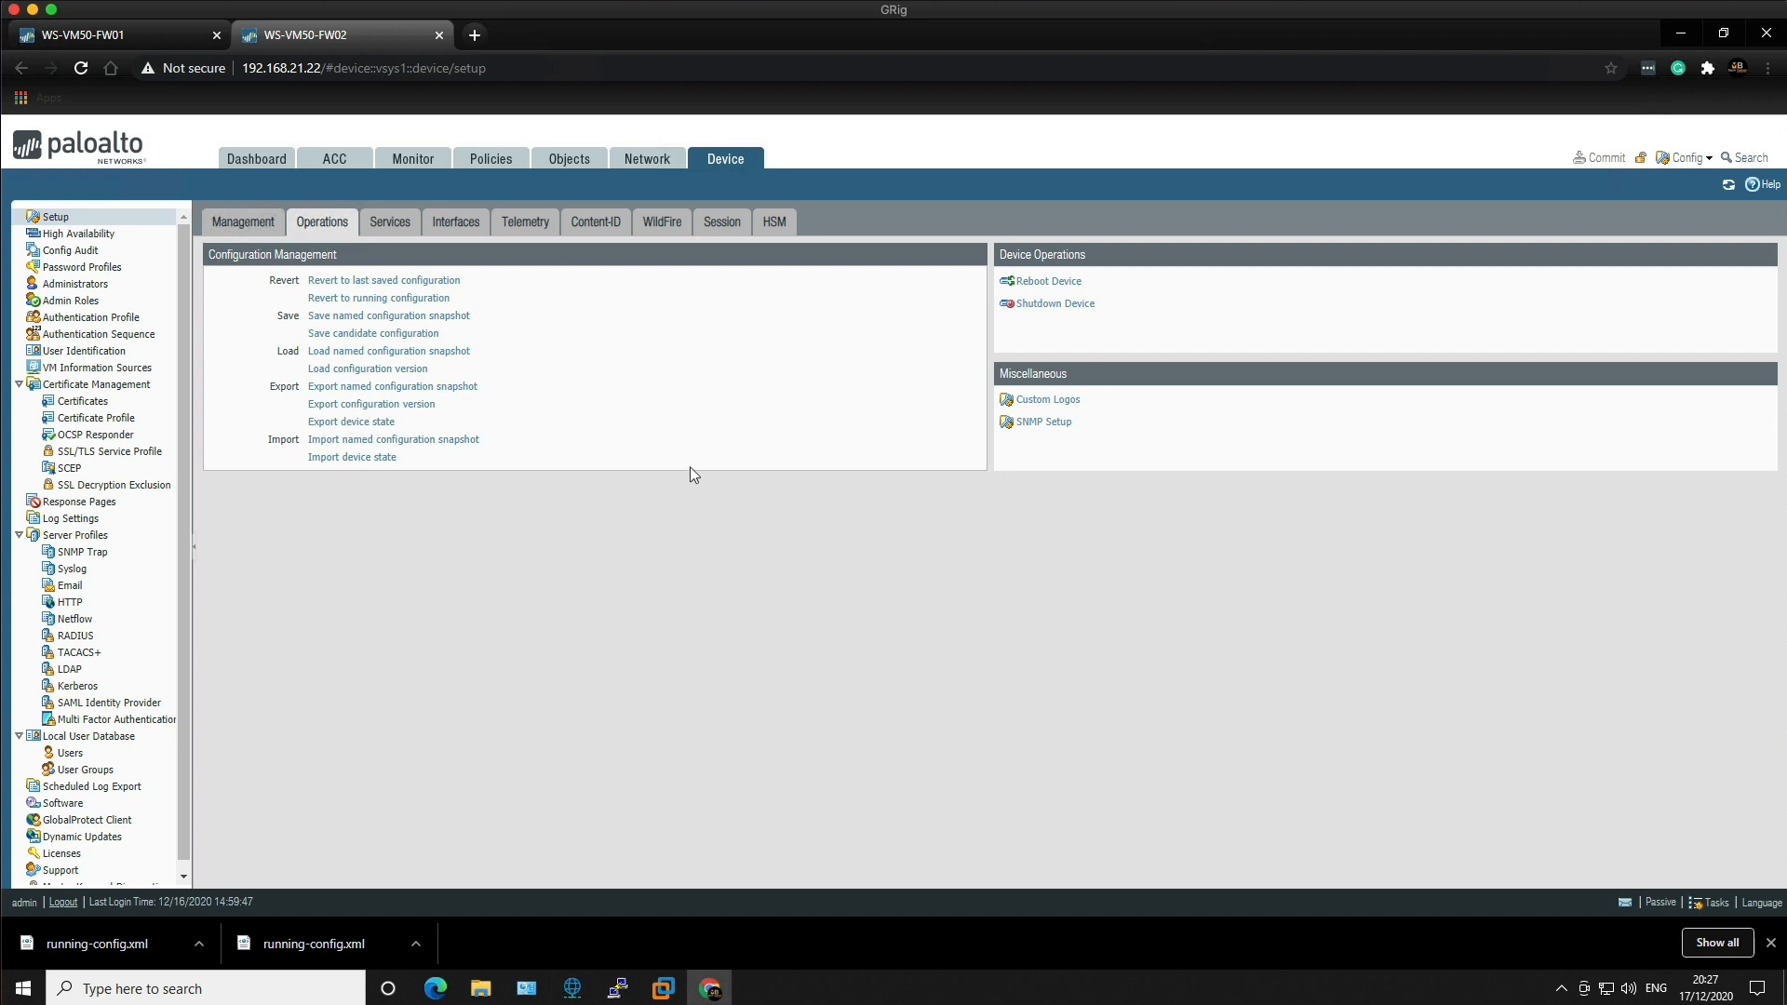
Step: Switch to the WS-VM50-FW01 tab and open Device > Dynamic Updates
left_click(119, 41)
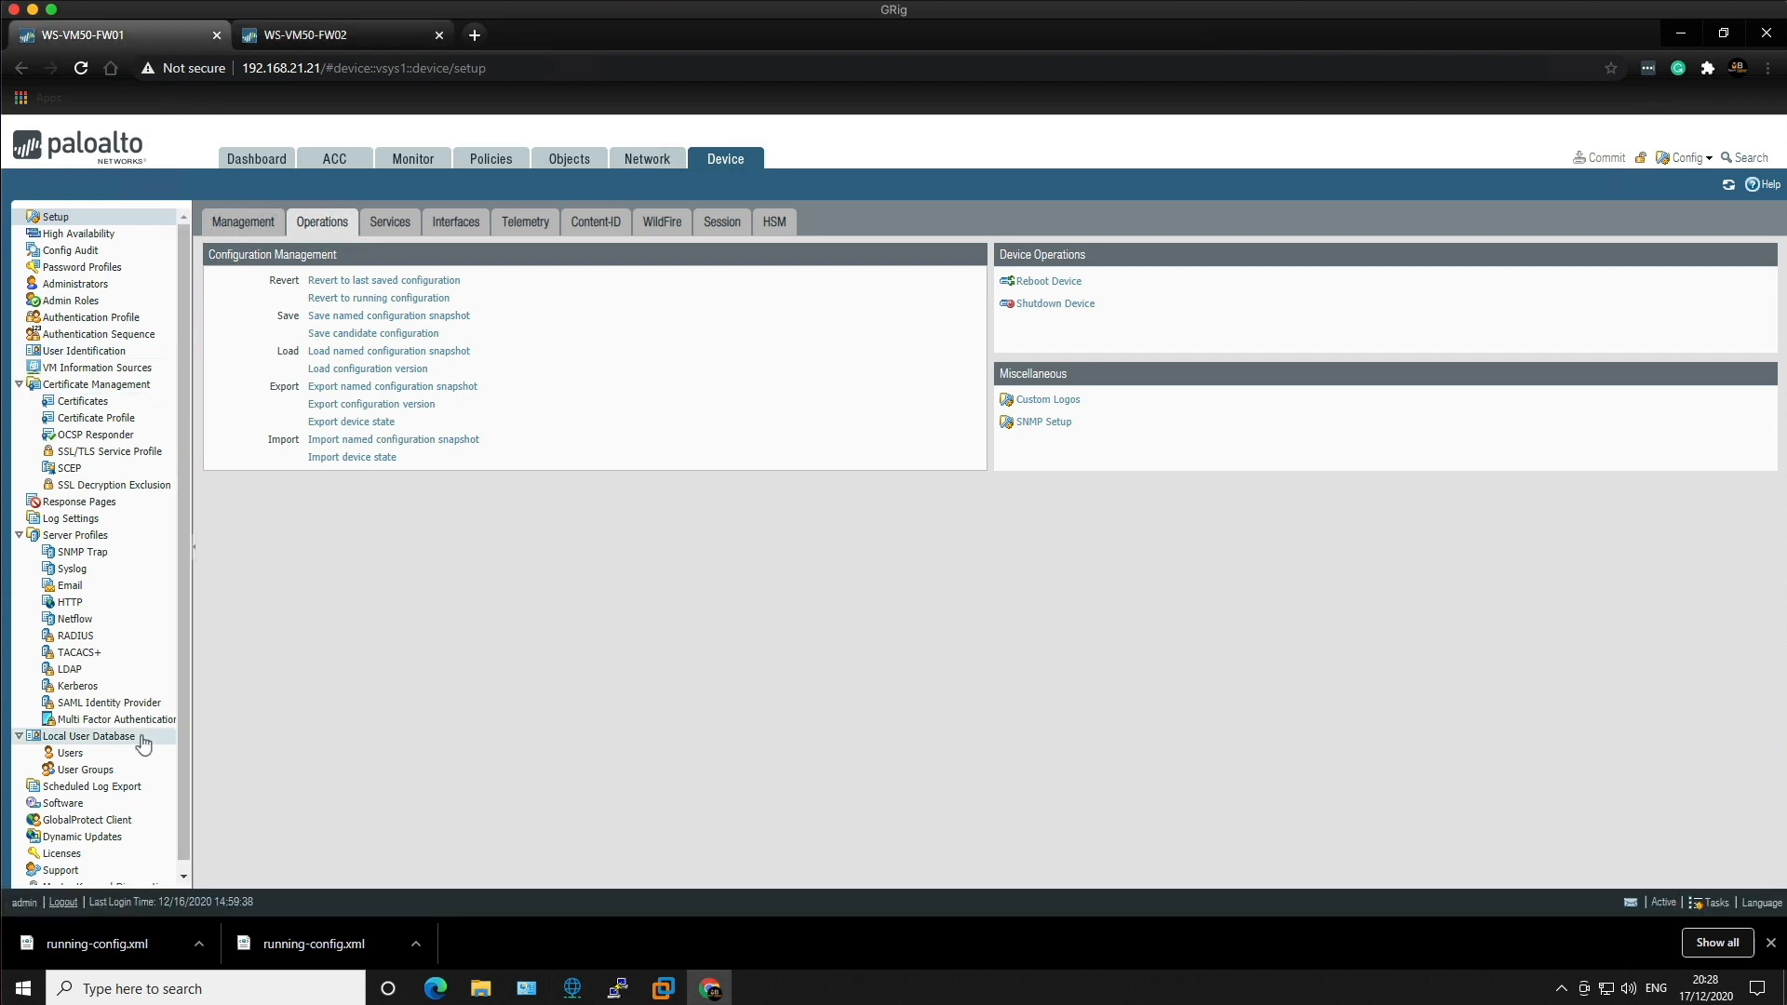
left_click(104, 841)
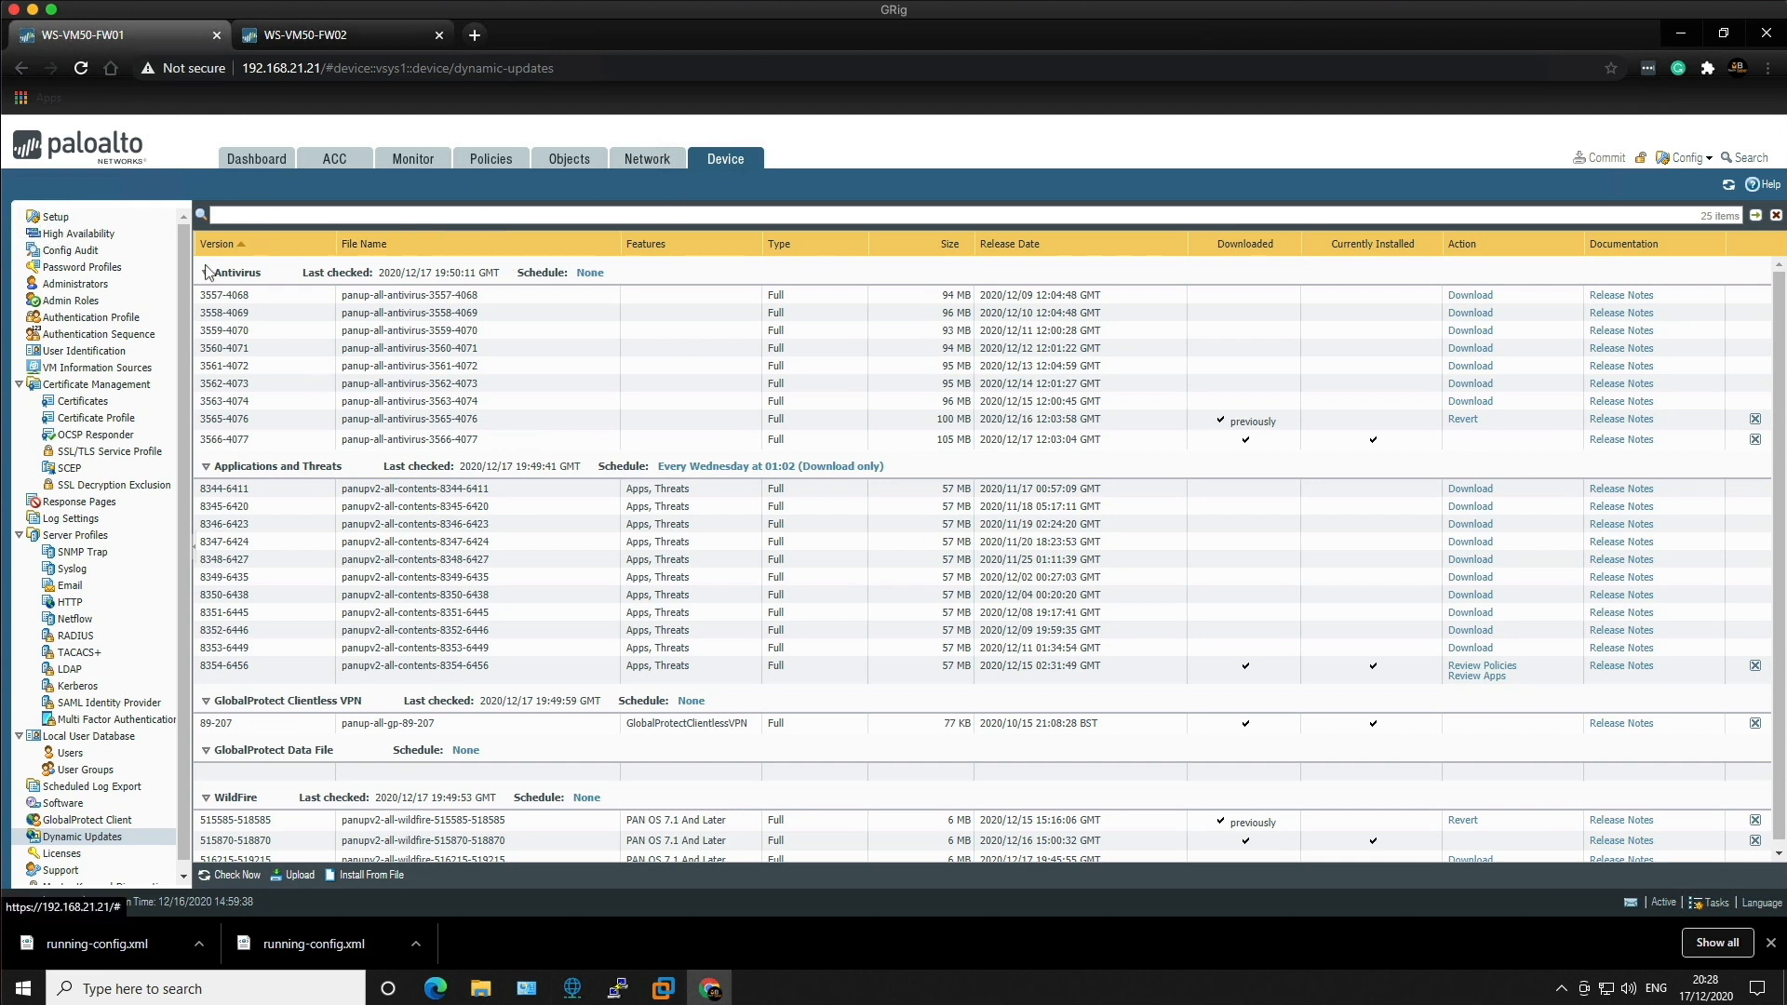
Step: Enable the Preemptive option in FW01's High Availability election settings
left_click(89, 234)
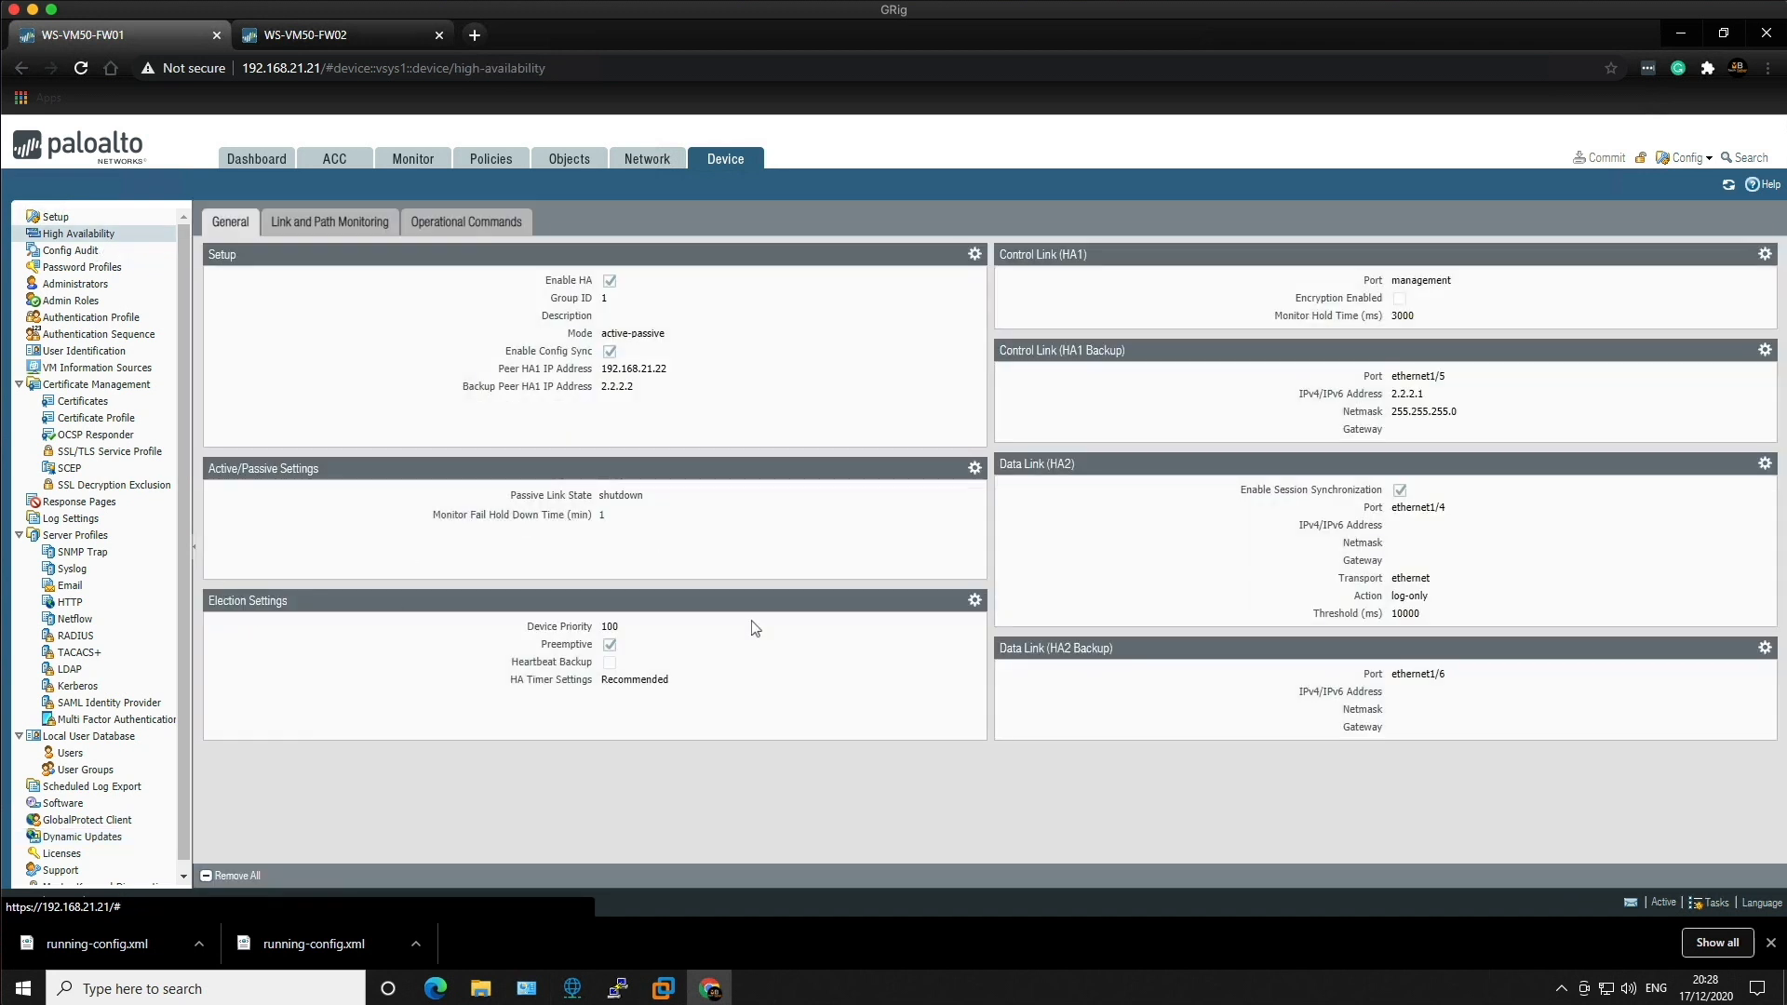
left_click(975, 601)
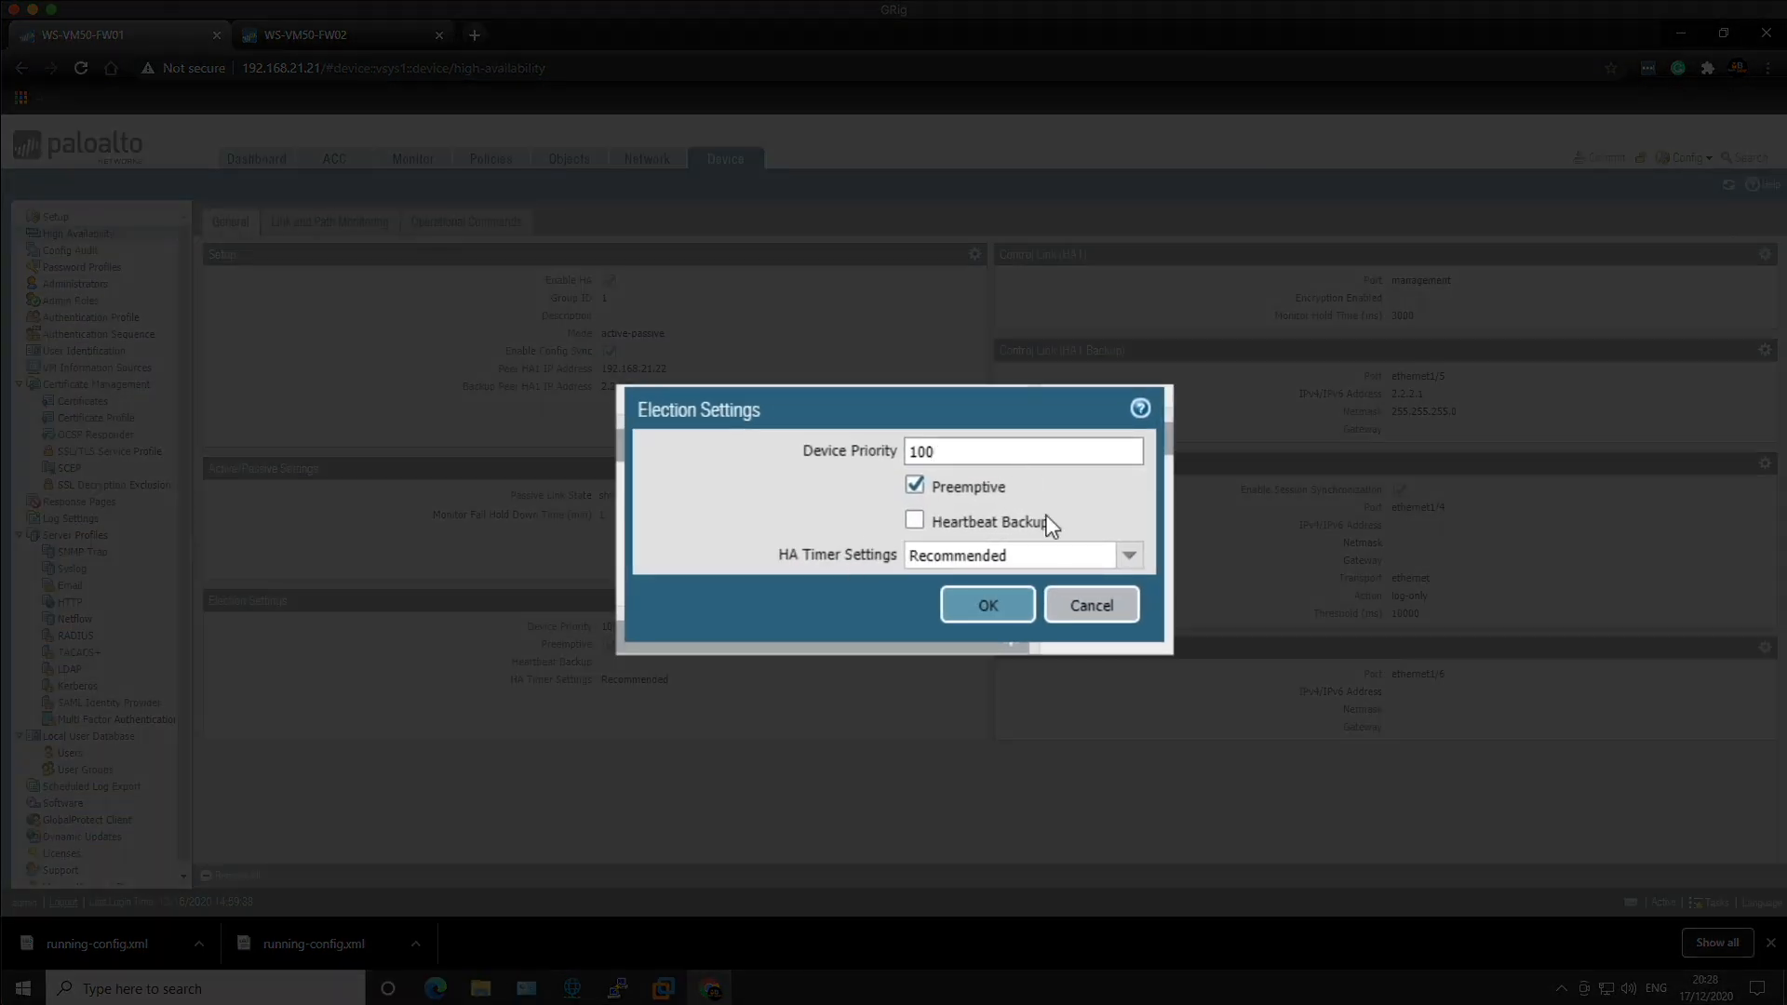
left_click(916, 489)
left_click(985, 612)
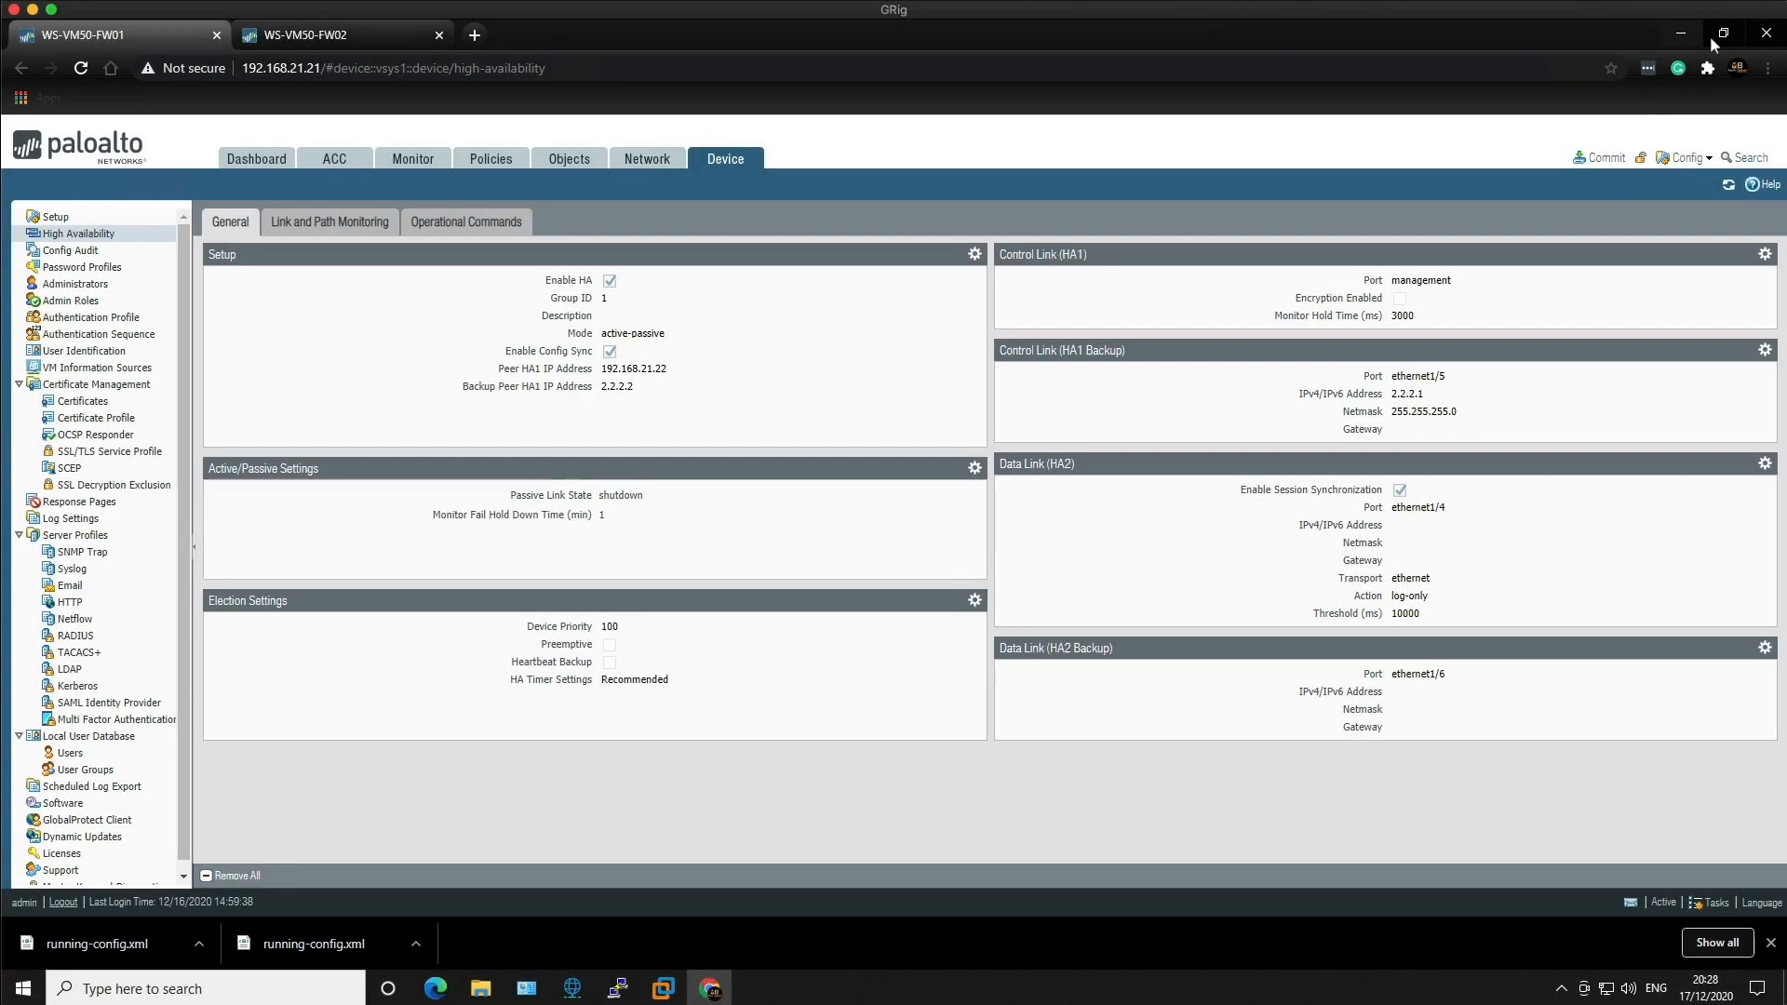
Step: Commit all changes to FW01 and close the finished commit status
left_click(1605, 161)
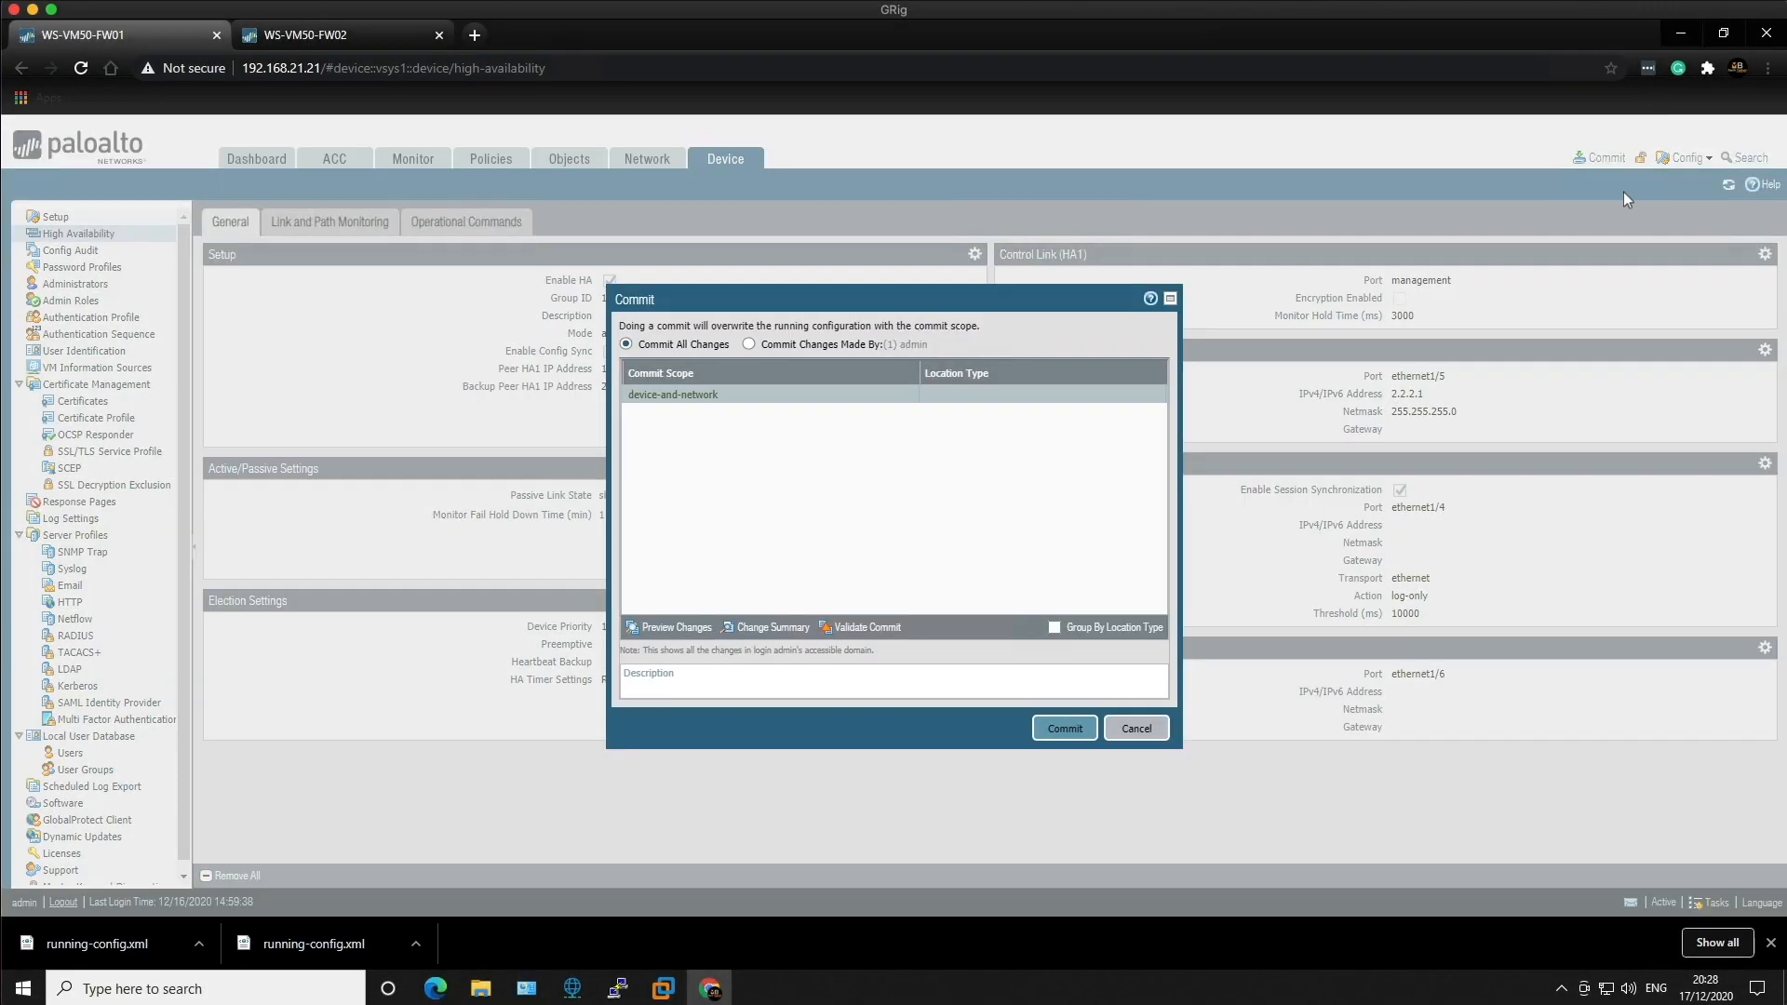
left_click(1063, 730)
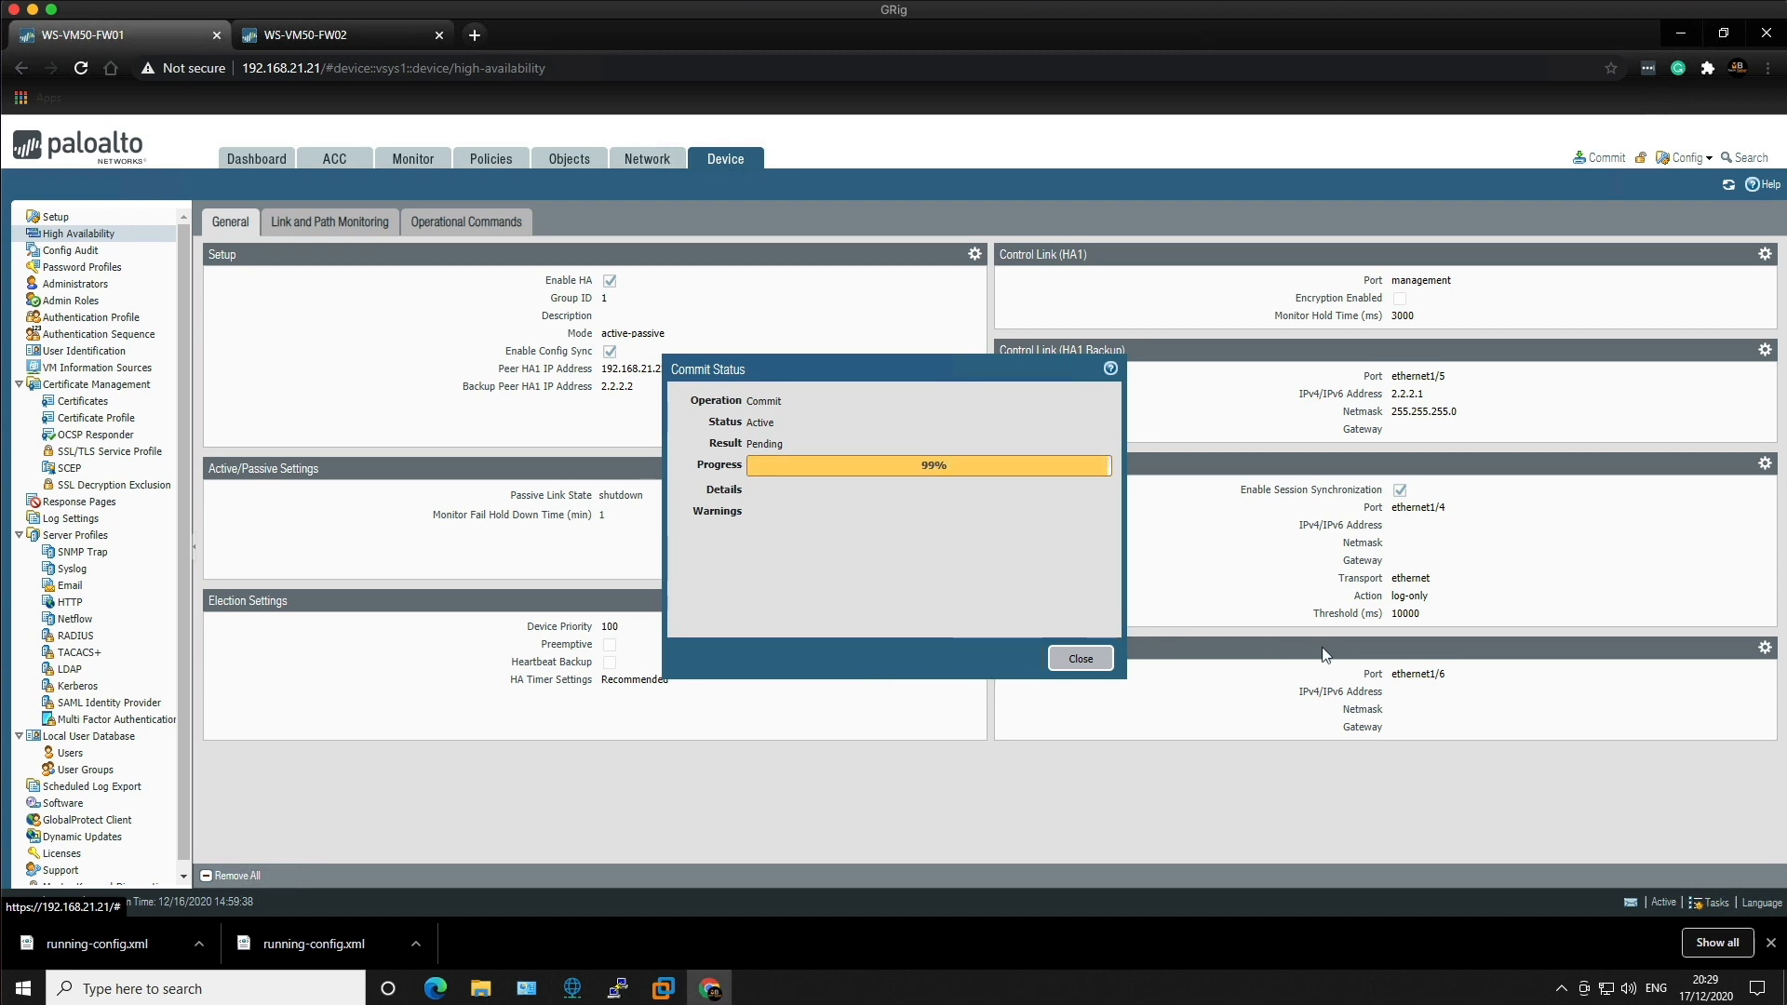
left_click(1079, 658)
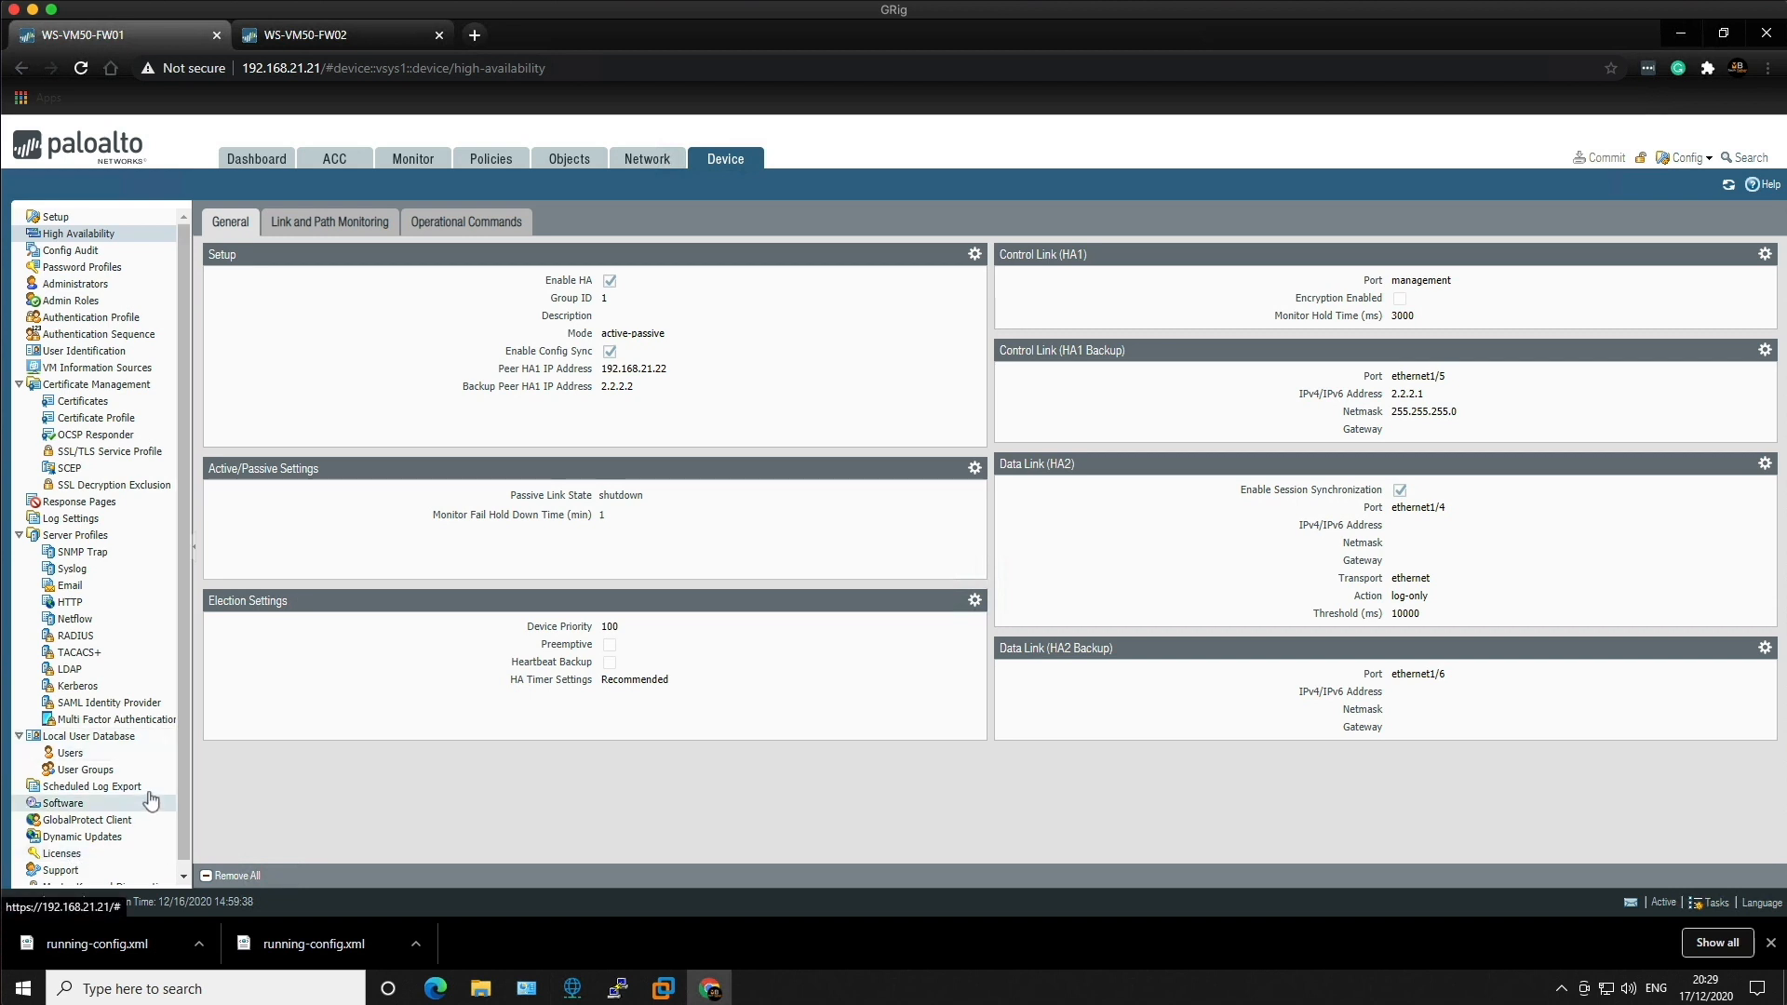
scroll(183, 782, "down", 1)
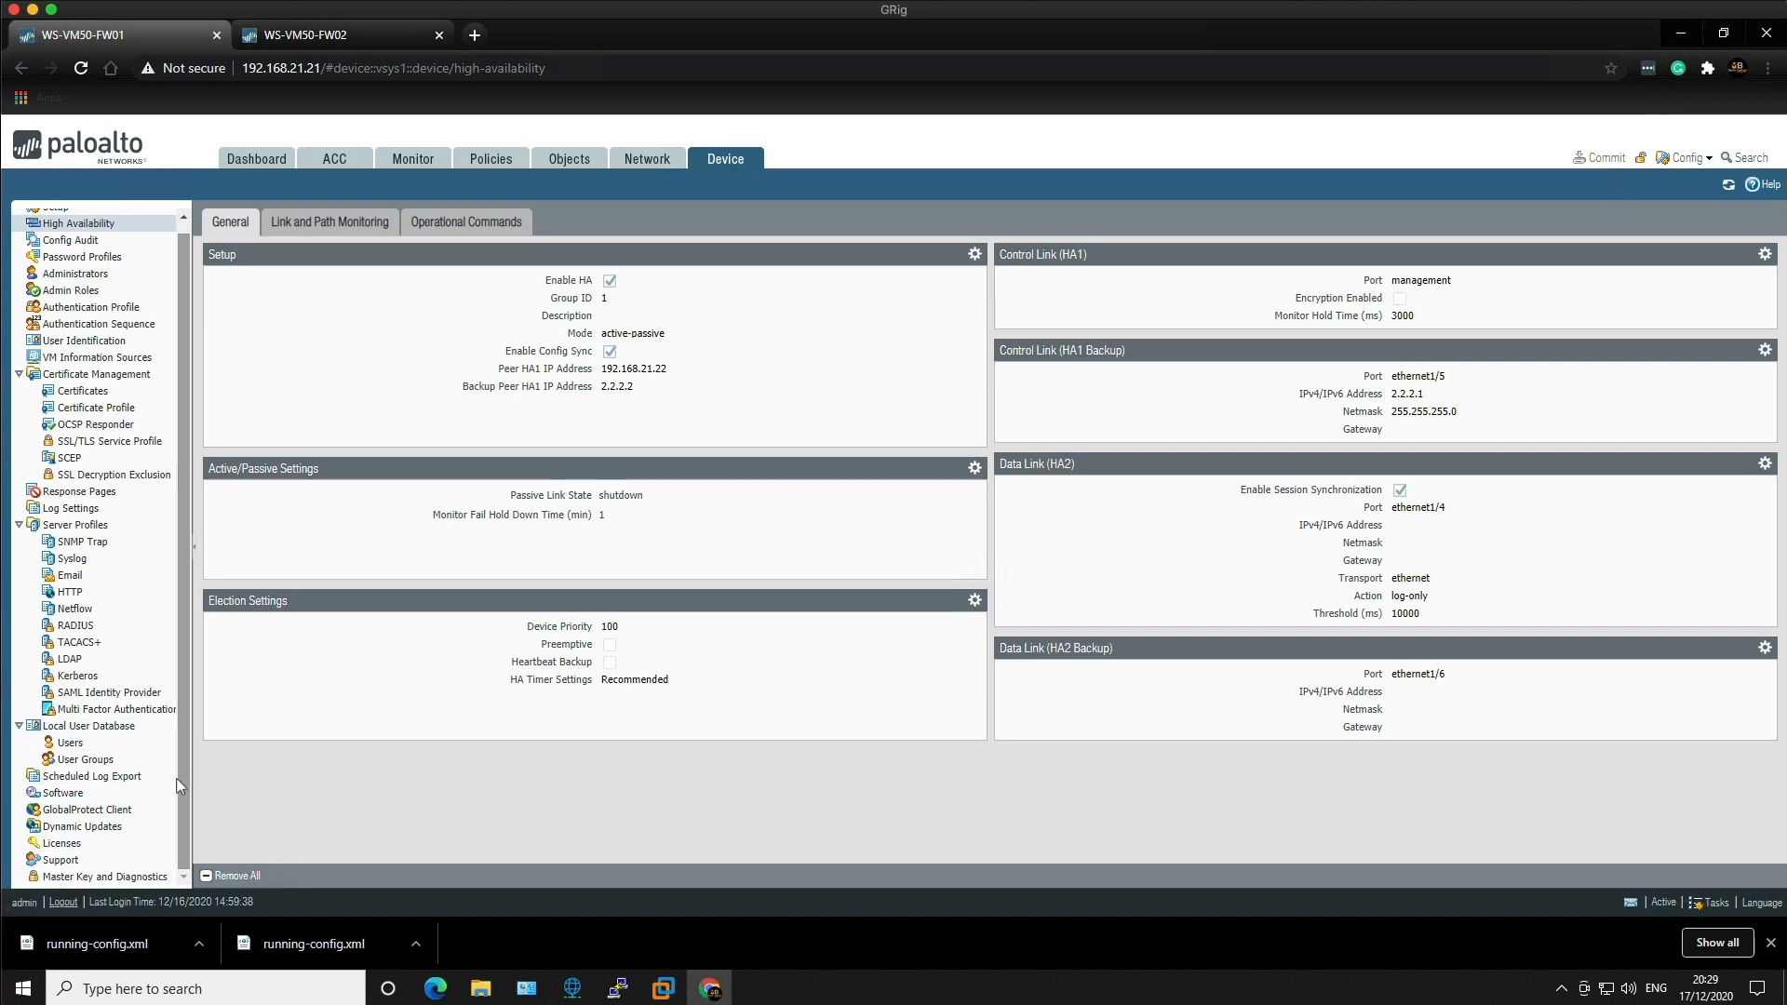
Step: Filter FW01's software versions to 8.1.17, then switch to the WS-VM50-FW02 tab
left_click(70, 794)
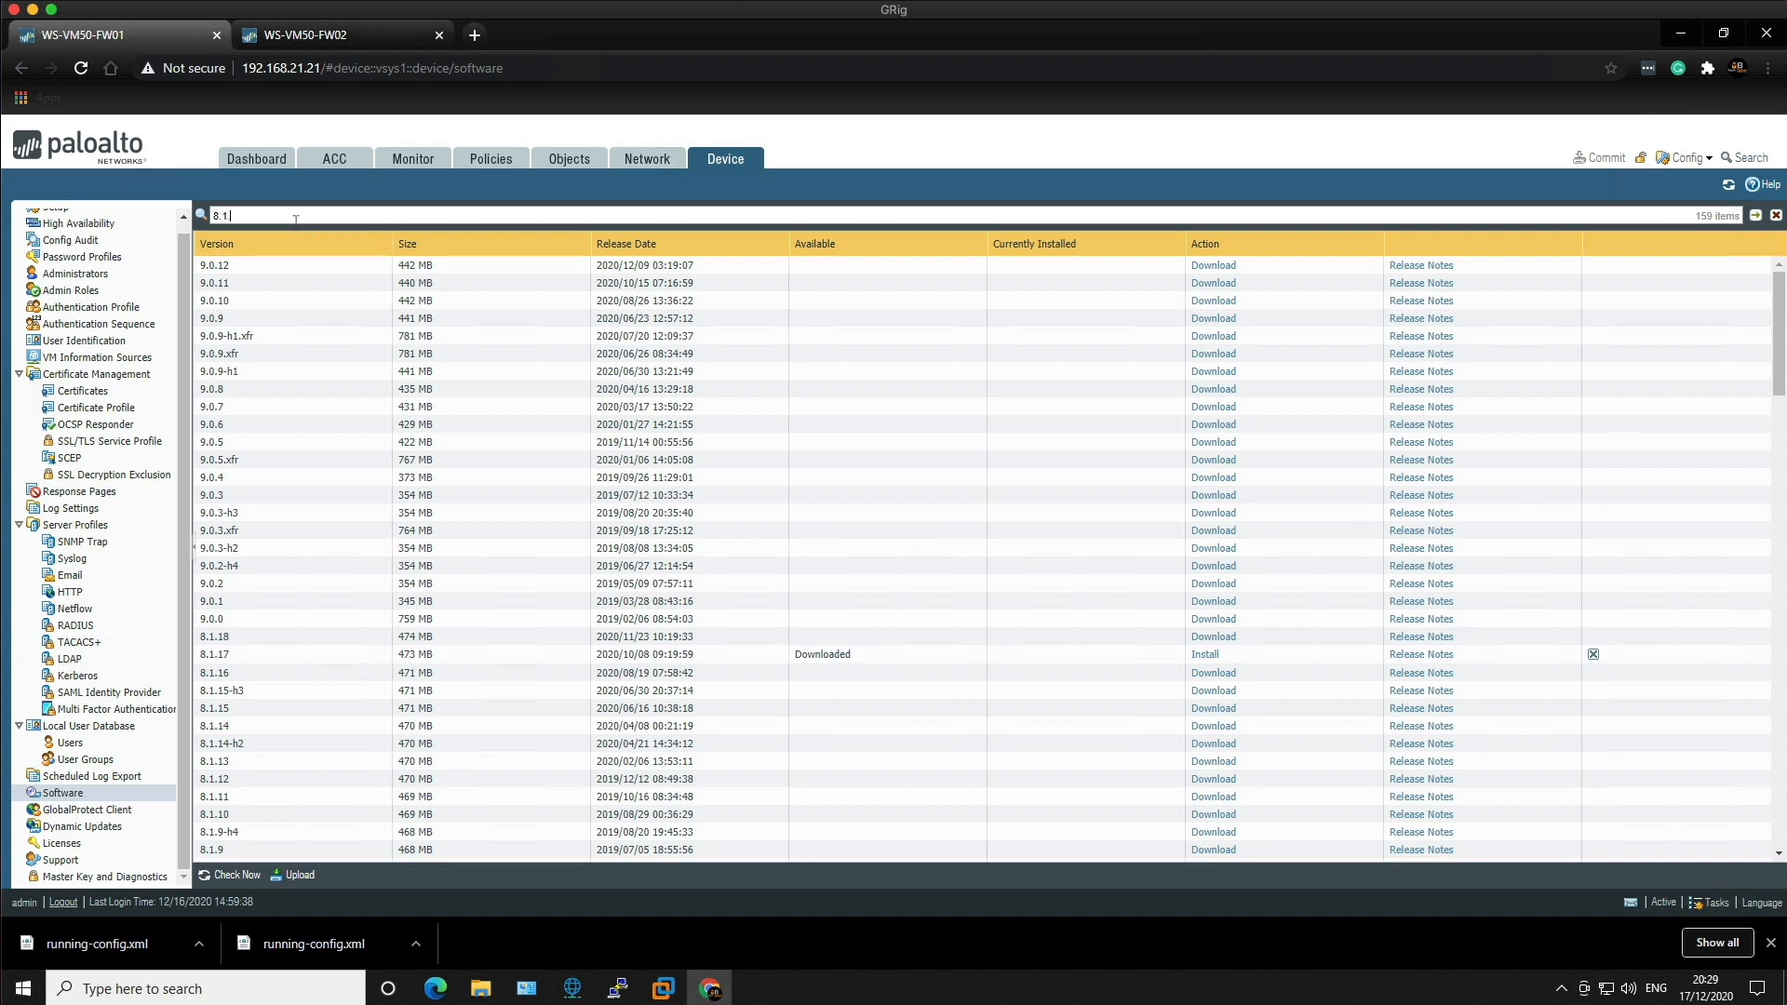
key("Return")
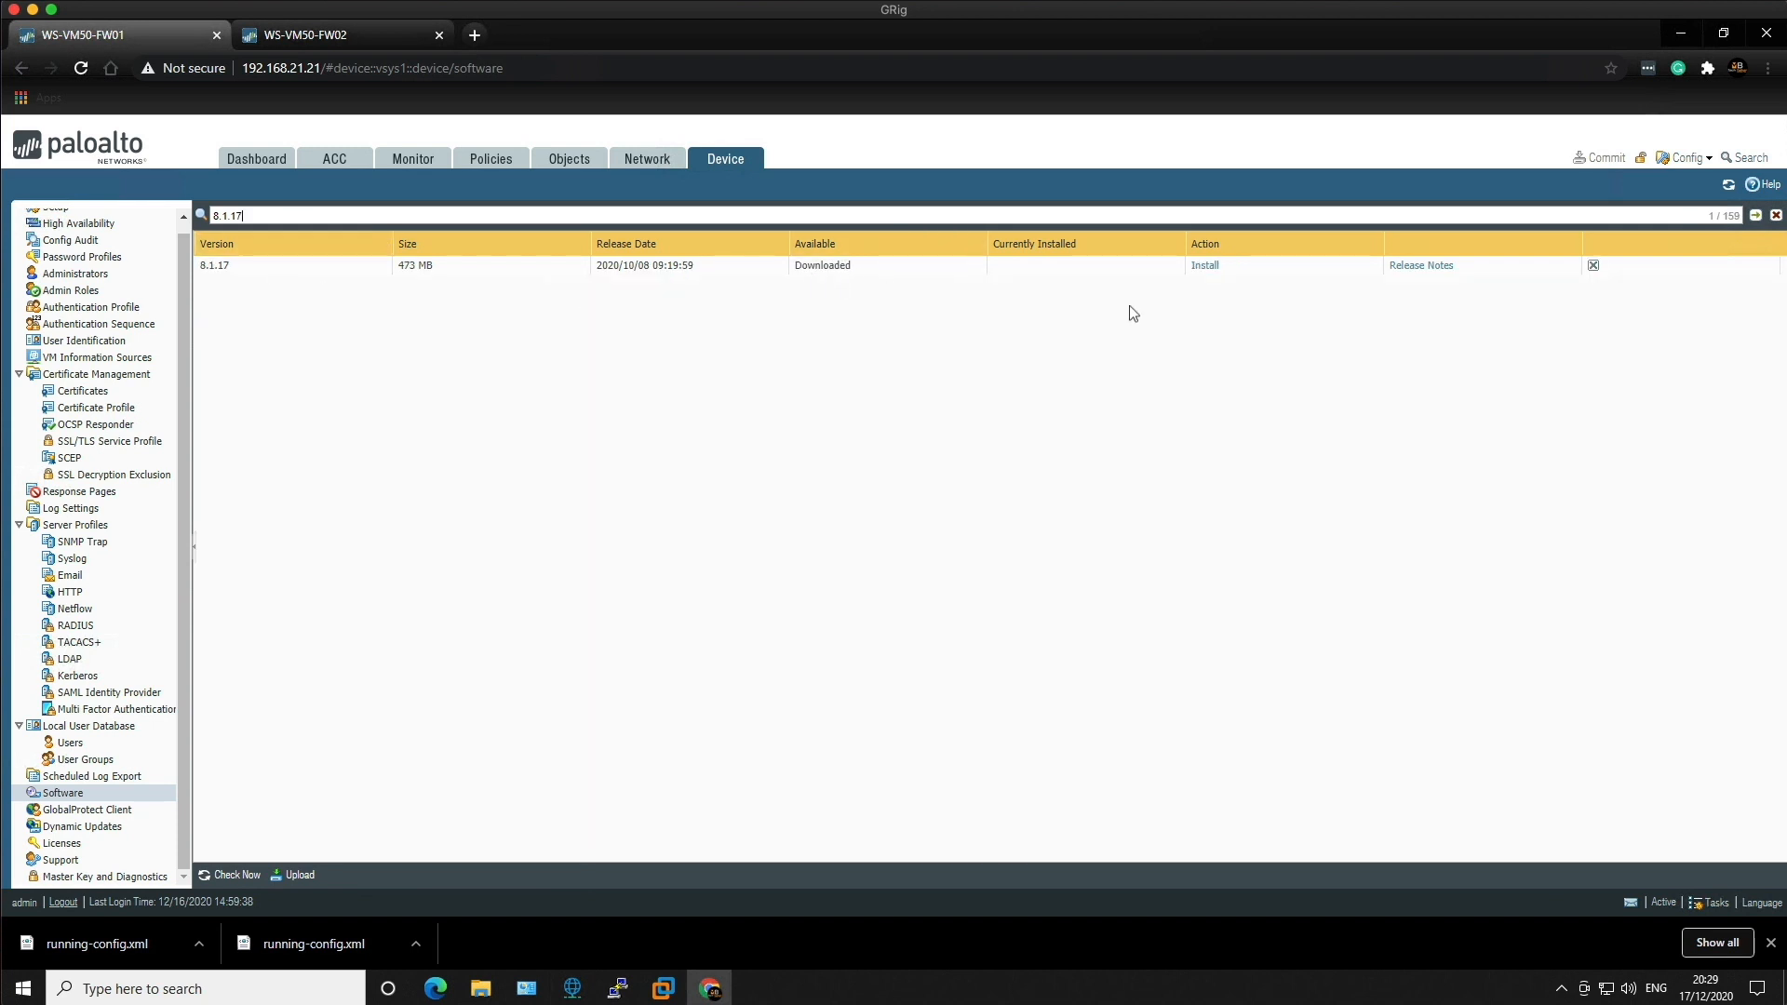
left_click(329, 39)
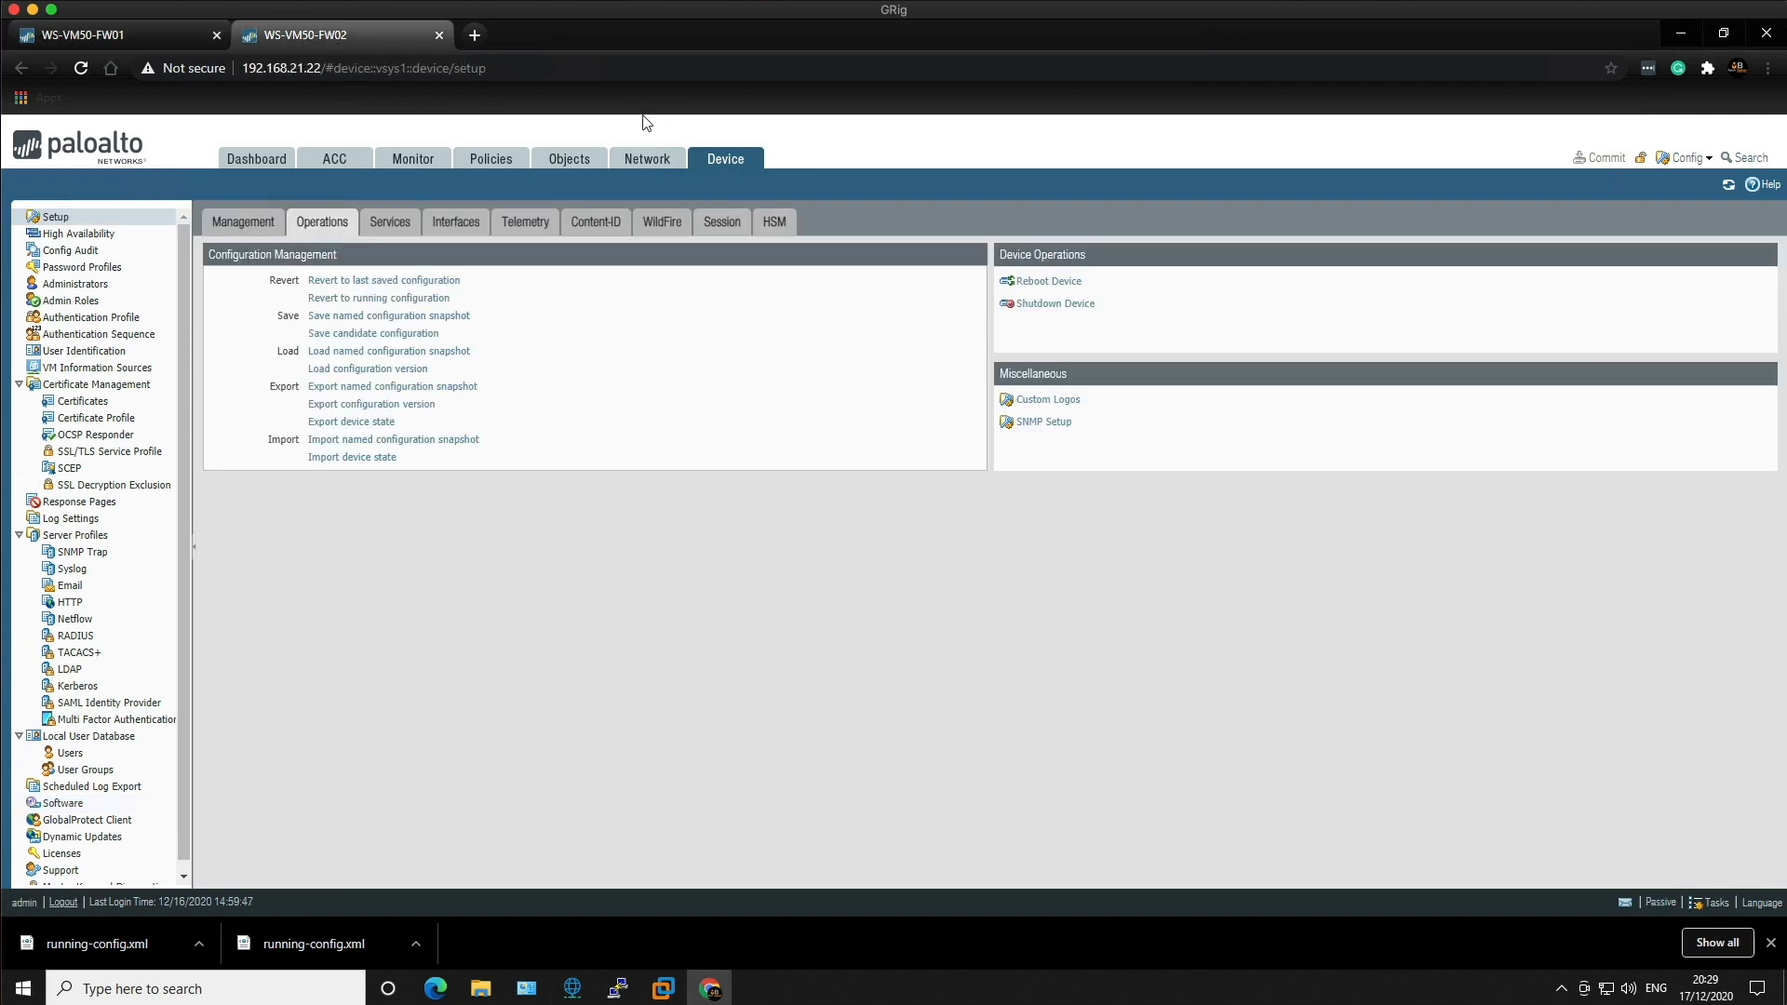
Step: Open FW02's Device > Software list filtered to the downloaded 8.1.17 release
left_click(96, 805)
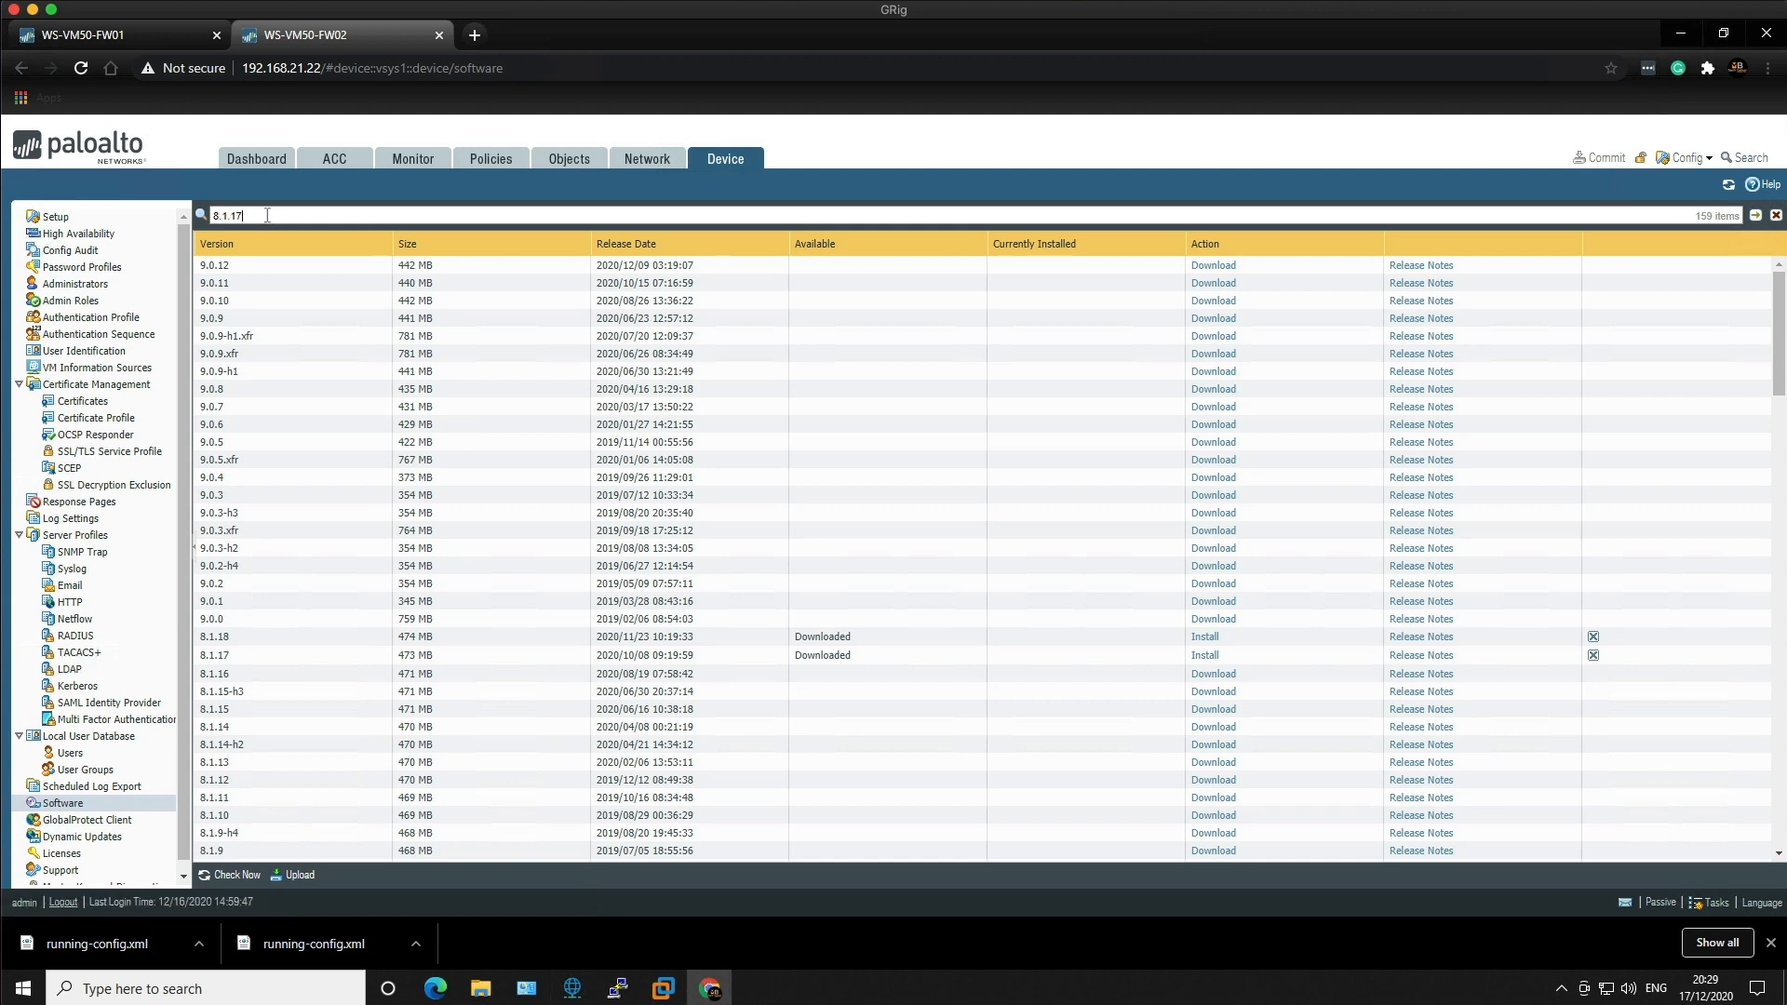
key("Return")
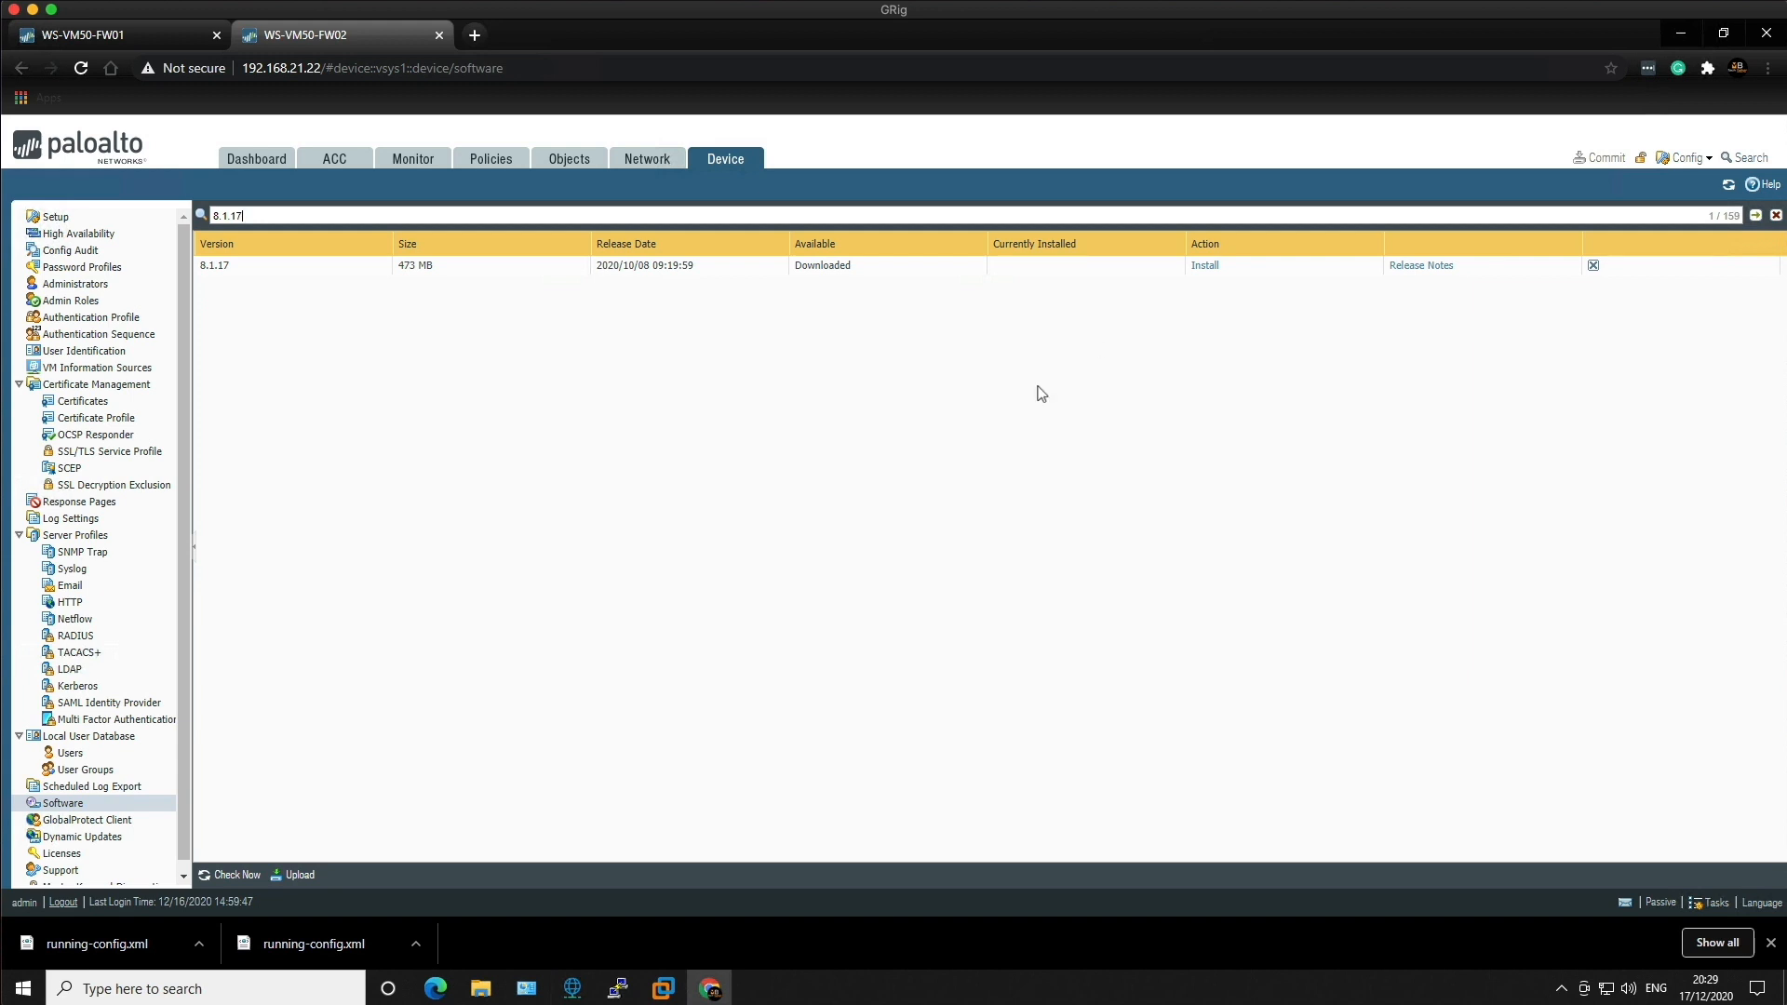
mouse_move(663, 992)
Step: Switch to the Windows 10 VM and sign in with the account password
left_click(662, 989)
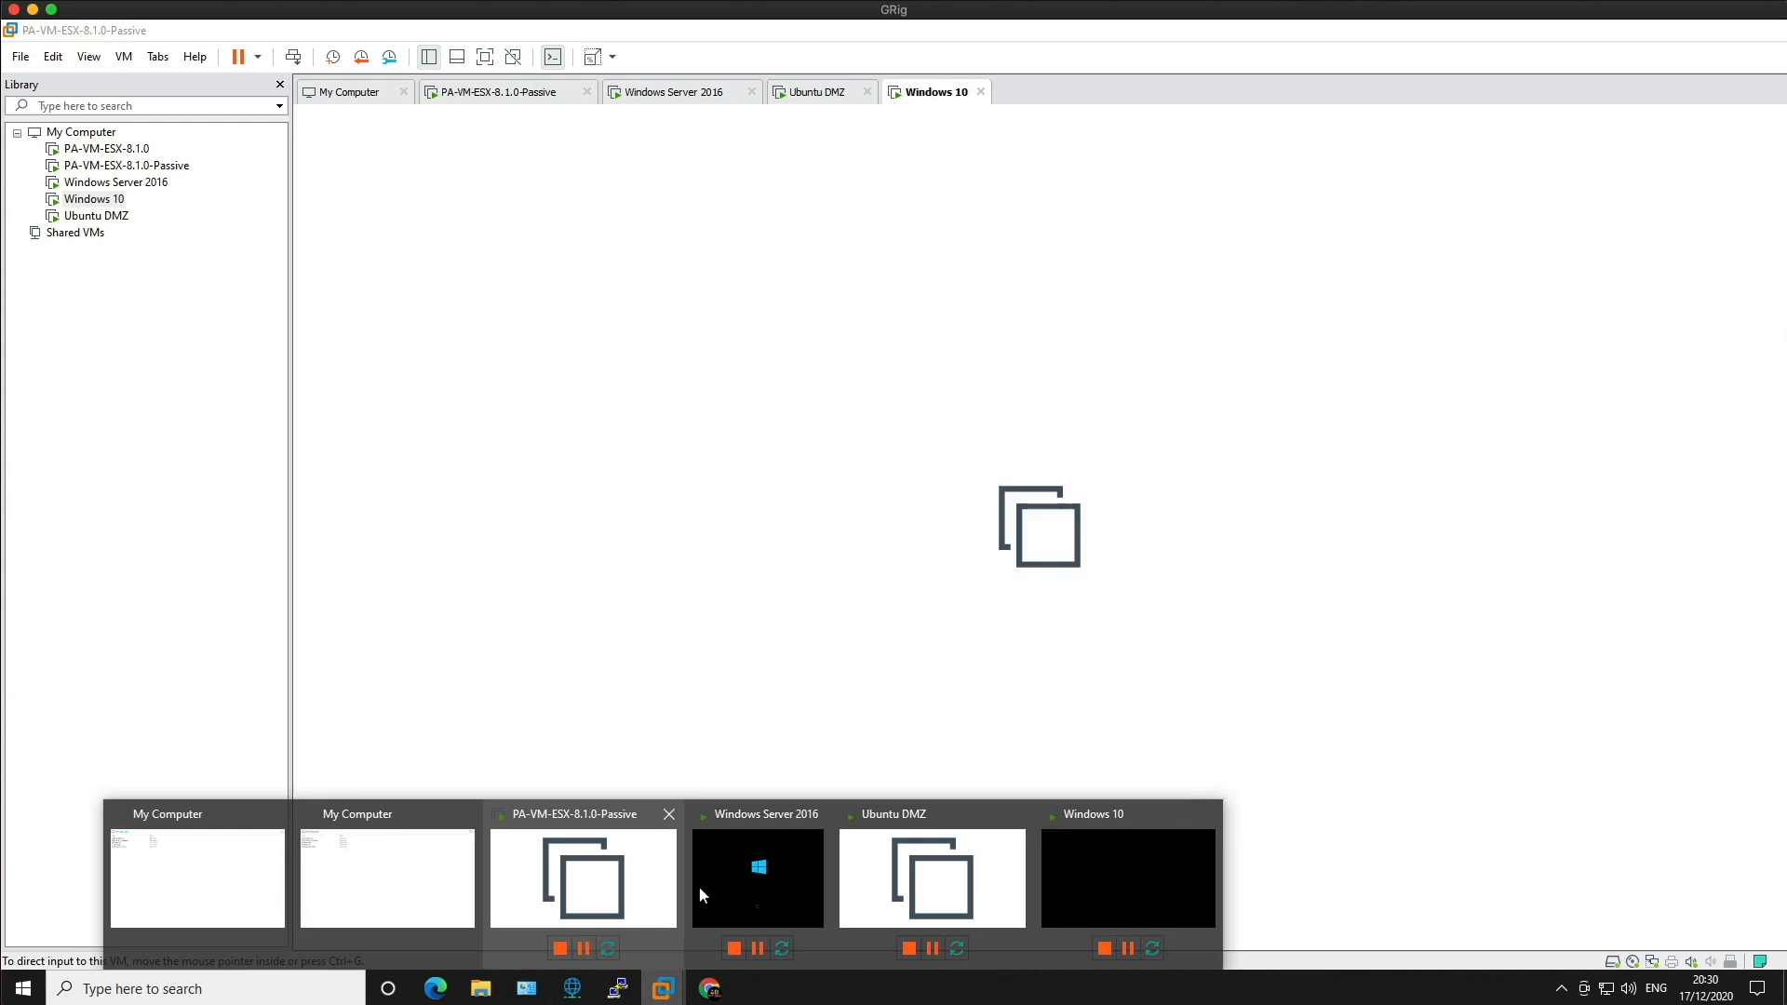
left_click(1075, 878)
left_click(780, 524)
left_click(890, 557)
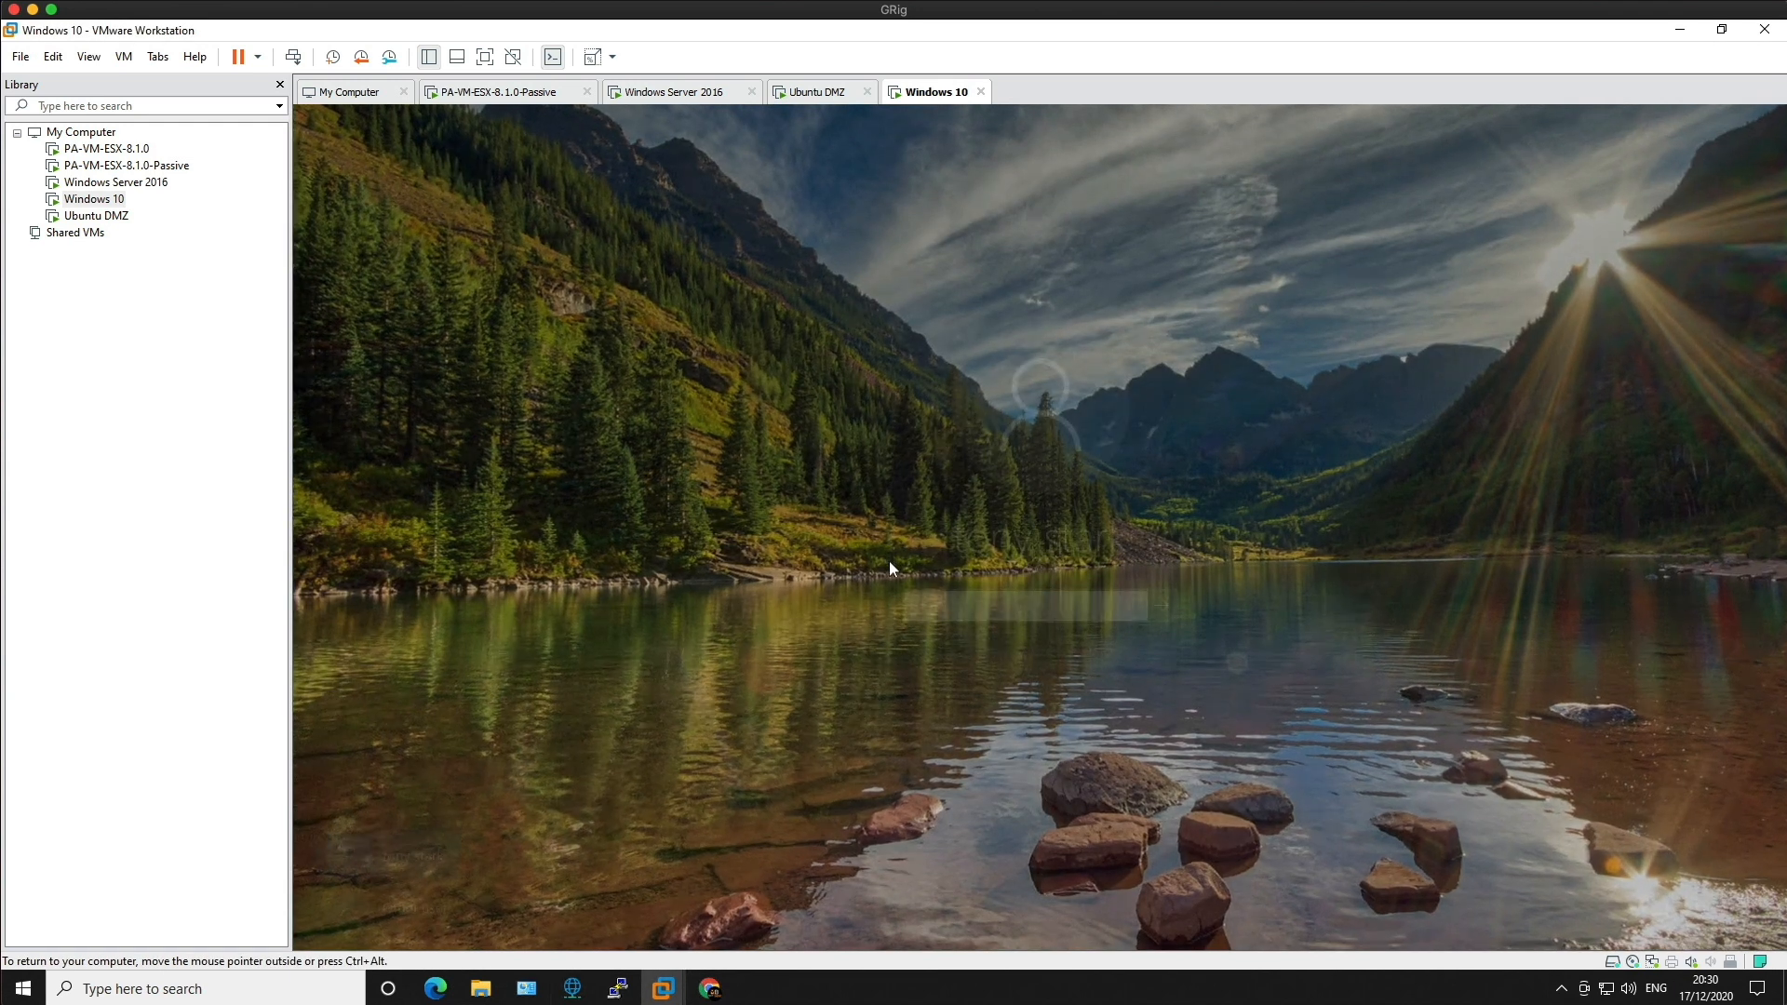
type("•••")
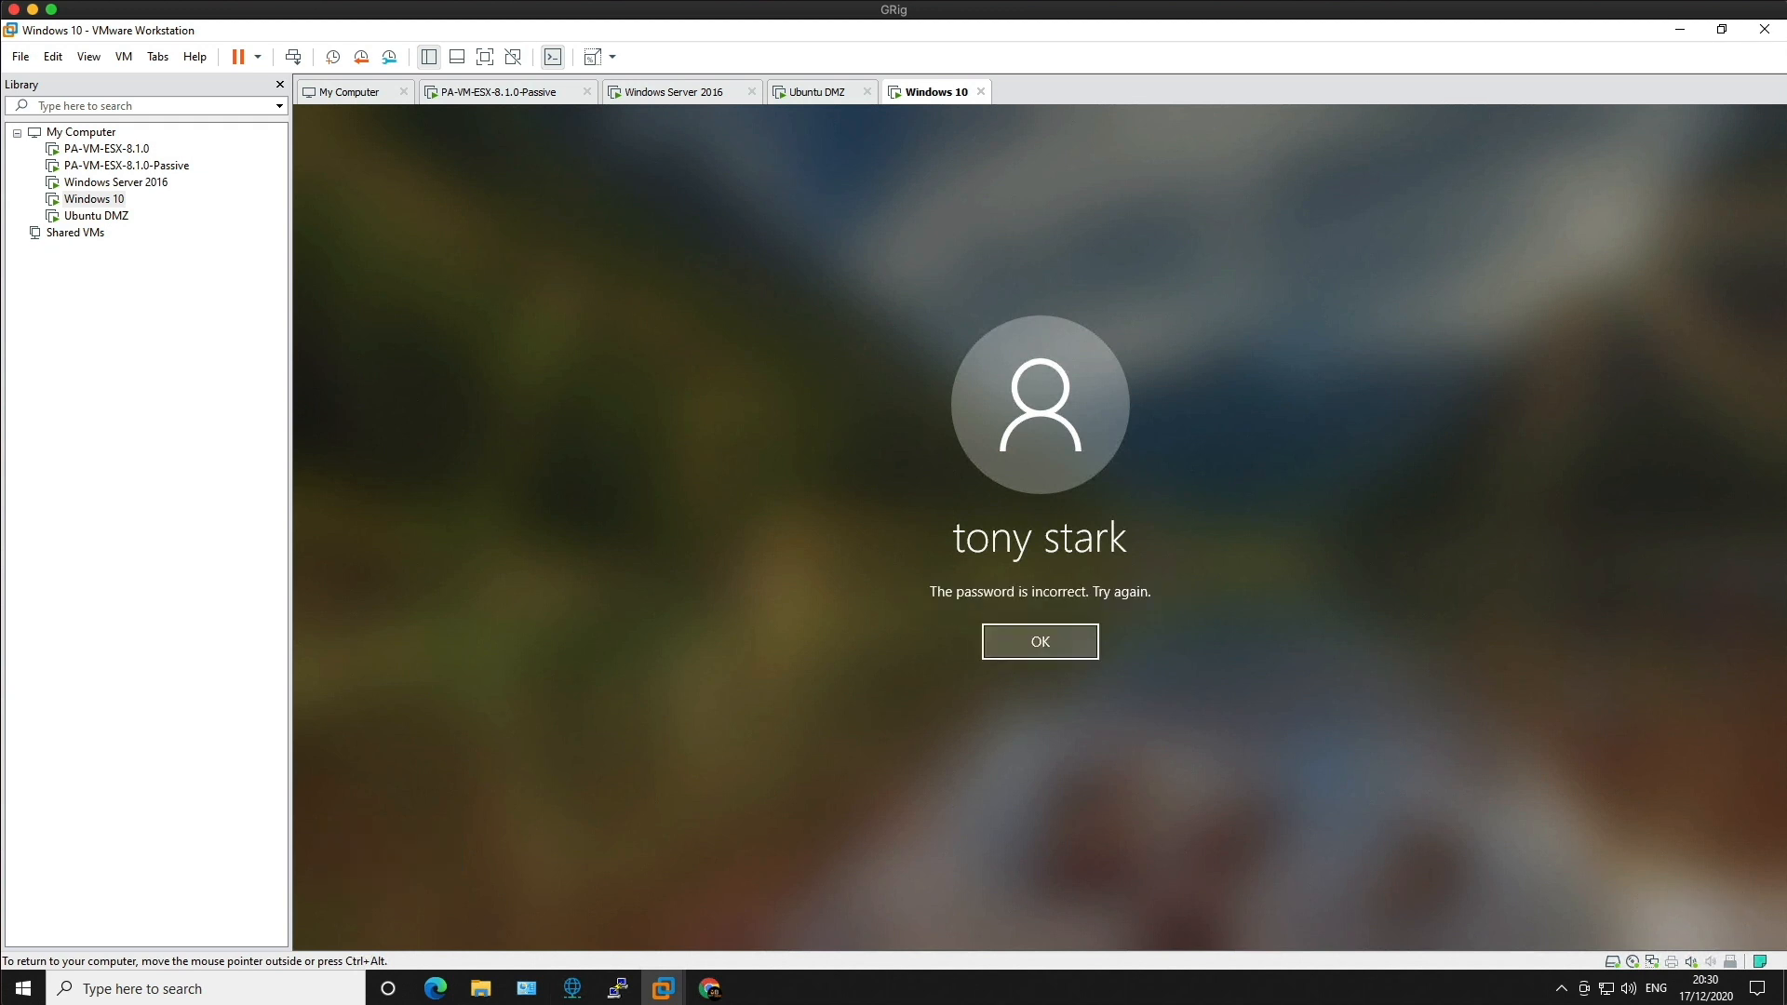
left_click(1013, 657)
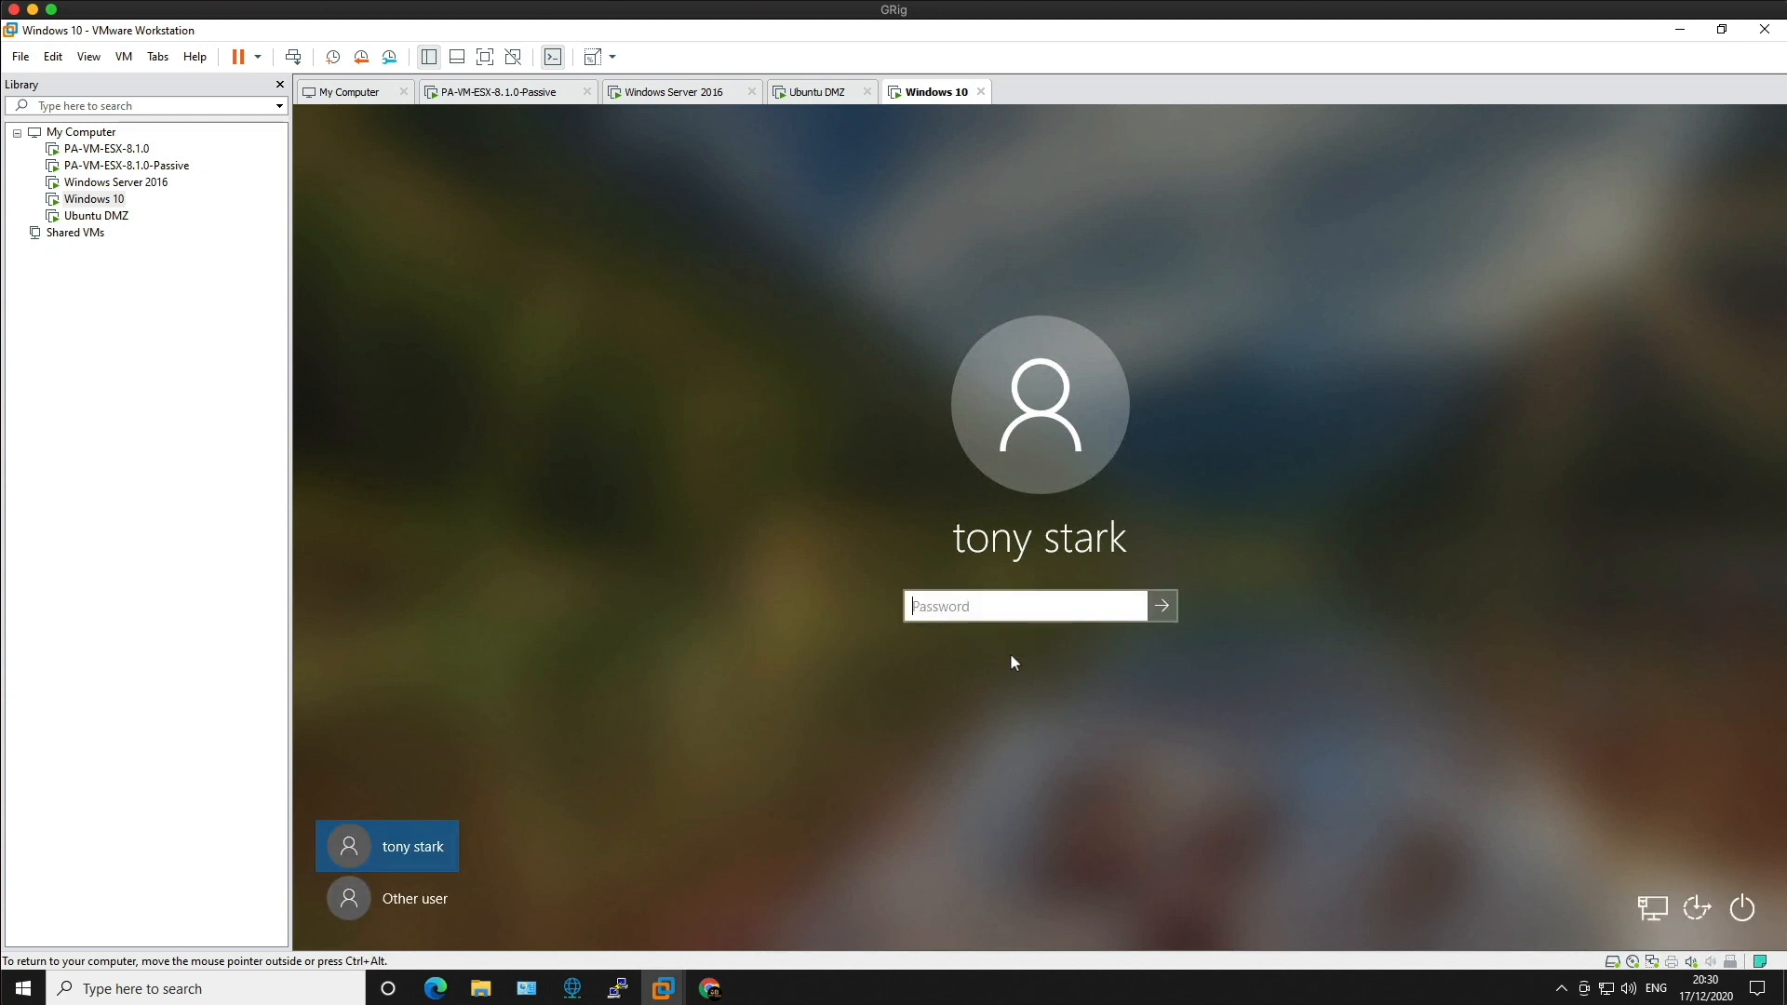
type("**********")
key("Return")
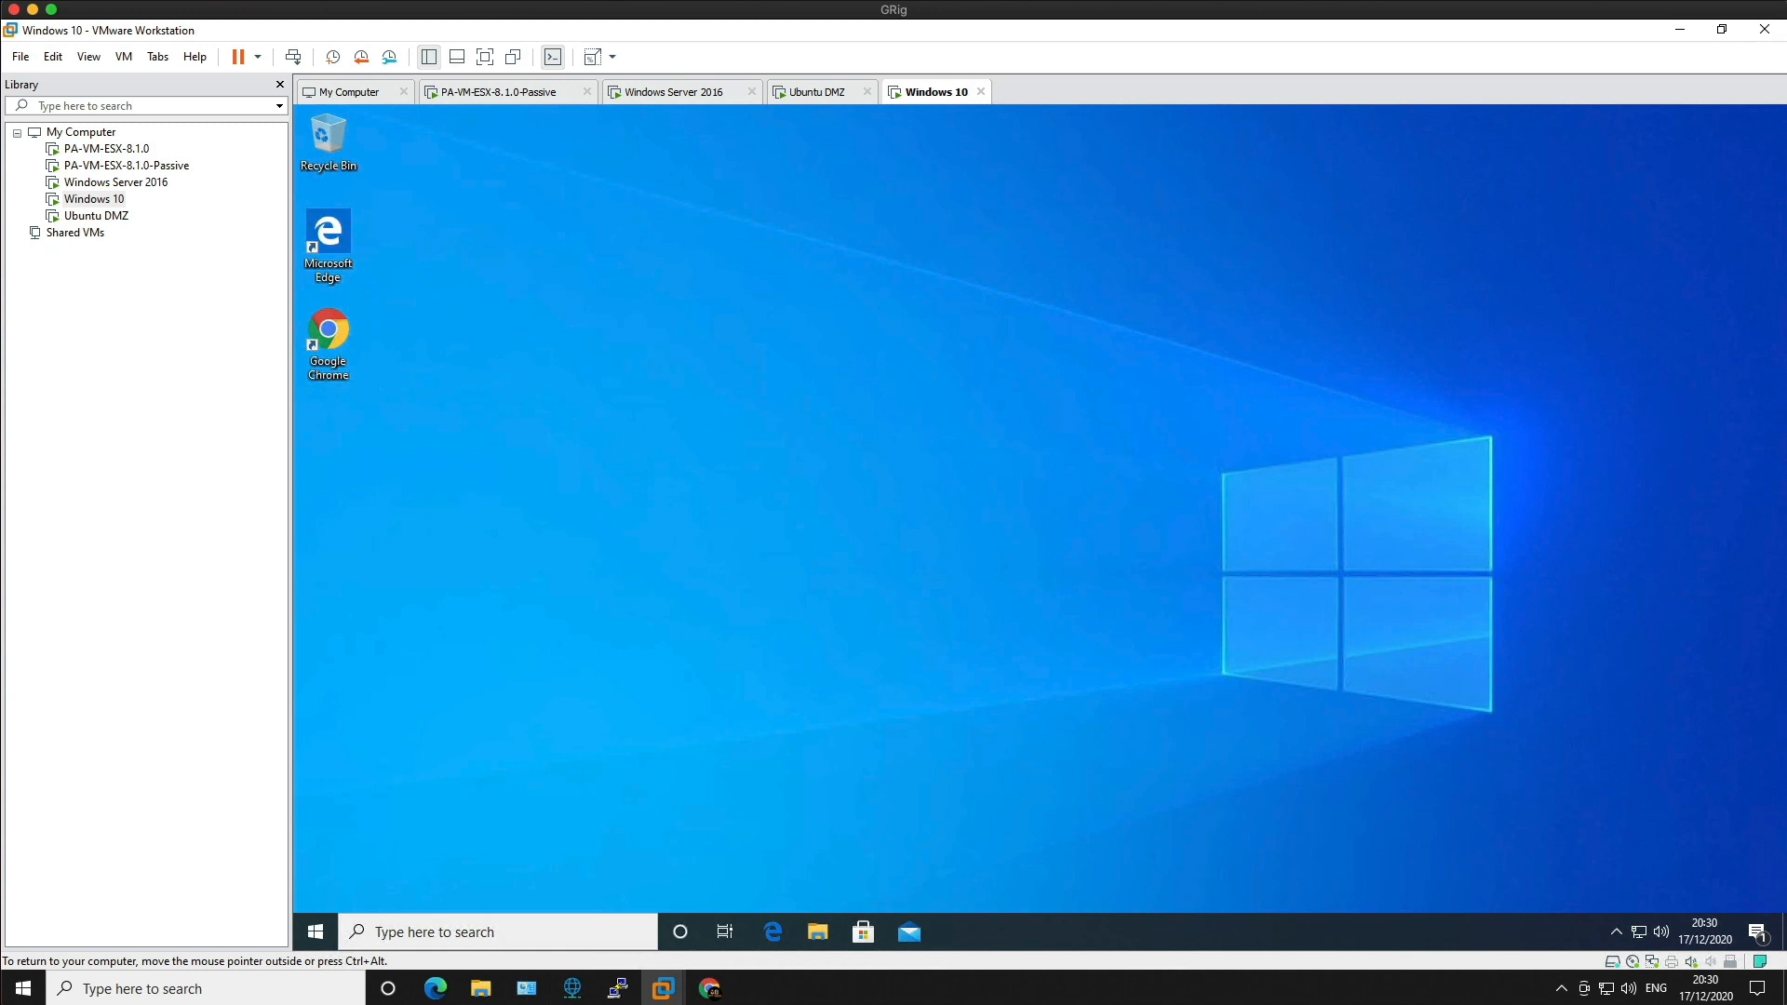
Step: Launch Command Prompt and run a continuous 'ping 8.8.8.8 -t'
left_click(317, 931)
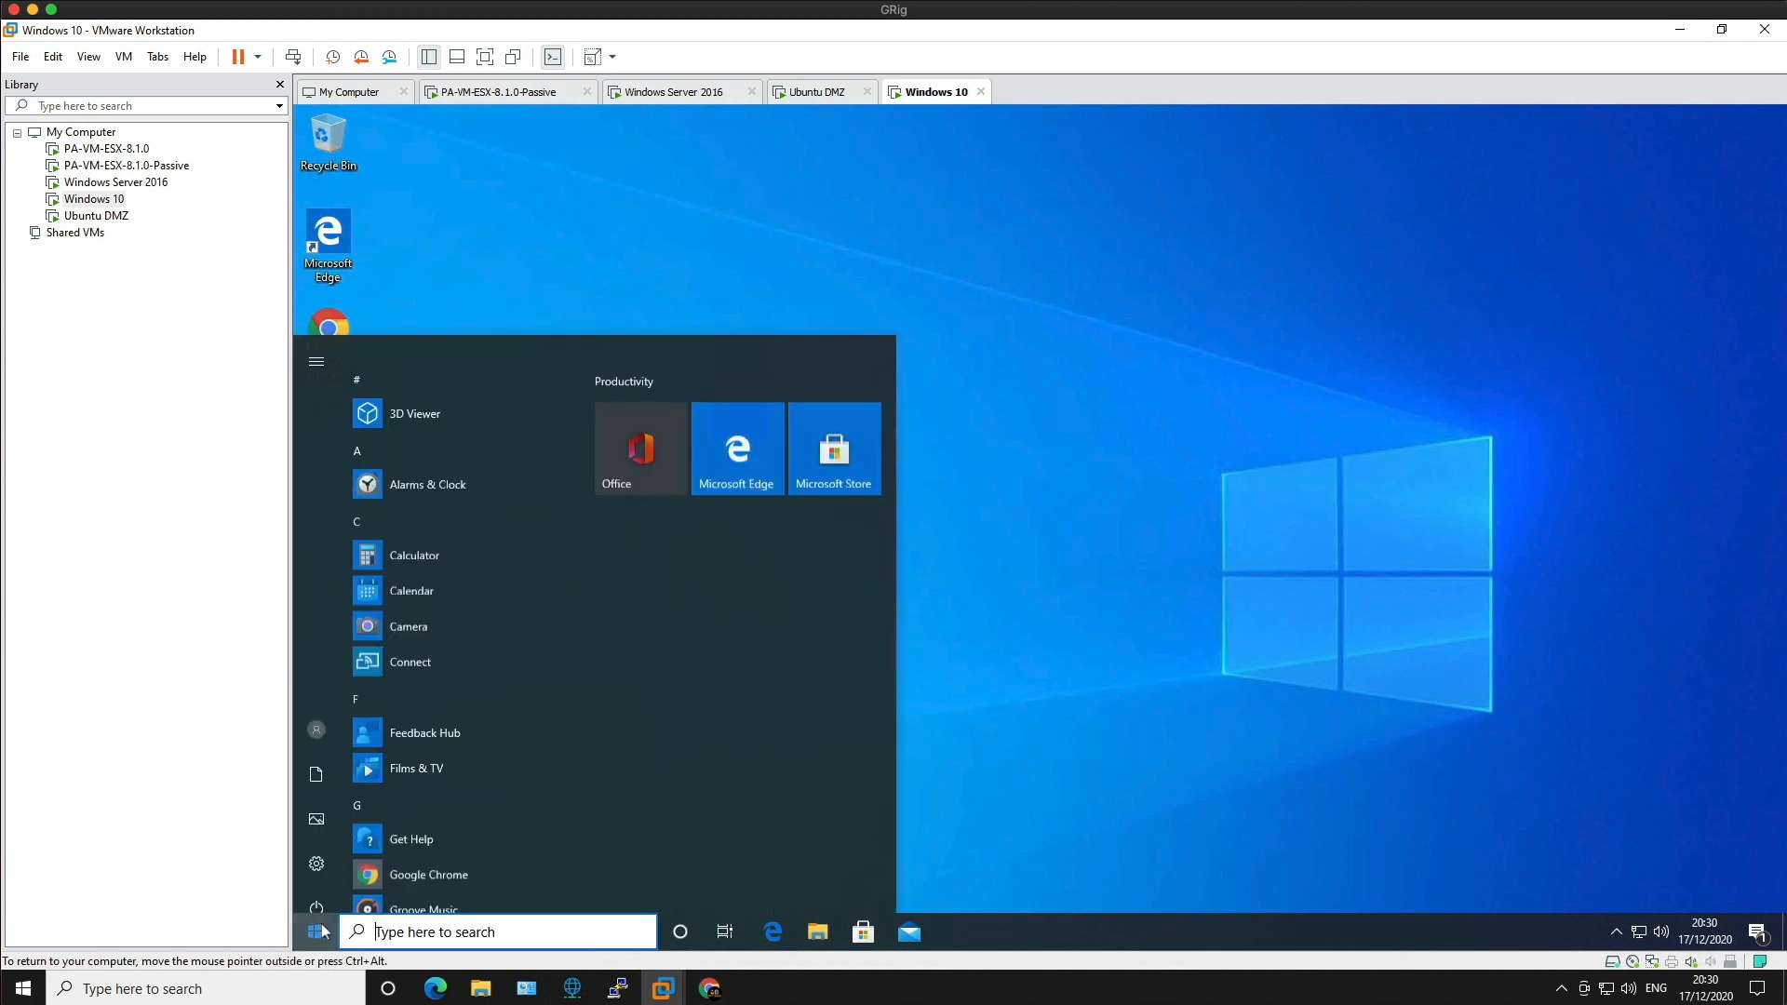
type("cmd")
left_click(361, 393)
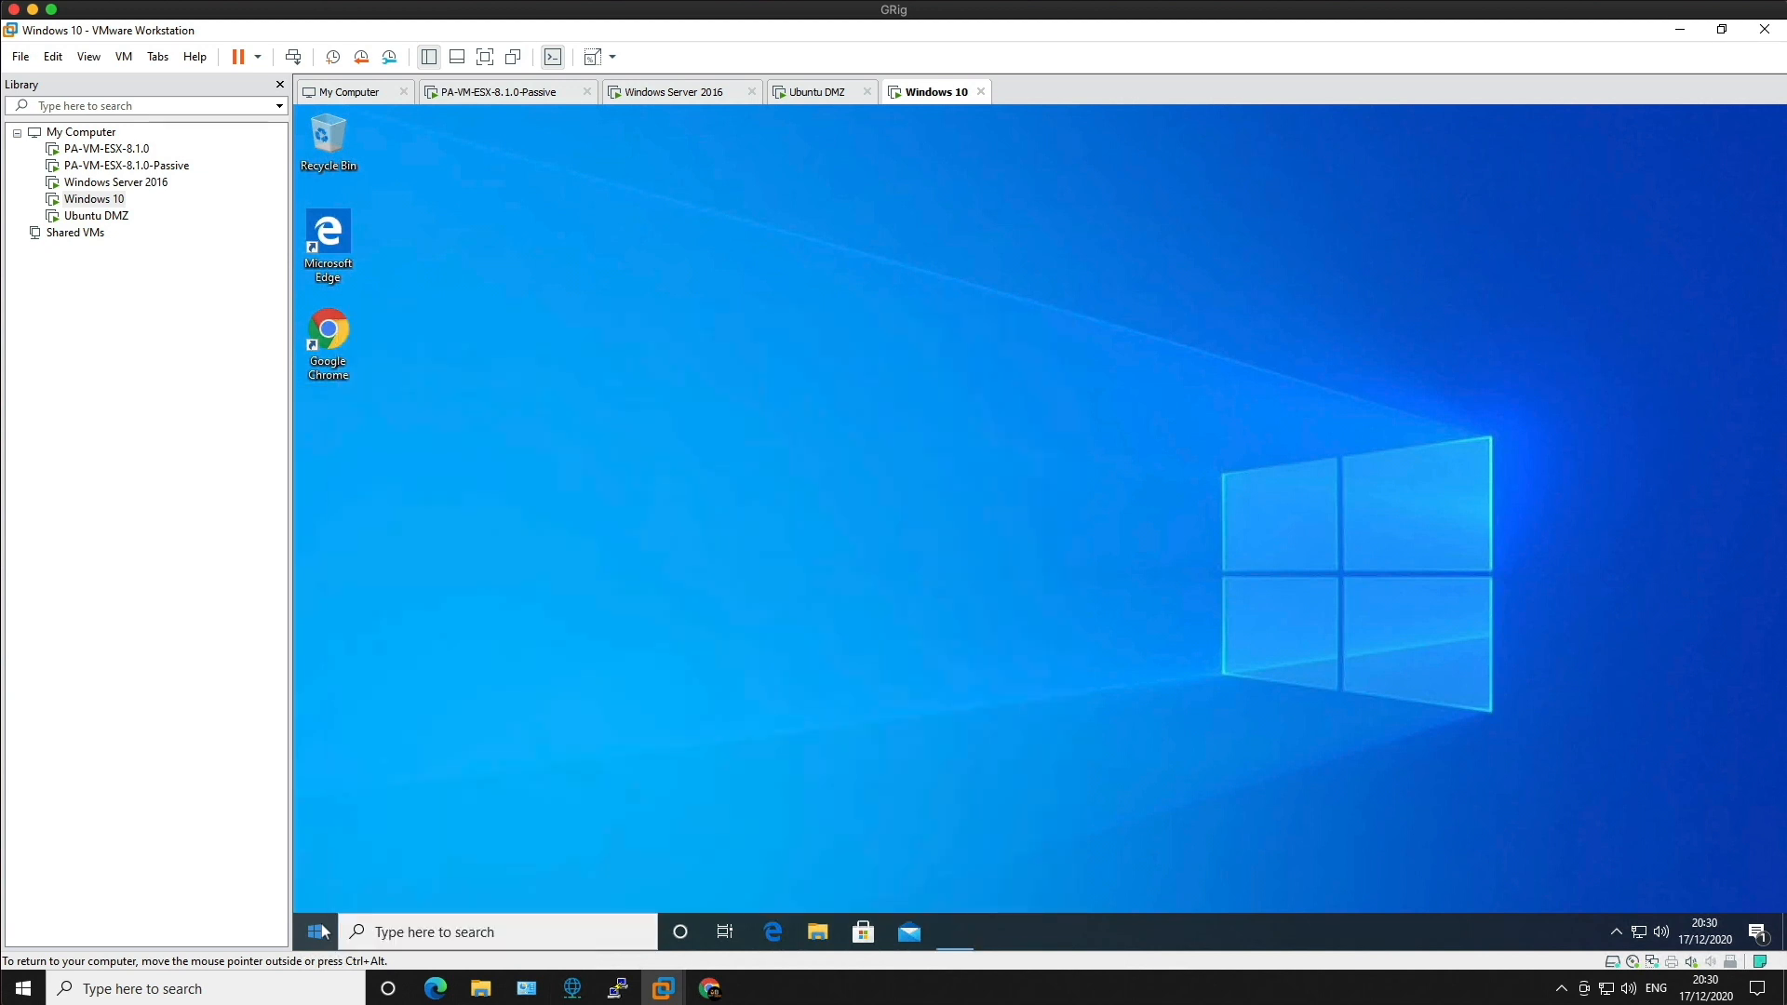
type("pin")
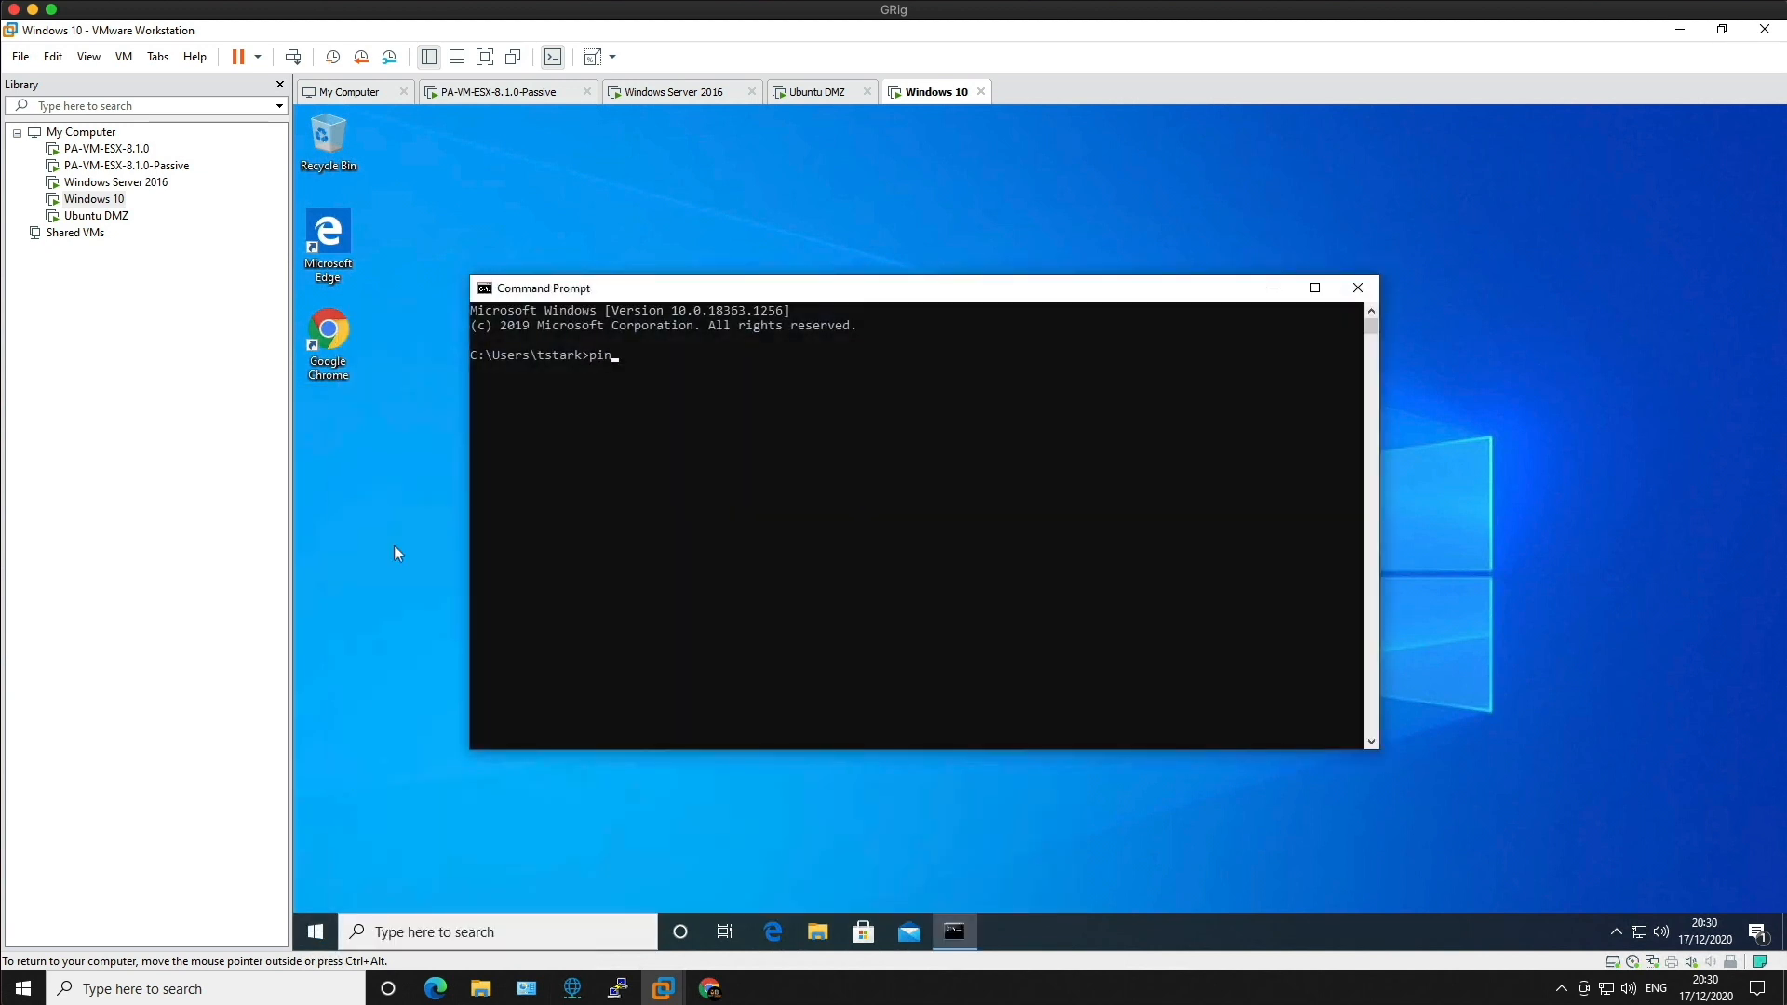
type("g 8.8.8.8 -t")
key("Return")
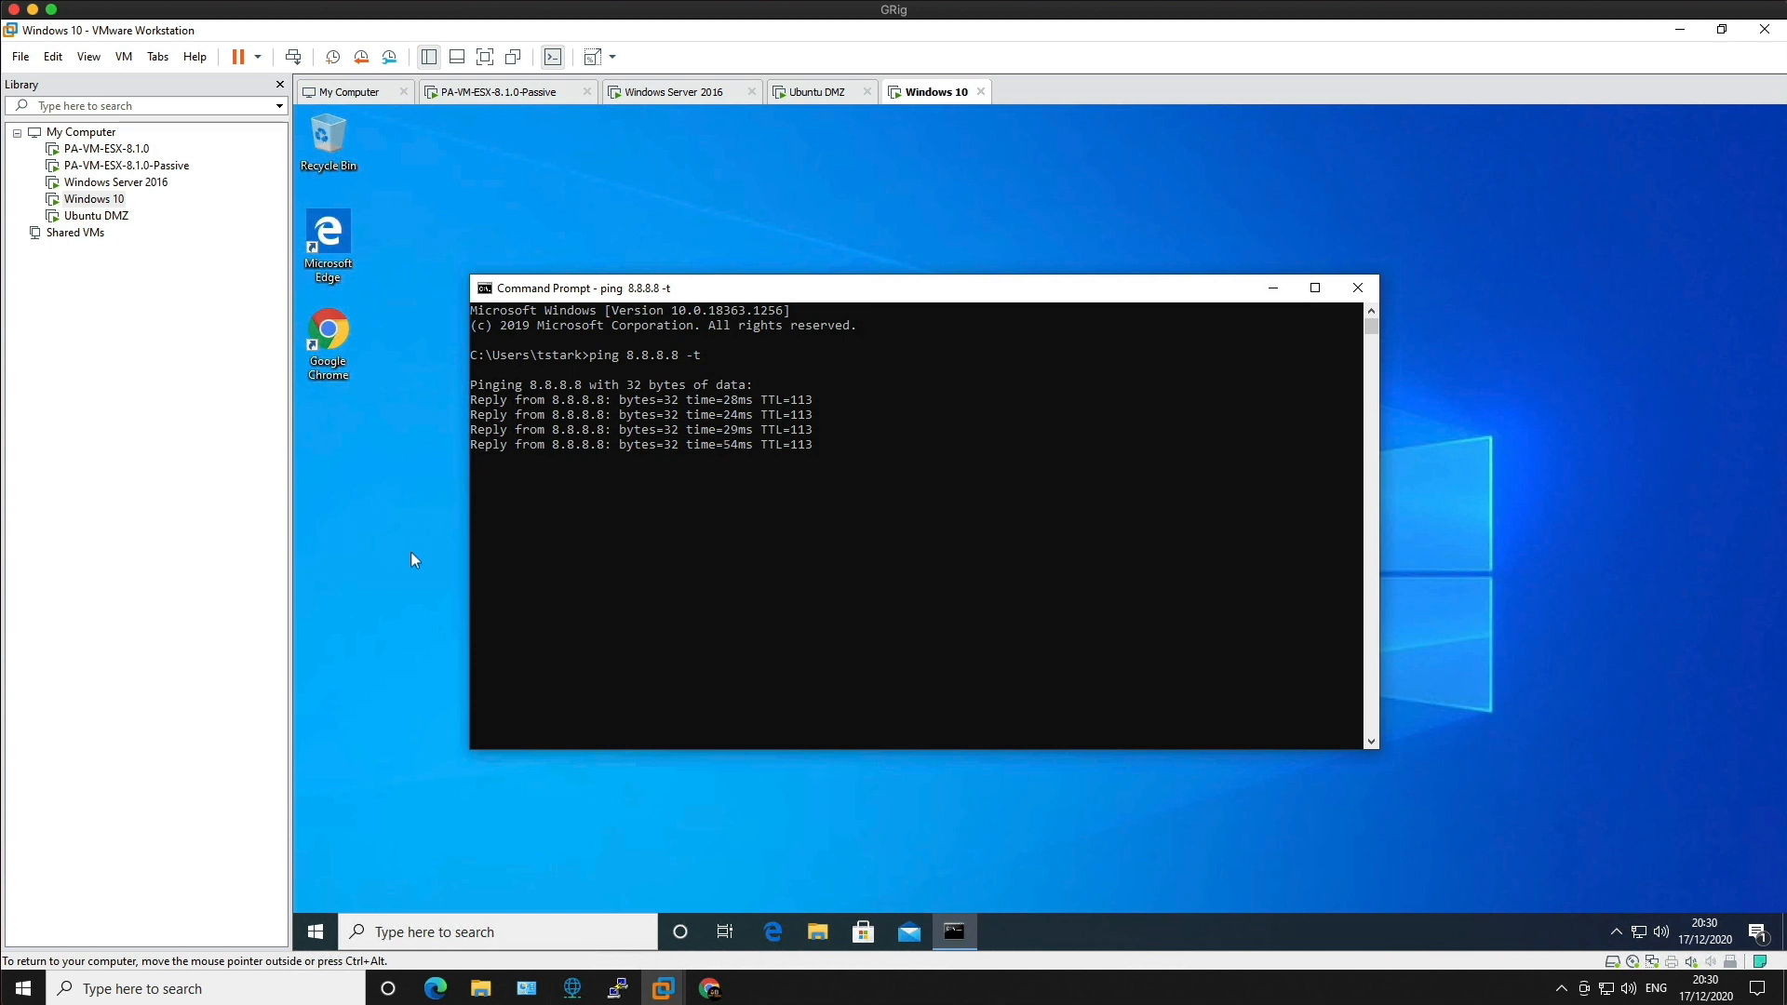
left_click(707, 988)
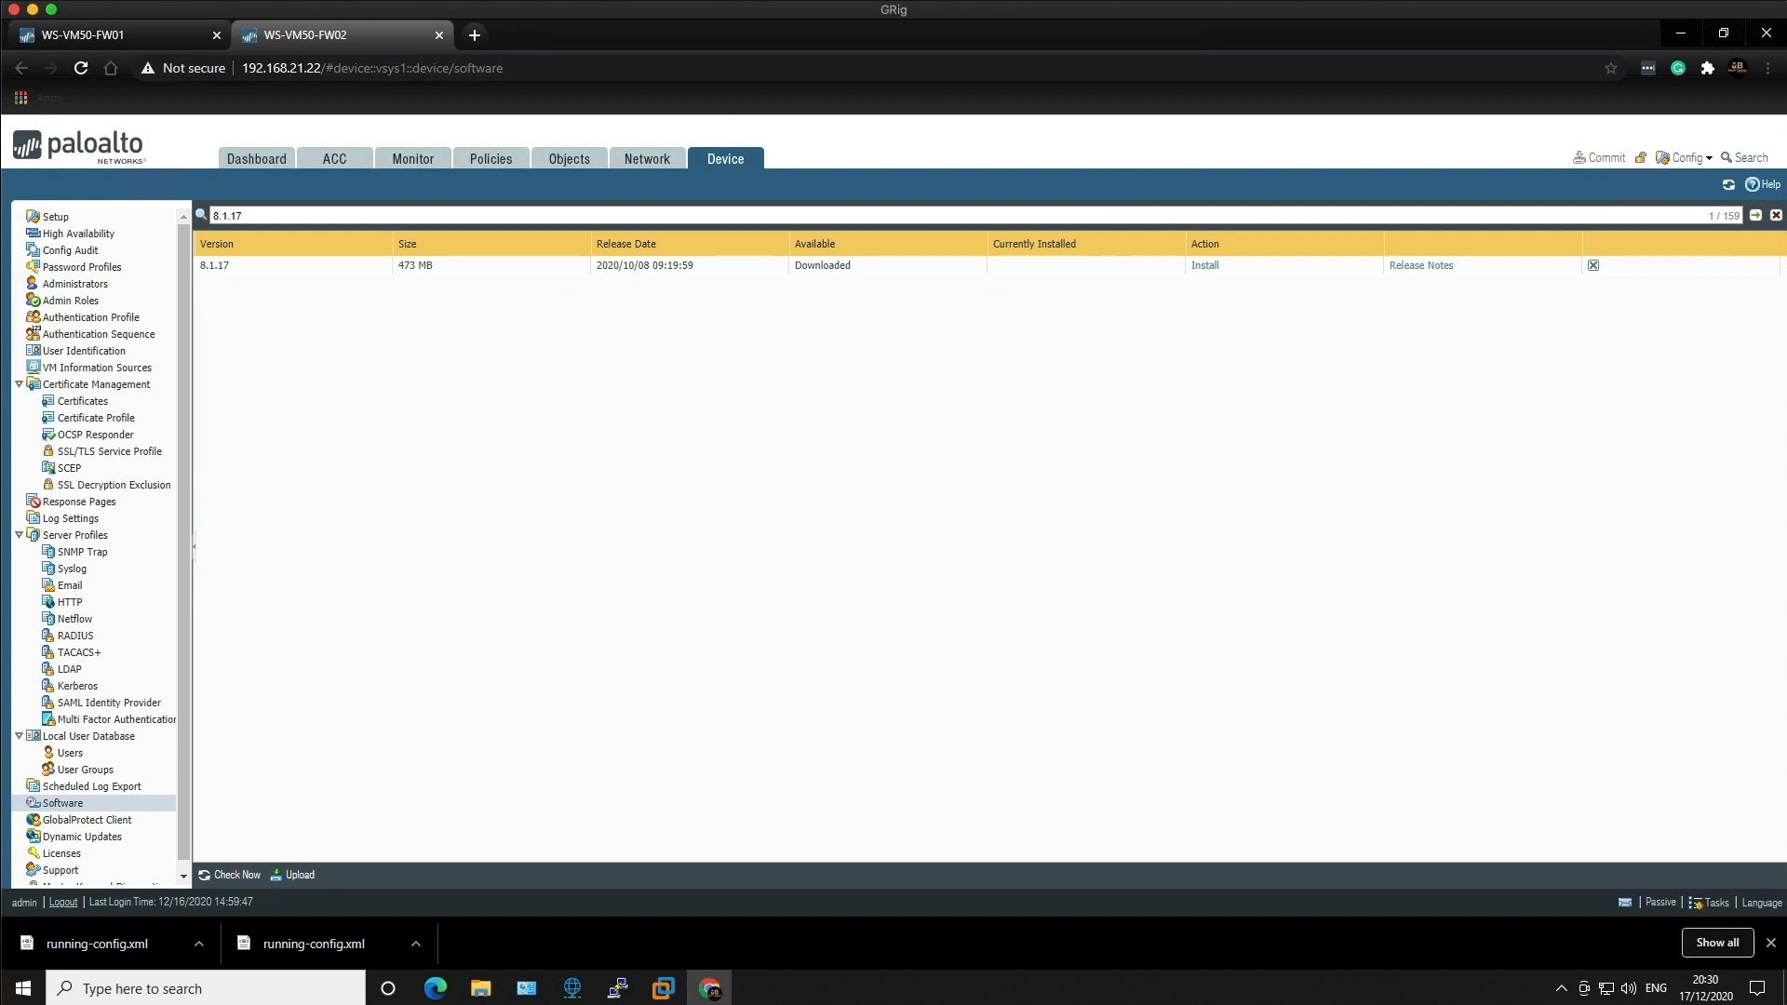
Step: Install PAN-OS 8.1.17 on FW02 and accept the reboot
left_click(1204, 266)
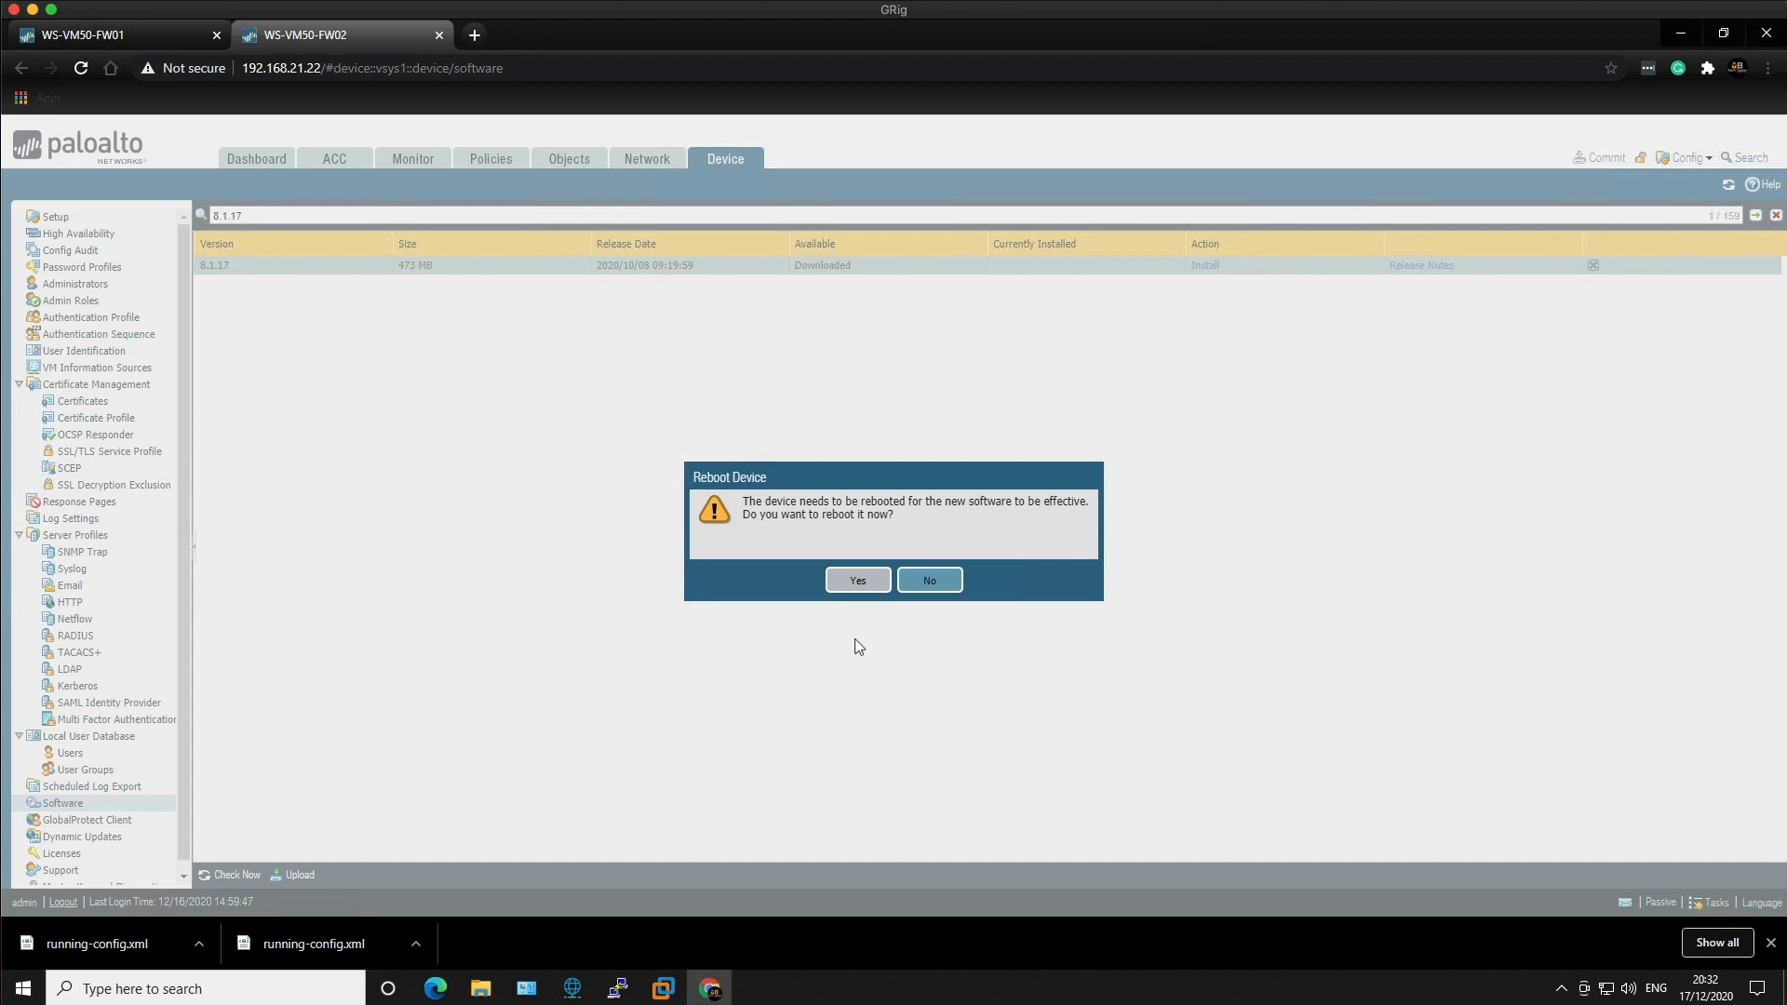
left_click(859, 586)
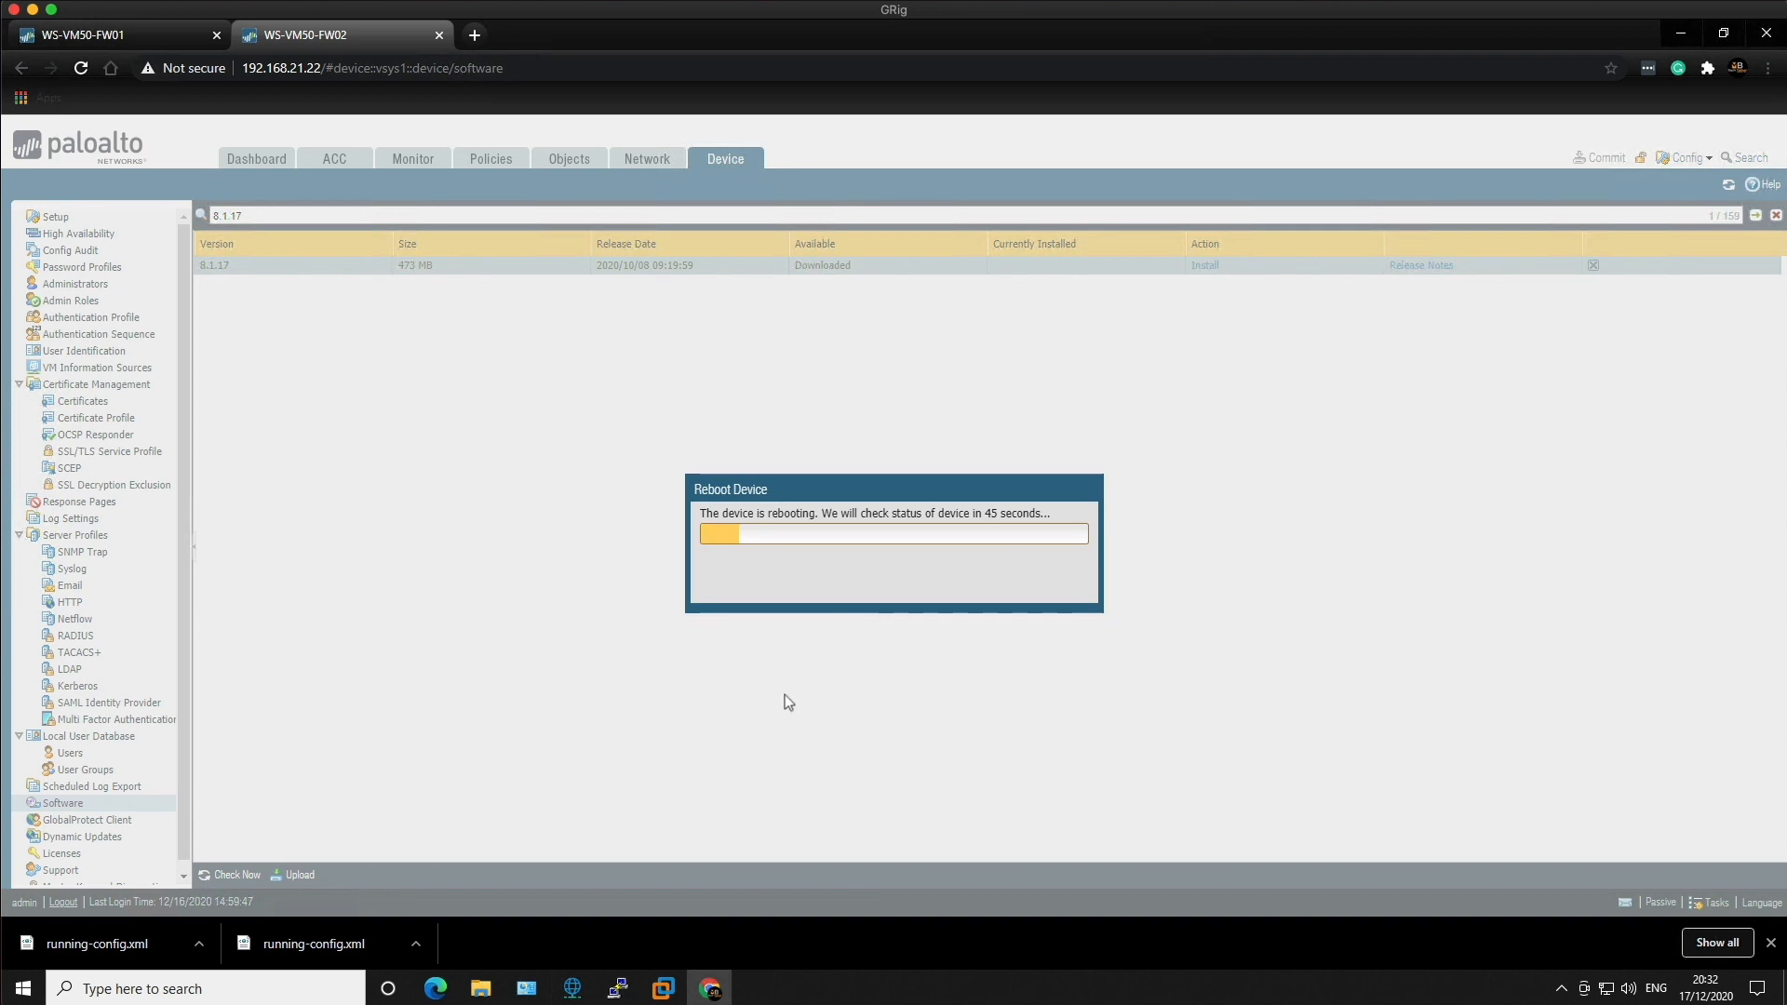
Step: Check that the Windows 10 VM's ping to 8.8.8.8 still gets replies, then return to FW02's web interface
mouse_move(663, 988)
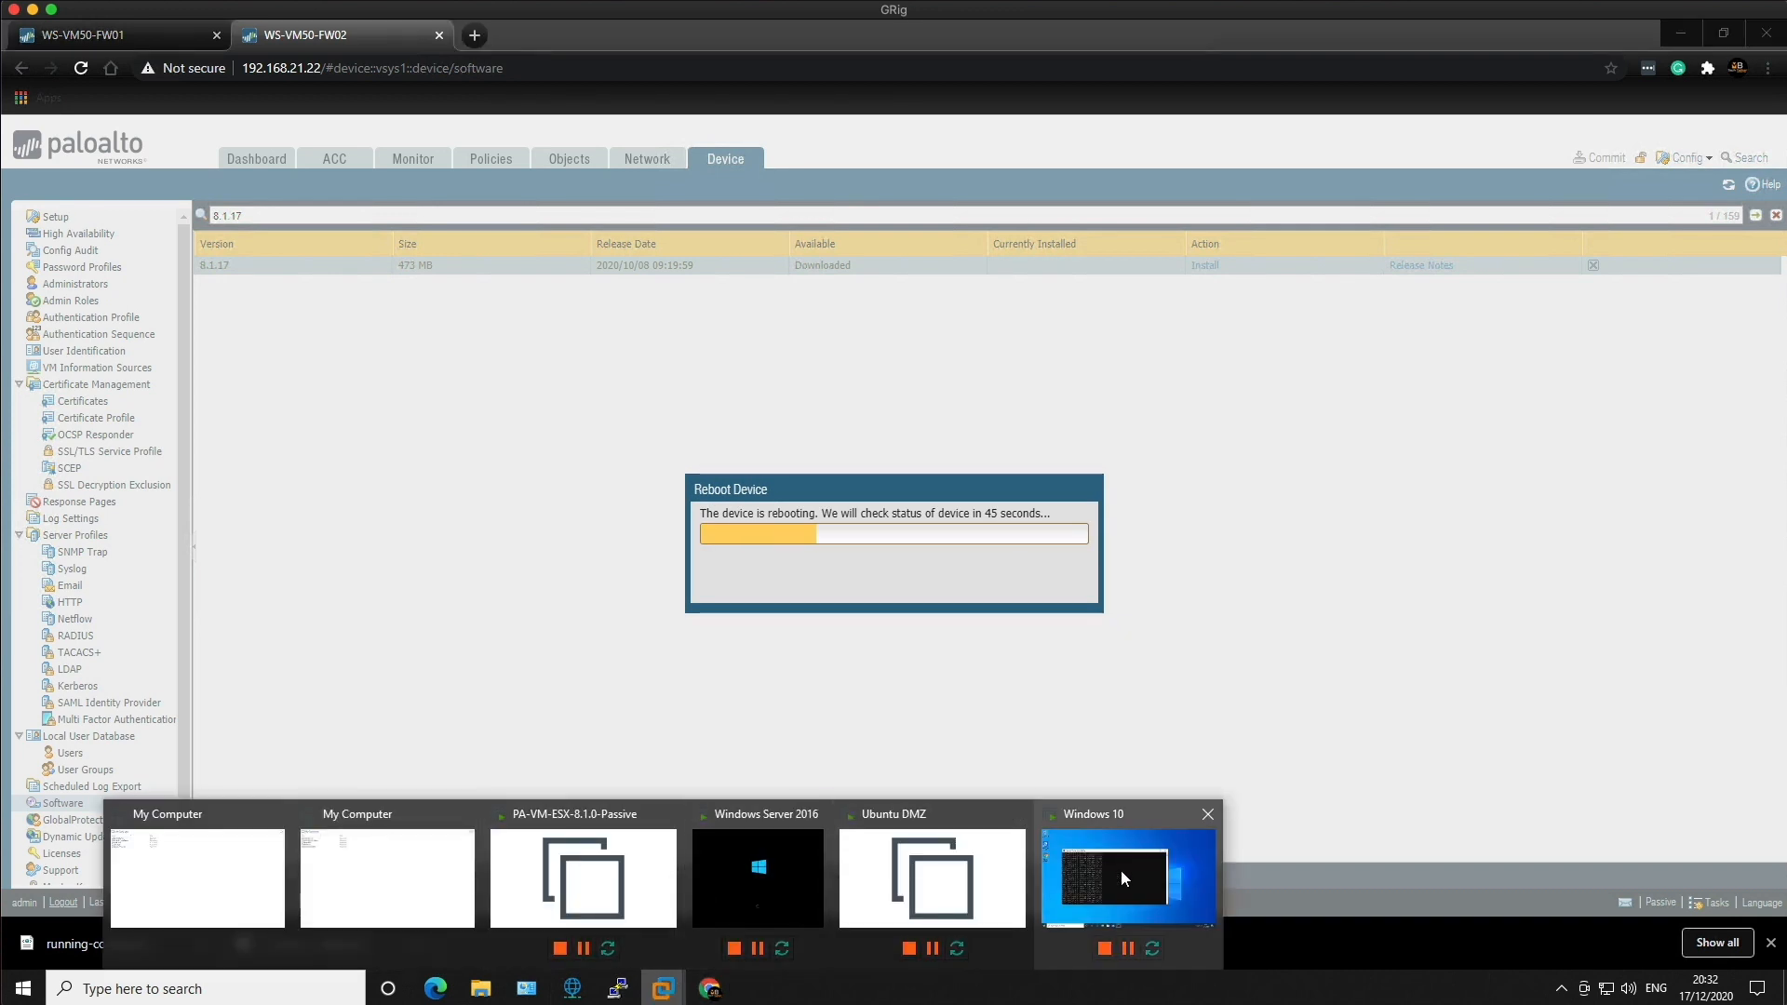
left_click(1122, 871)
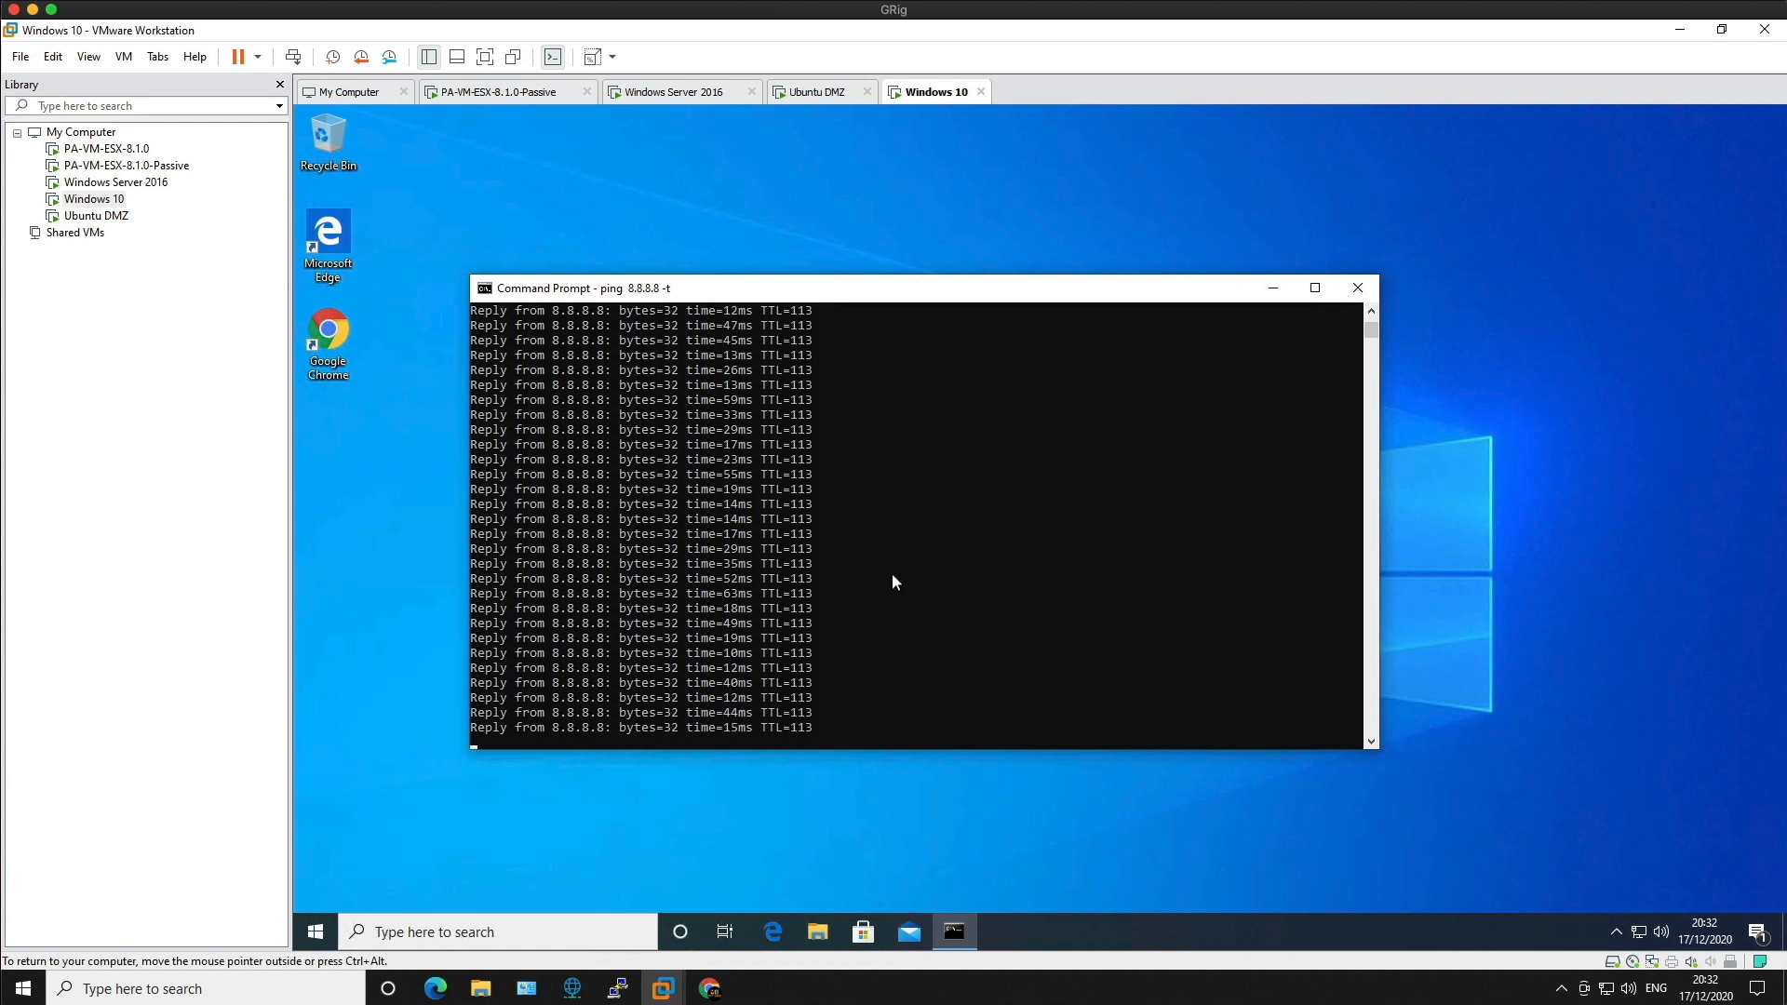
left_click(710, 989)
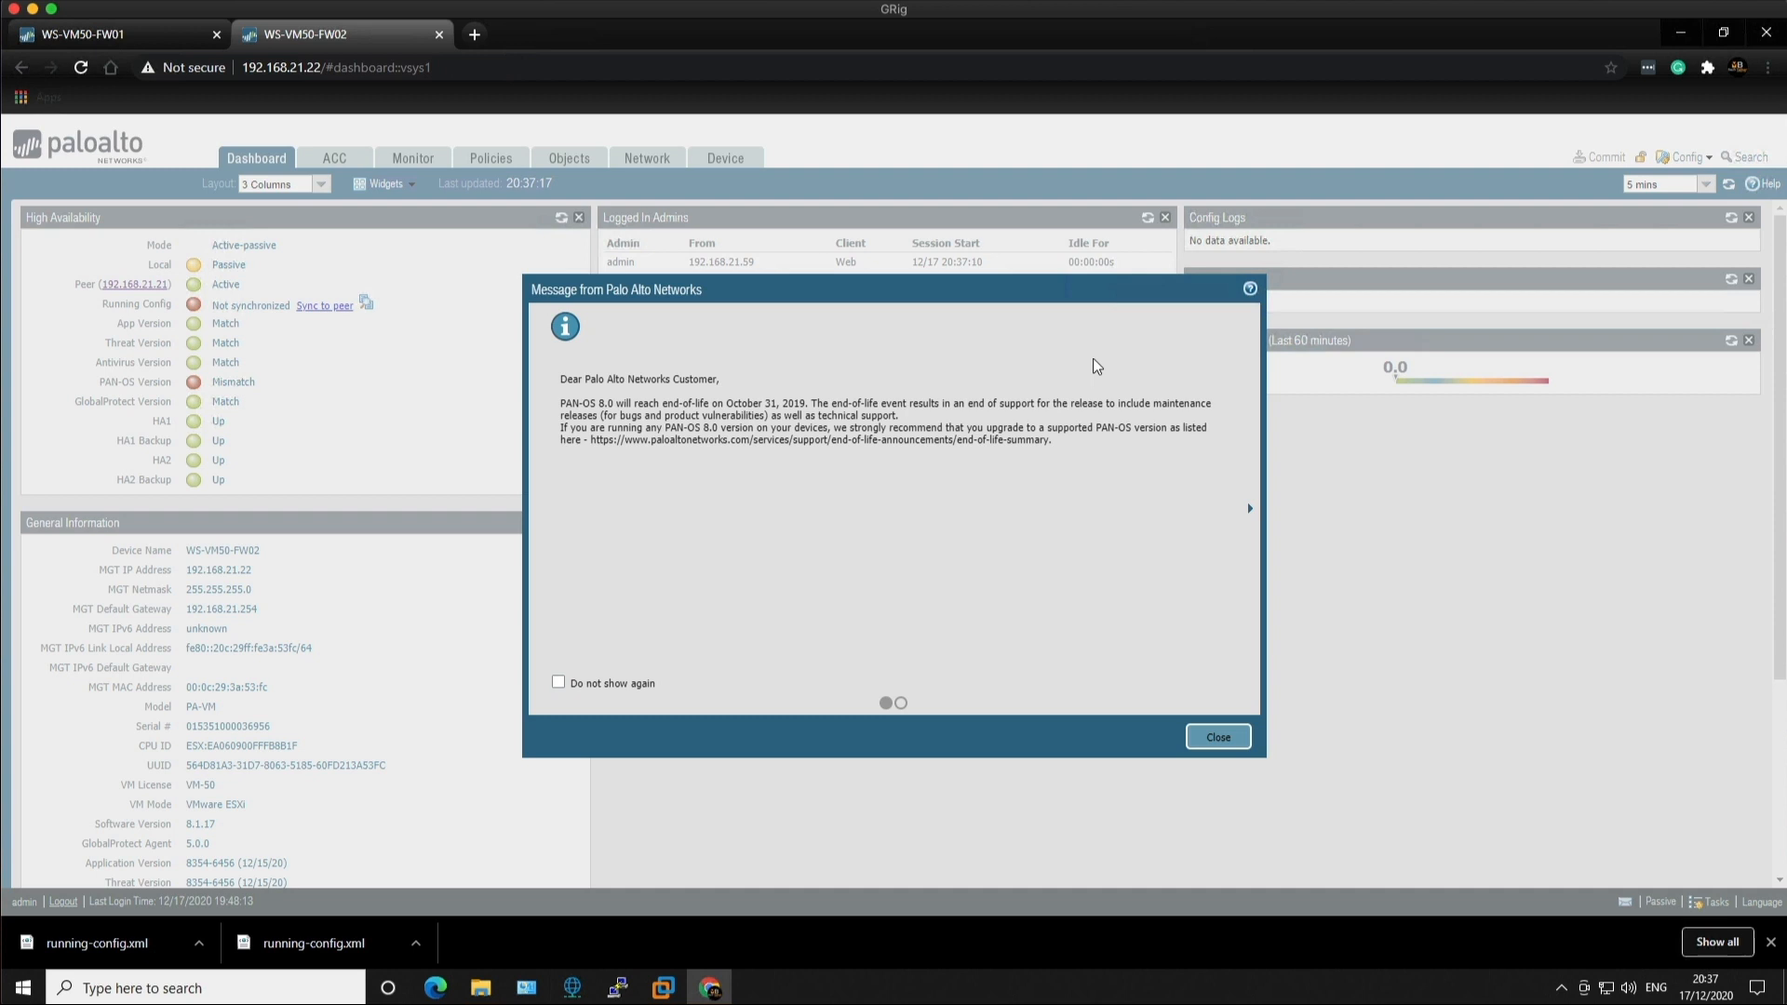
Step: Dismiss the end-of-life notice and highlight FW02's reported software version 8.1.17
left_click(1218, 737)
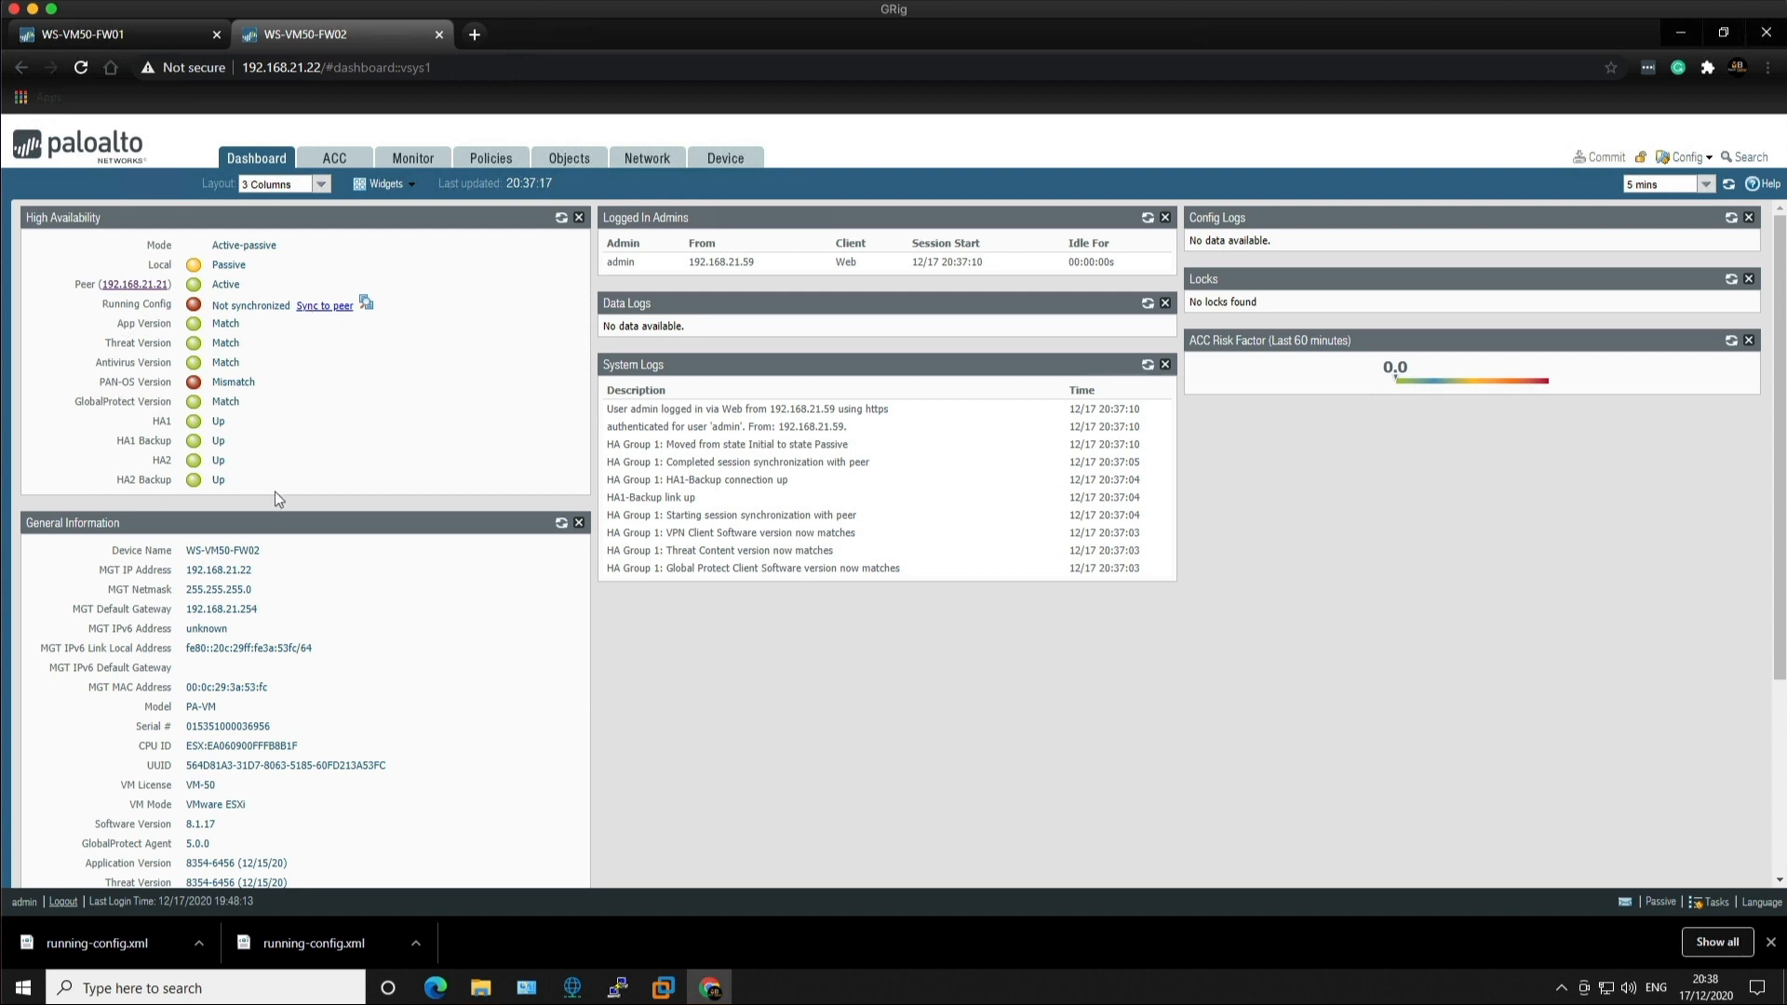
left_click_drag(217, 824, 185, 826)
Step: Suspend FW01 as the local device from its HA Operational Commands
left_click(104, 40)
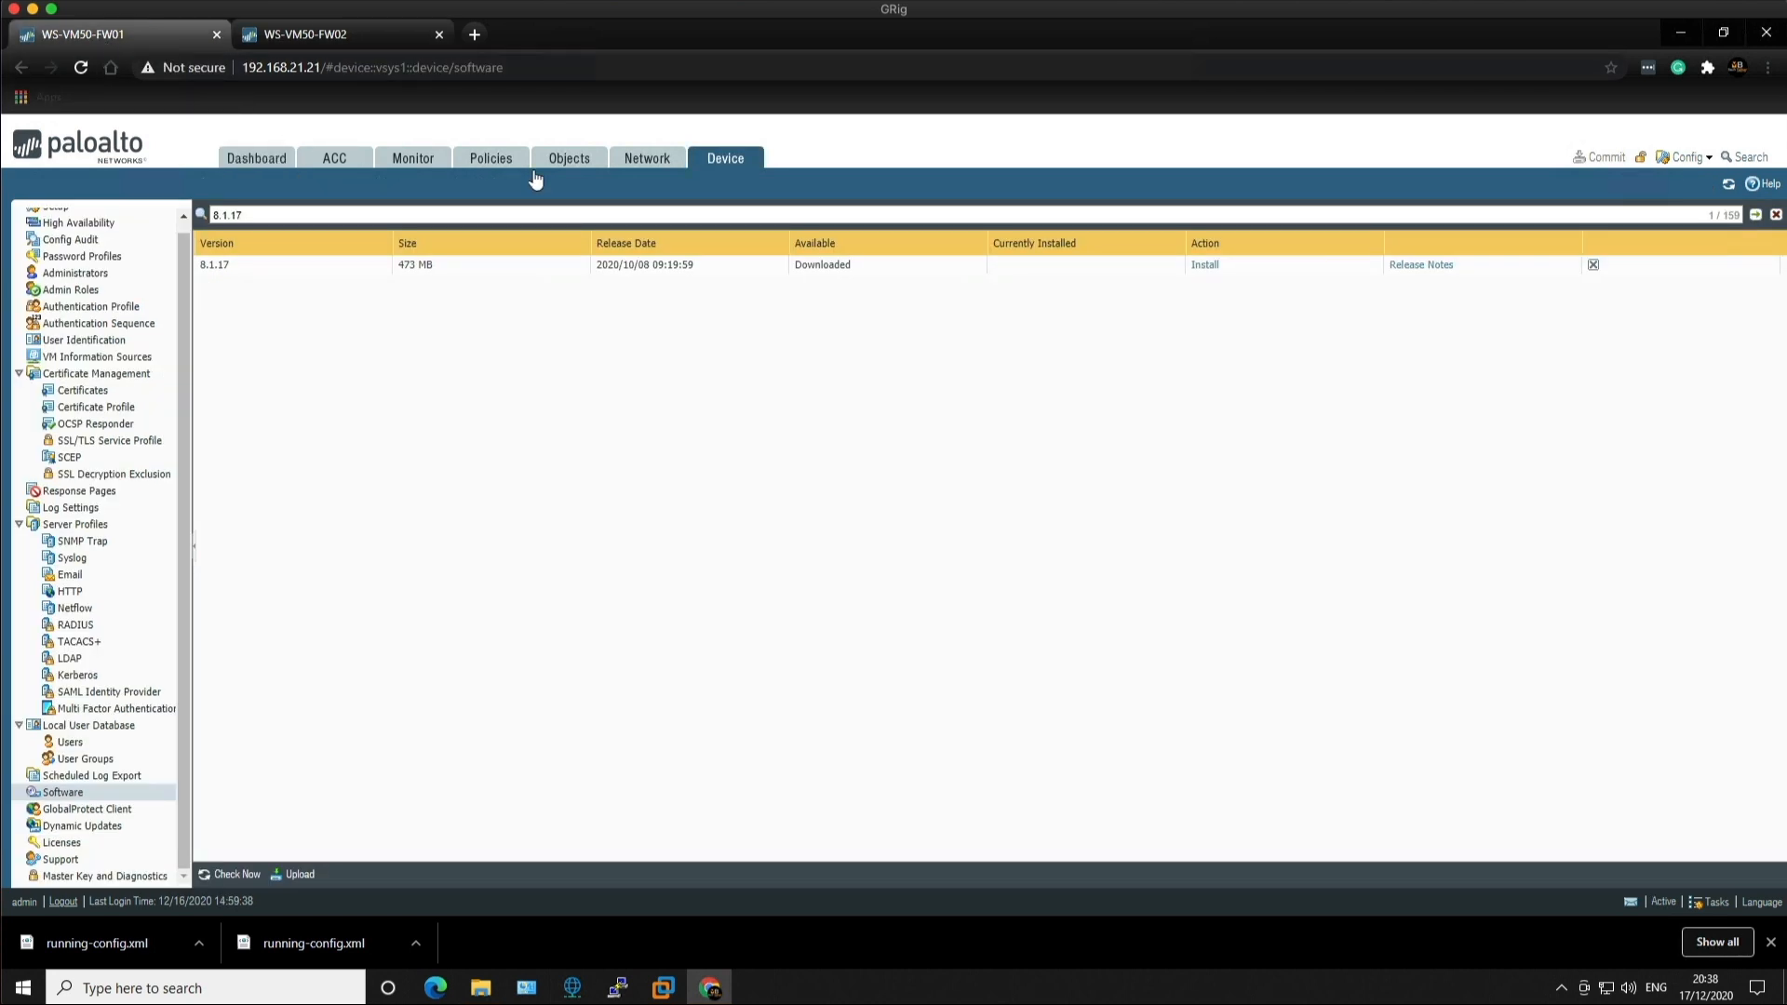
scroll(184, 344, "up", 2)
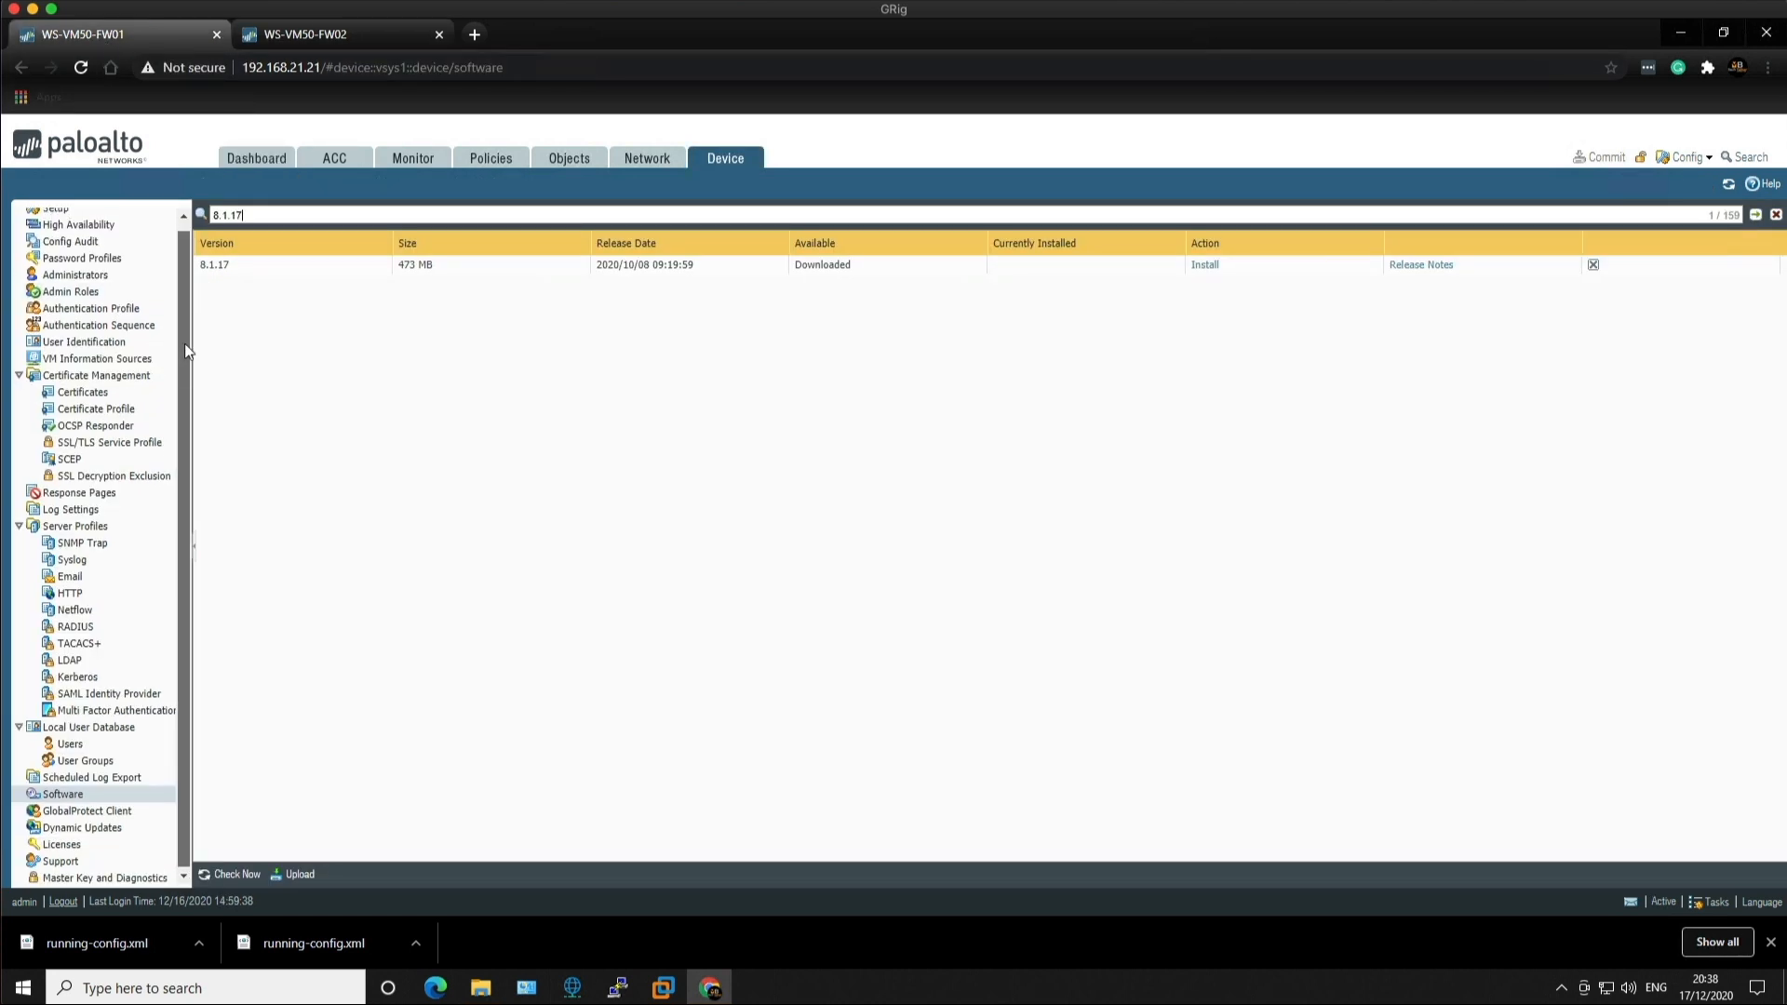
left_click(81, 237)
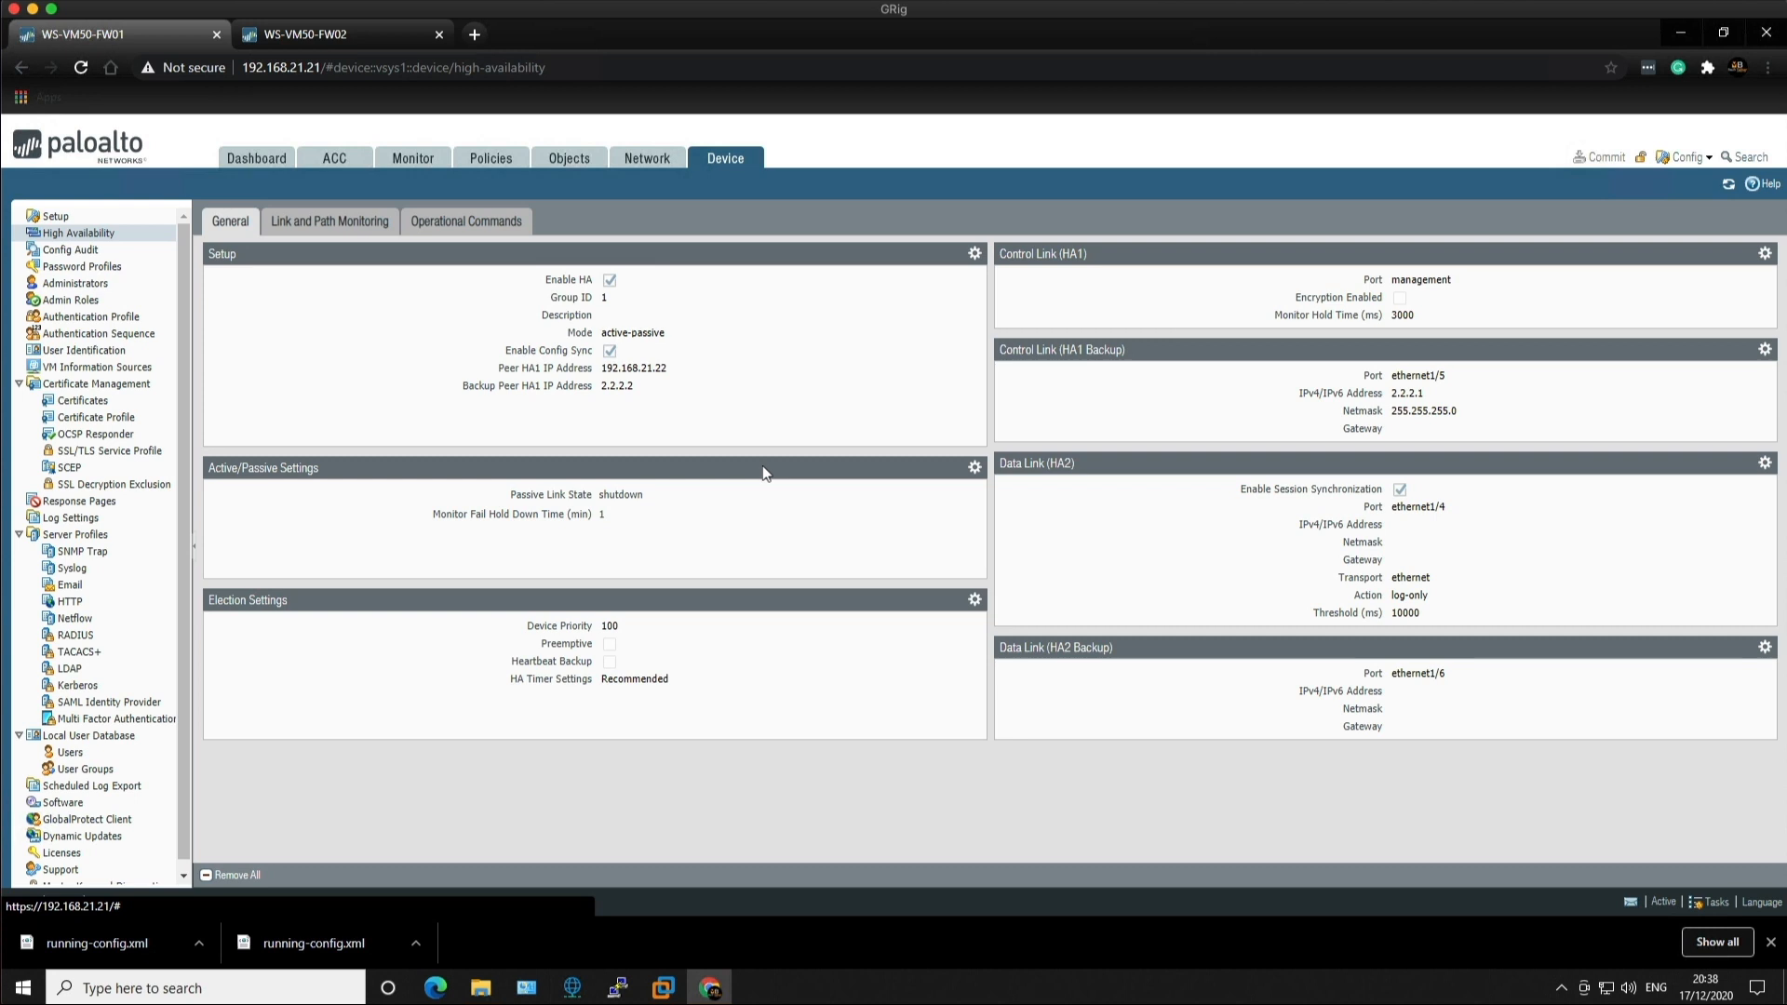
left_click(488, 230)
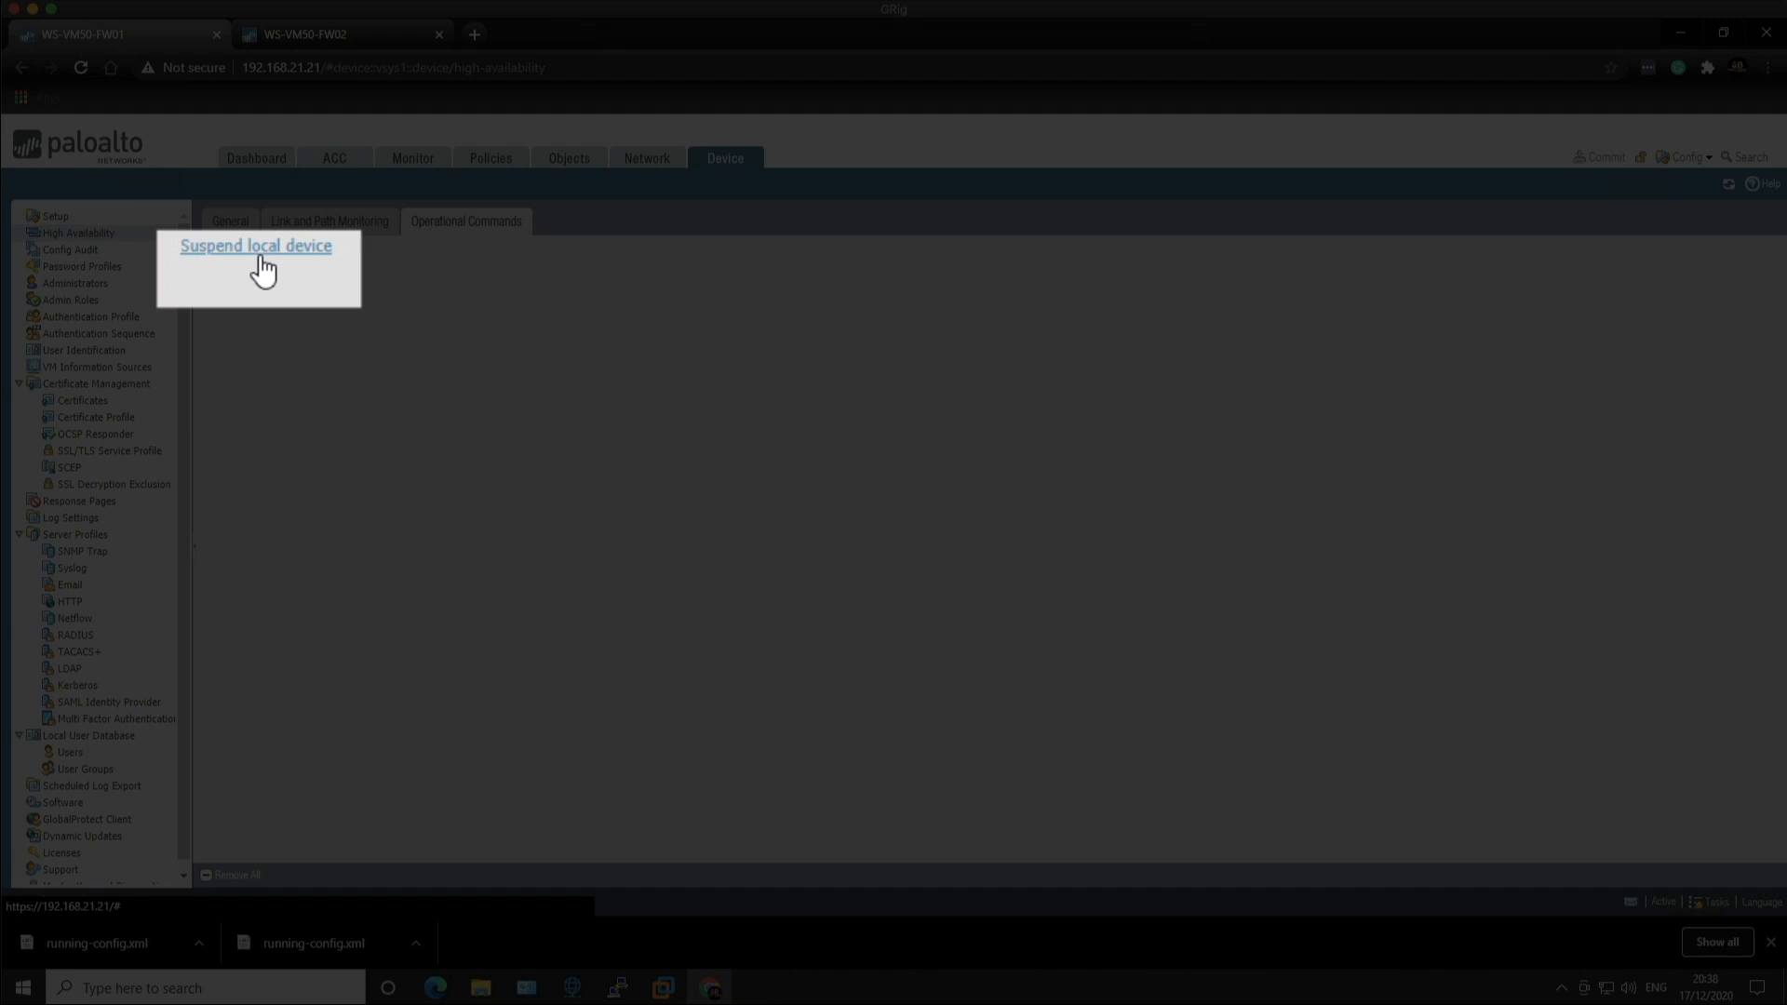
left_click(258, 256)
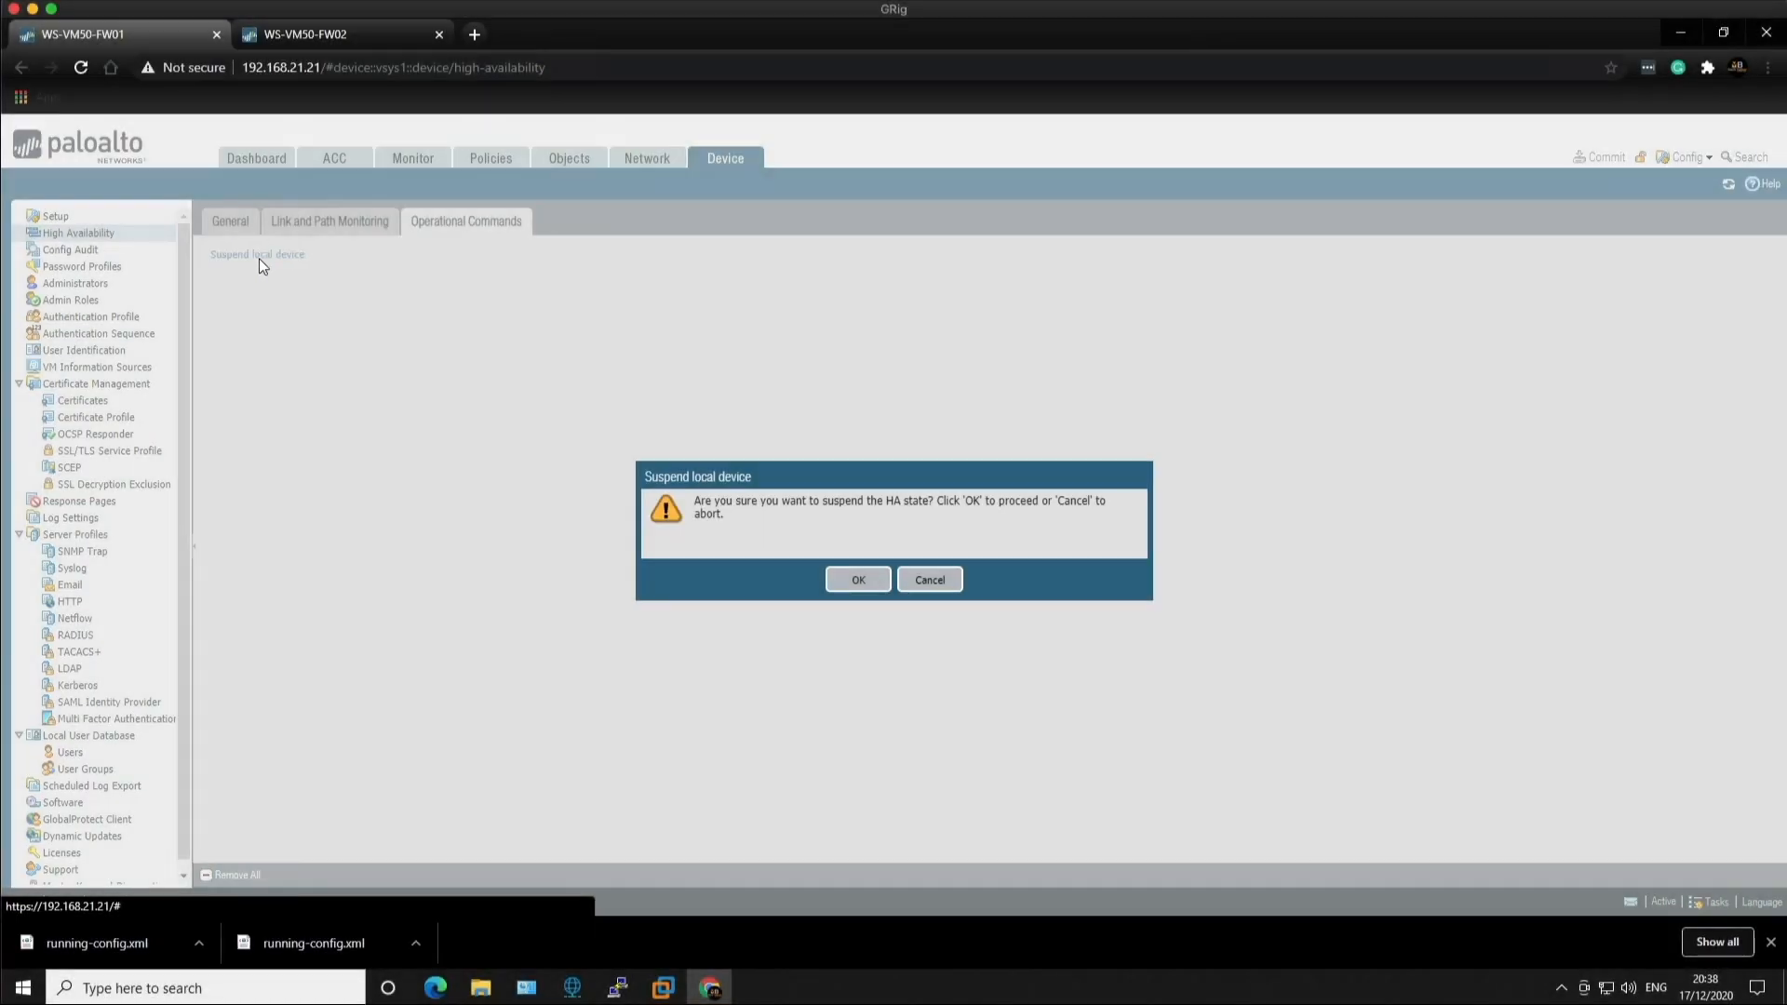
left_click(856, 582)
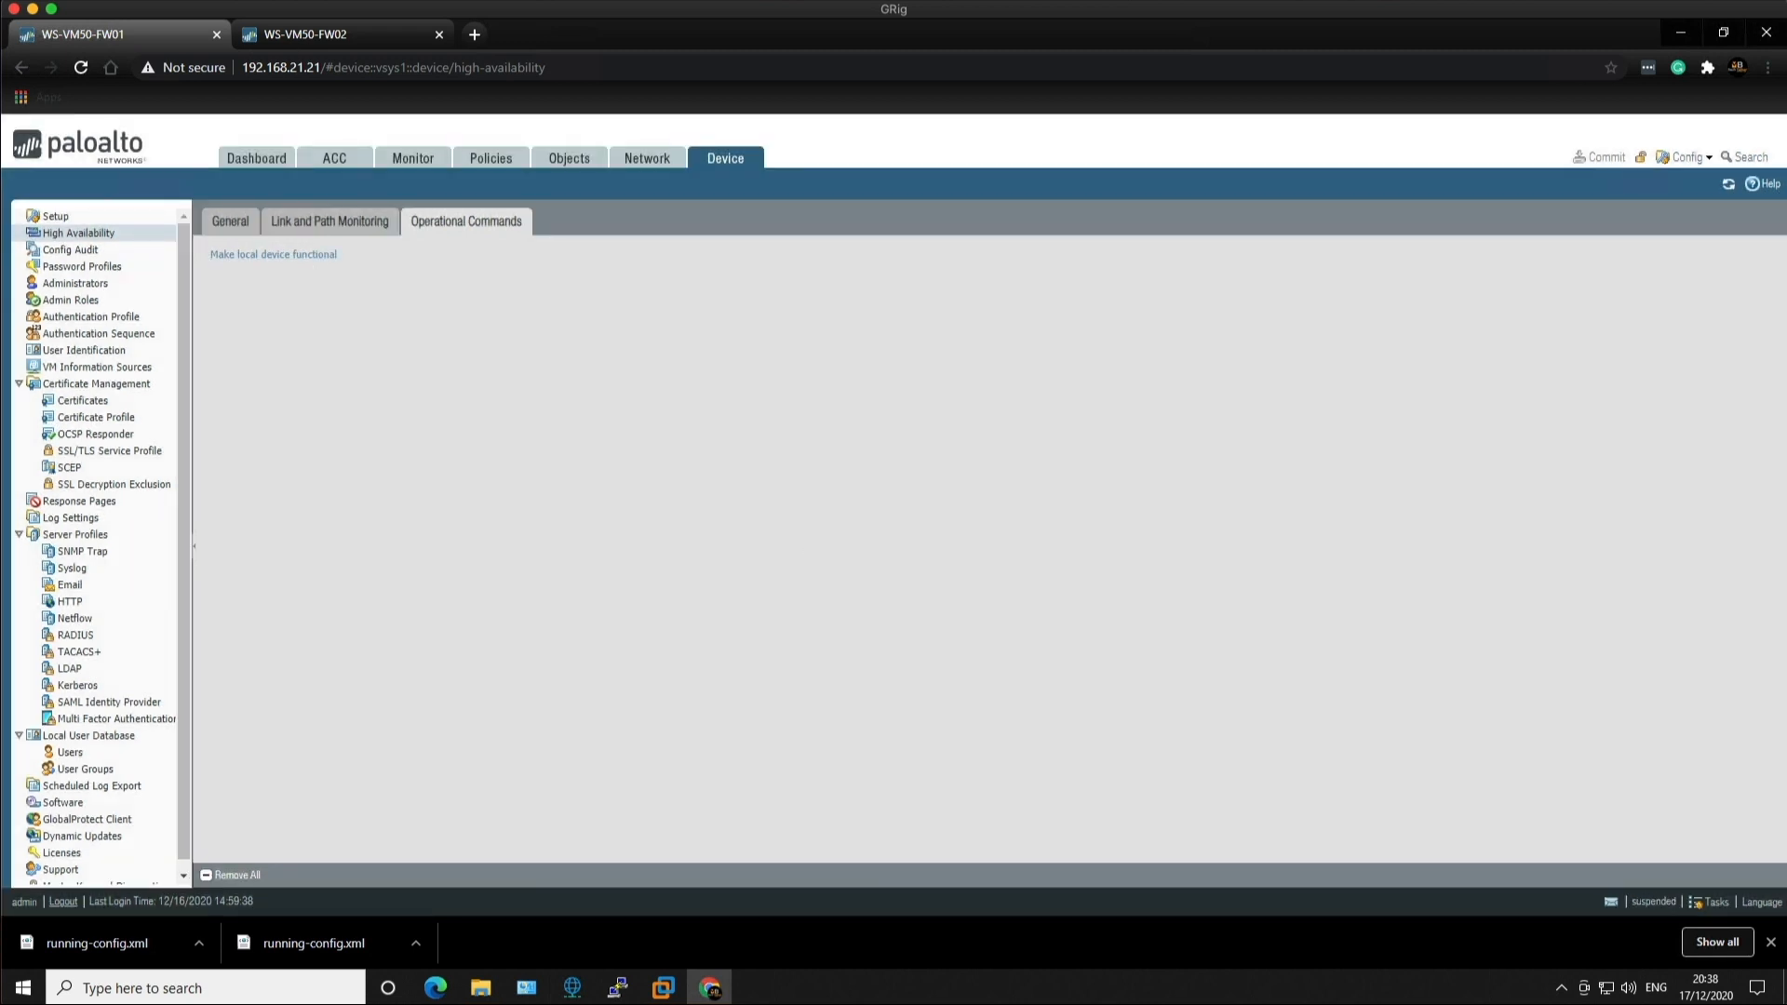
Step: Refresh FW02's dashboard to verify the failover, then go back to FW01's HA operational commands
left_click(277, 39)
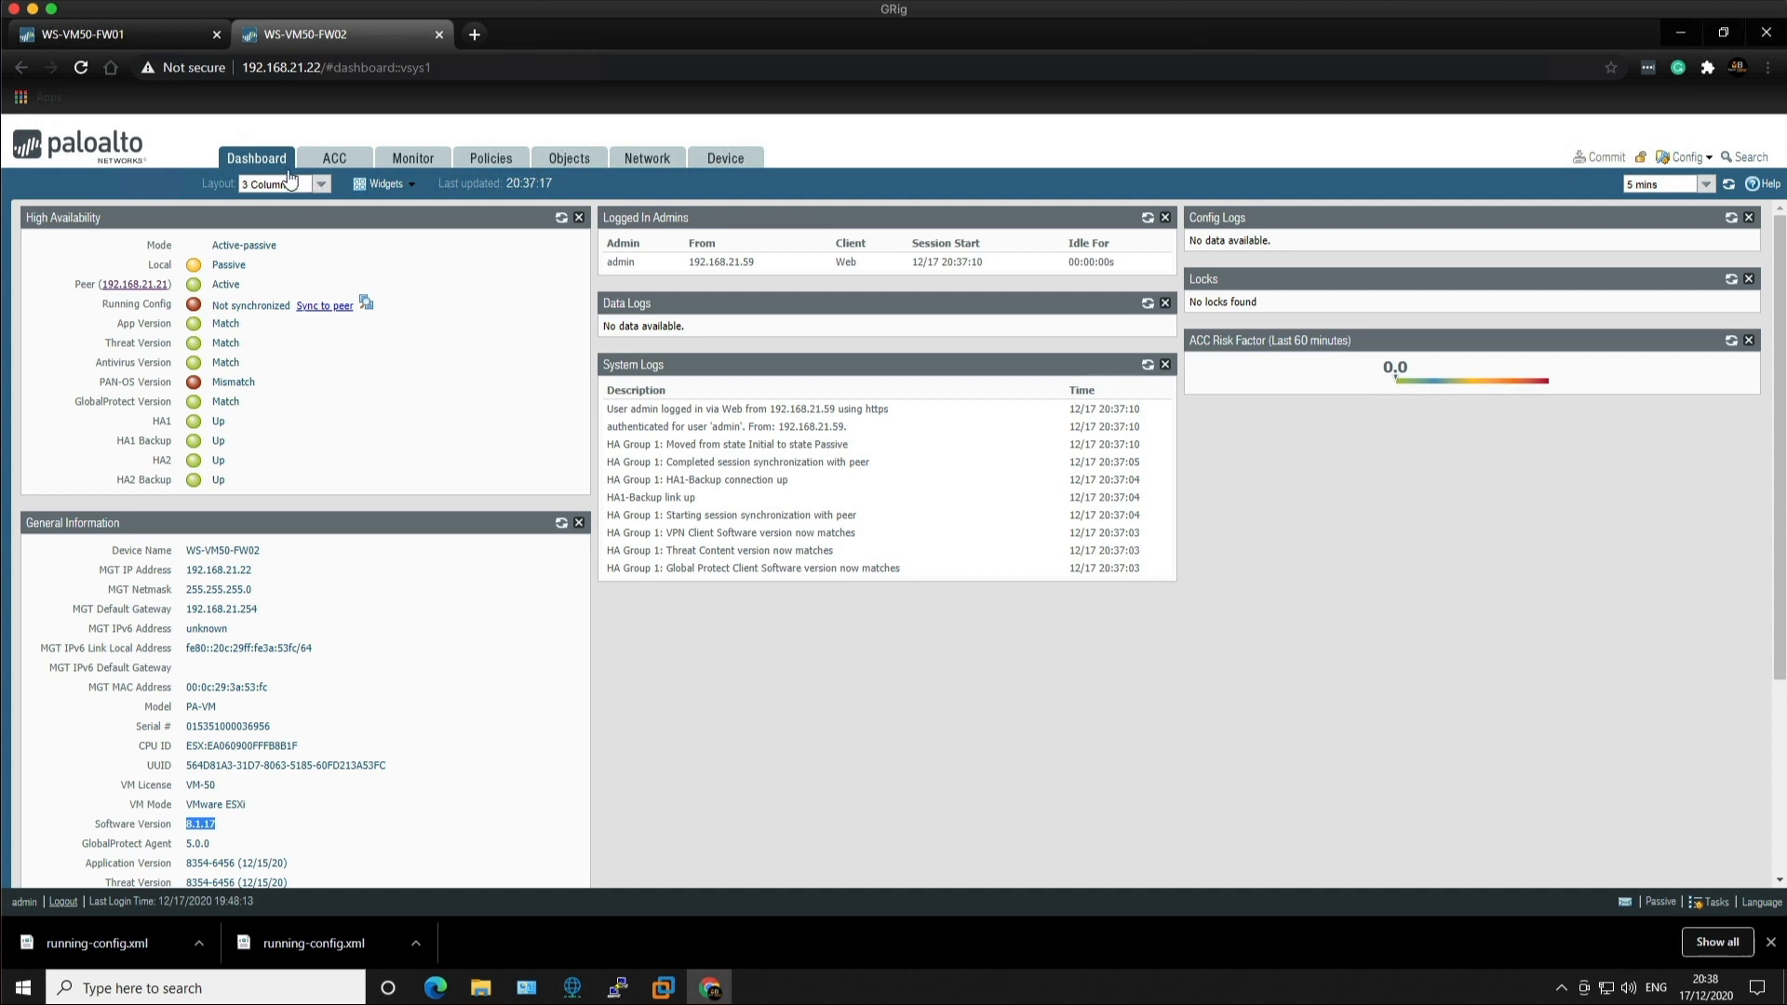
left_click(1727, 190)
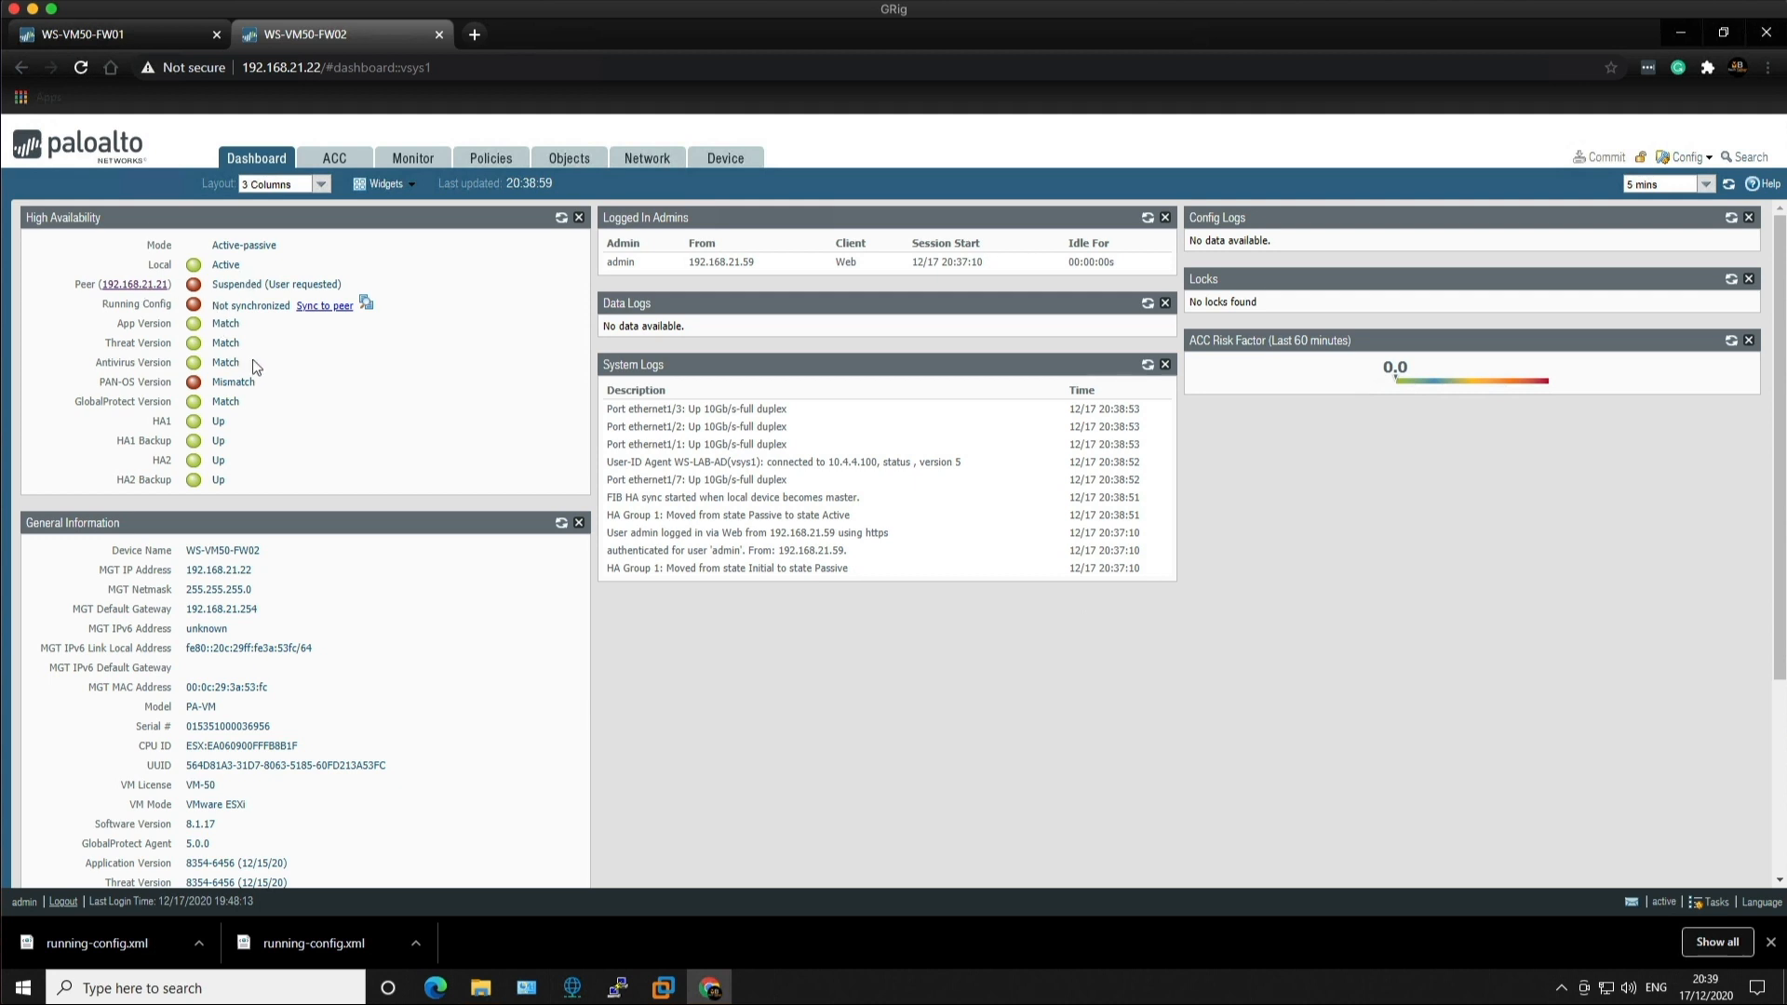
left_click(125, 39)
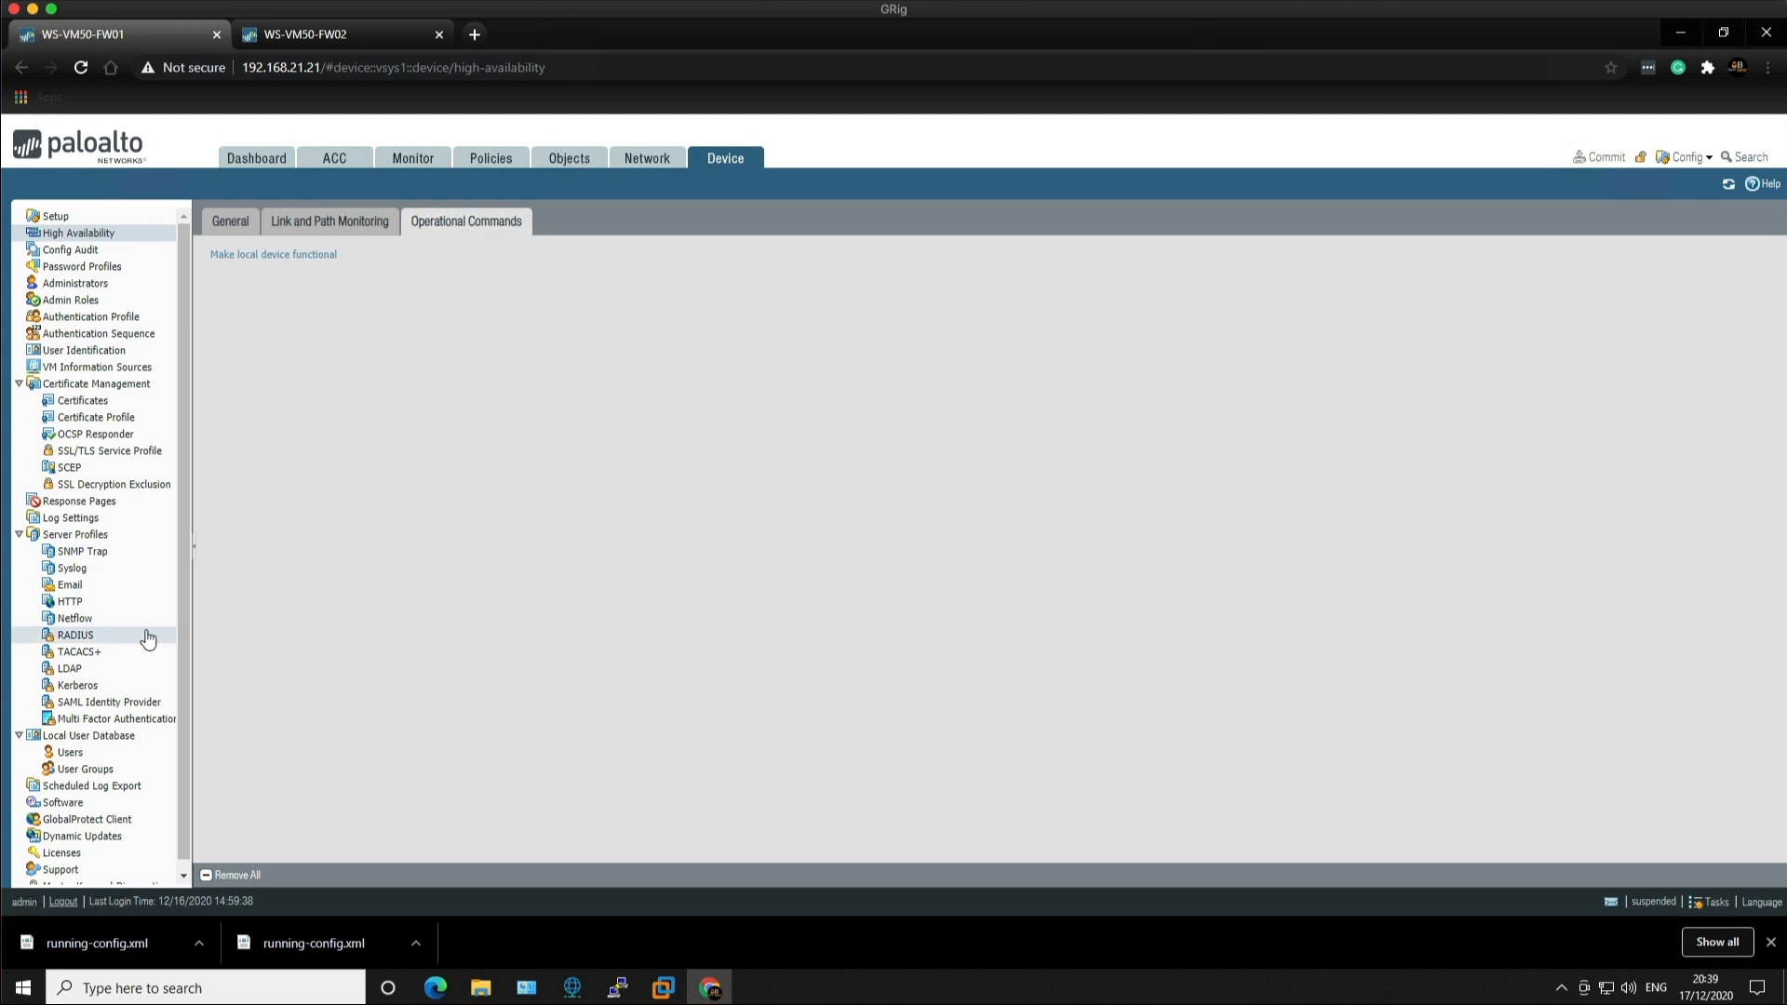
Step: Start installing version 8.1.17 on FW01 from Device > Software, then bring up the Windows 10 VM's ping
left_click(83, 806)
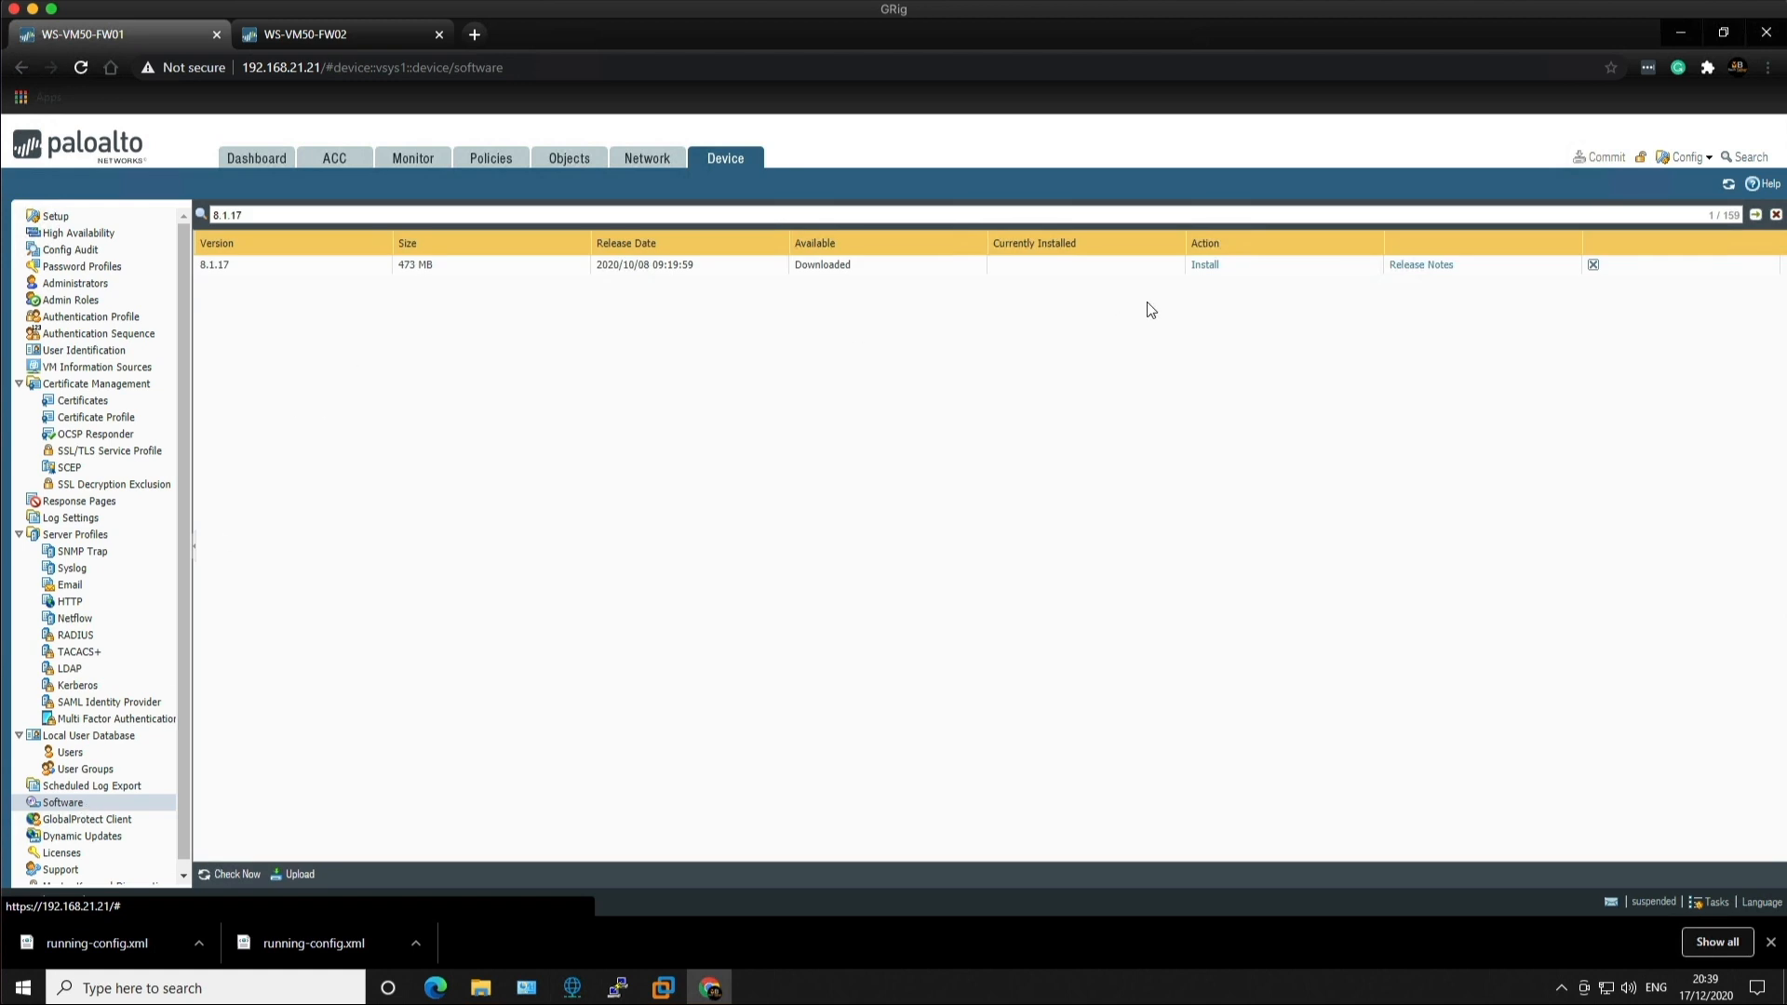
left_click(1202, 268)
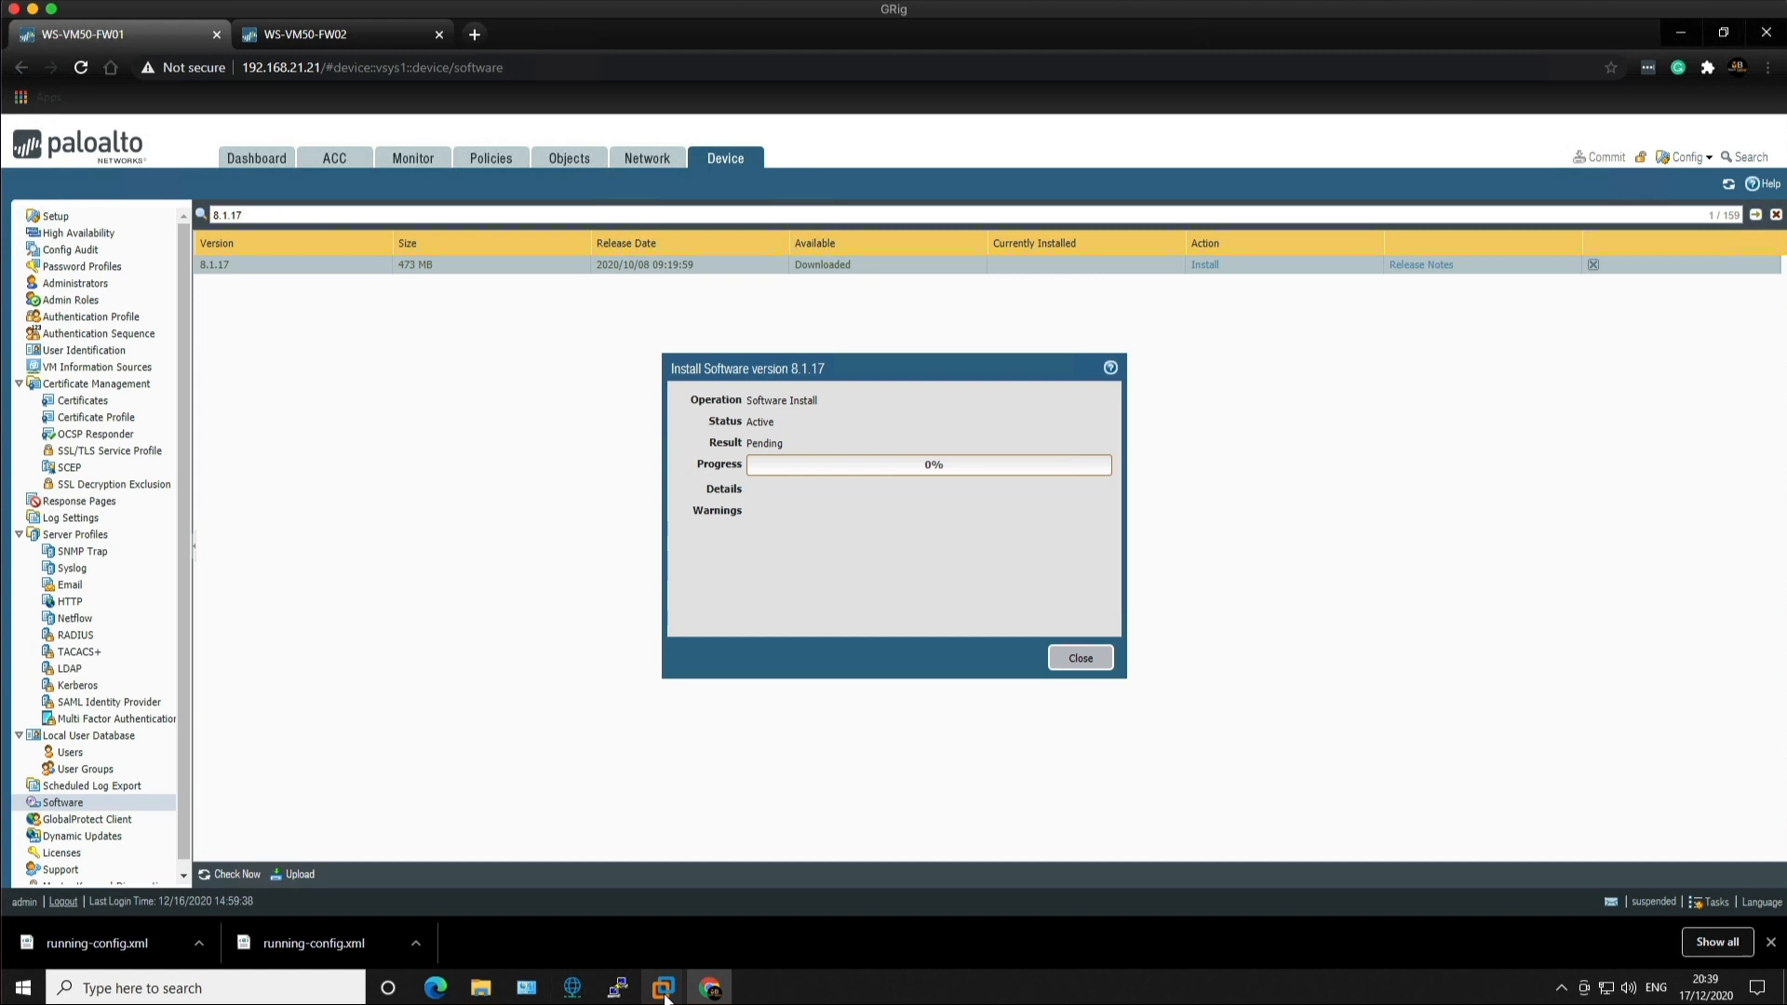
mouse_move(662, 986)
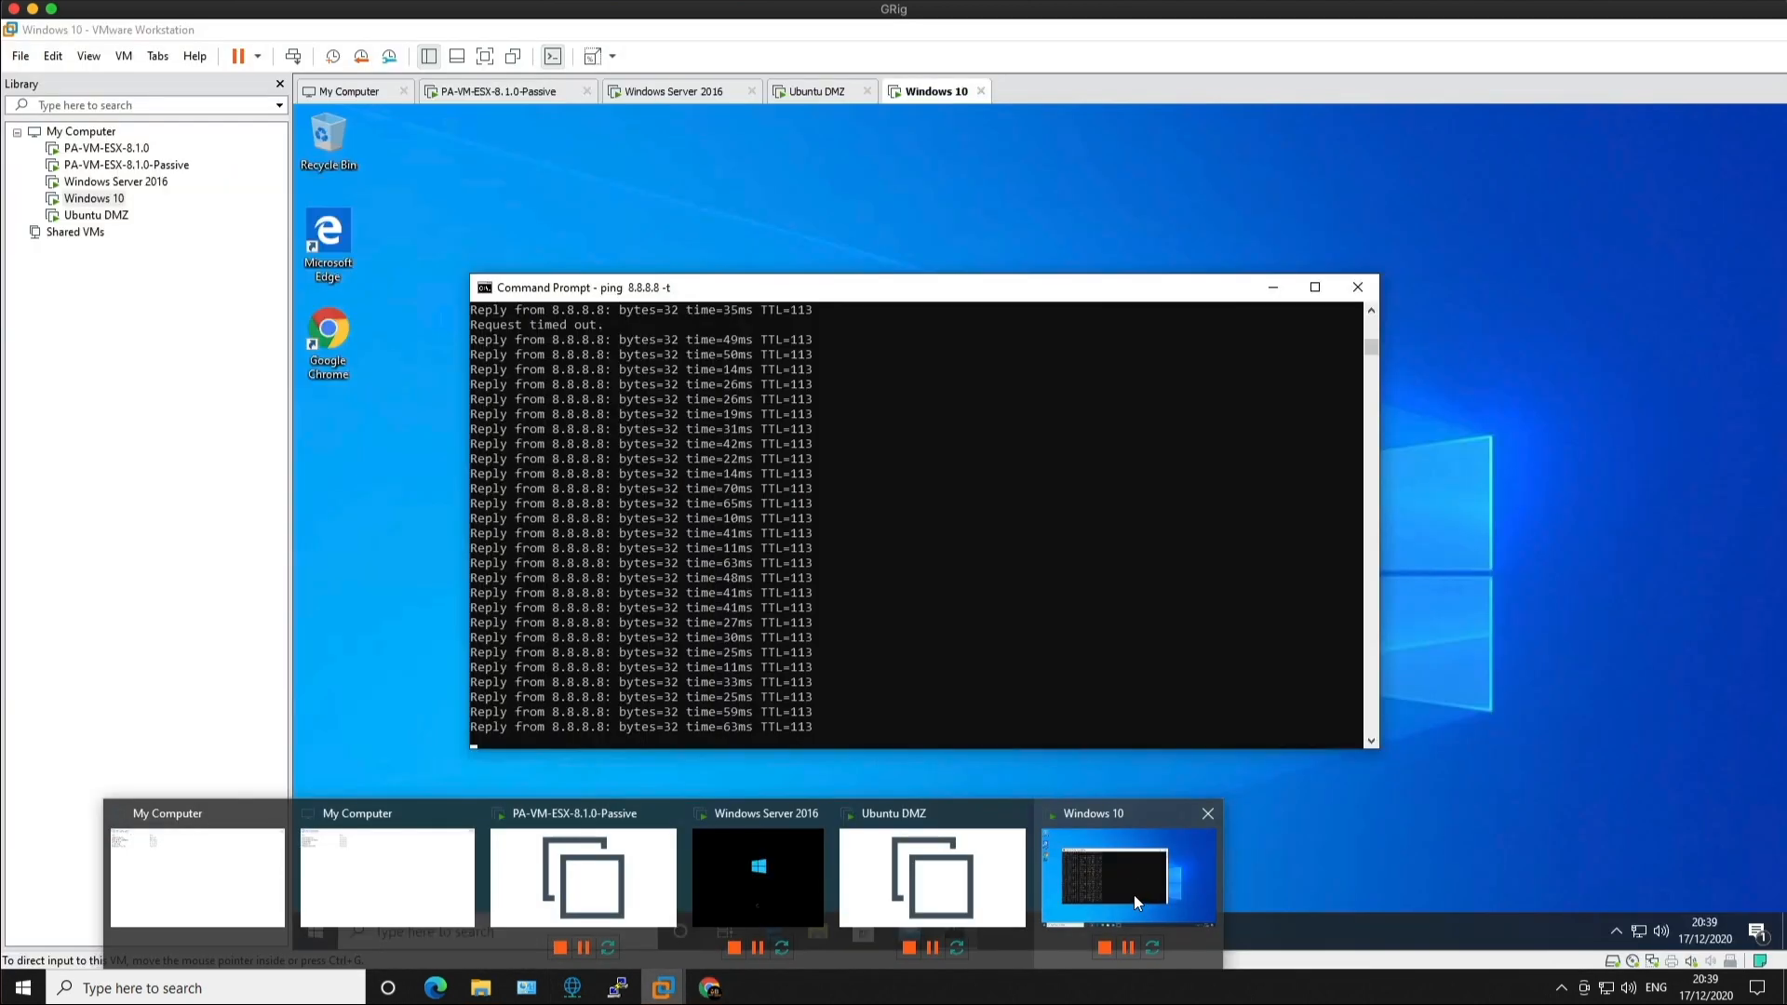
left_click(1133, 895)
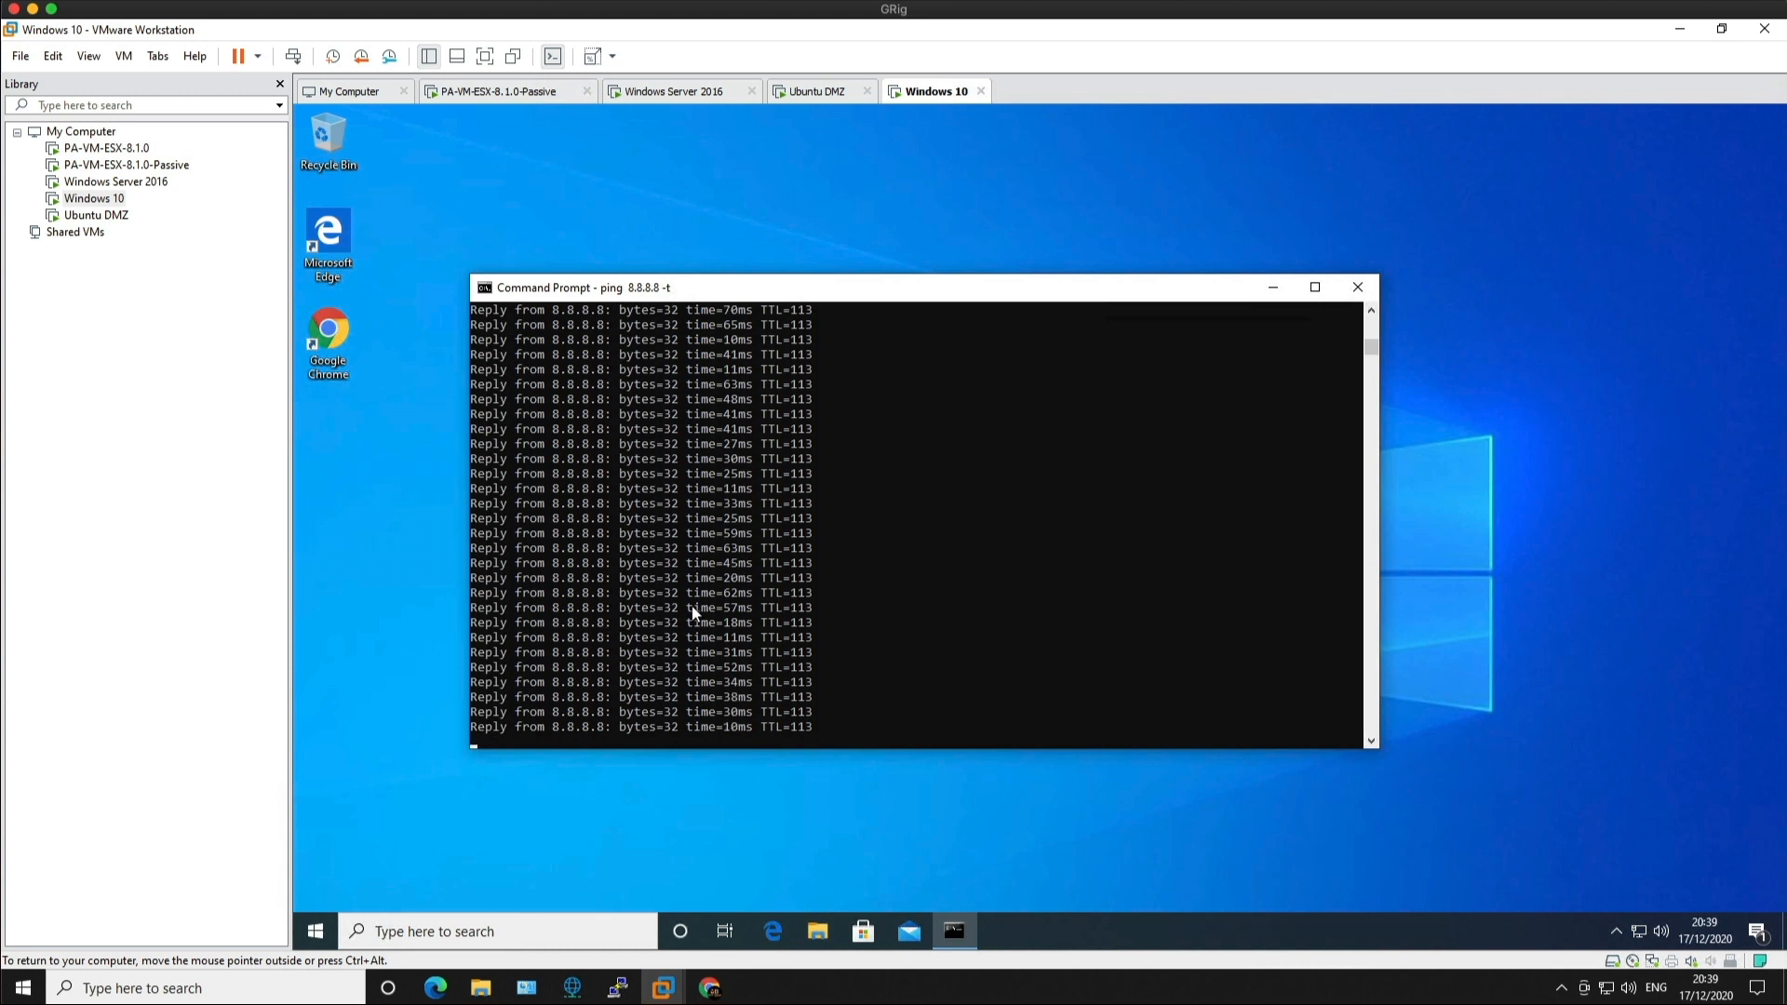
Step: Go back to Chrome to follow FW01's 8.1.17 install and reboot
left_click(709, 987)
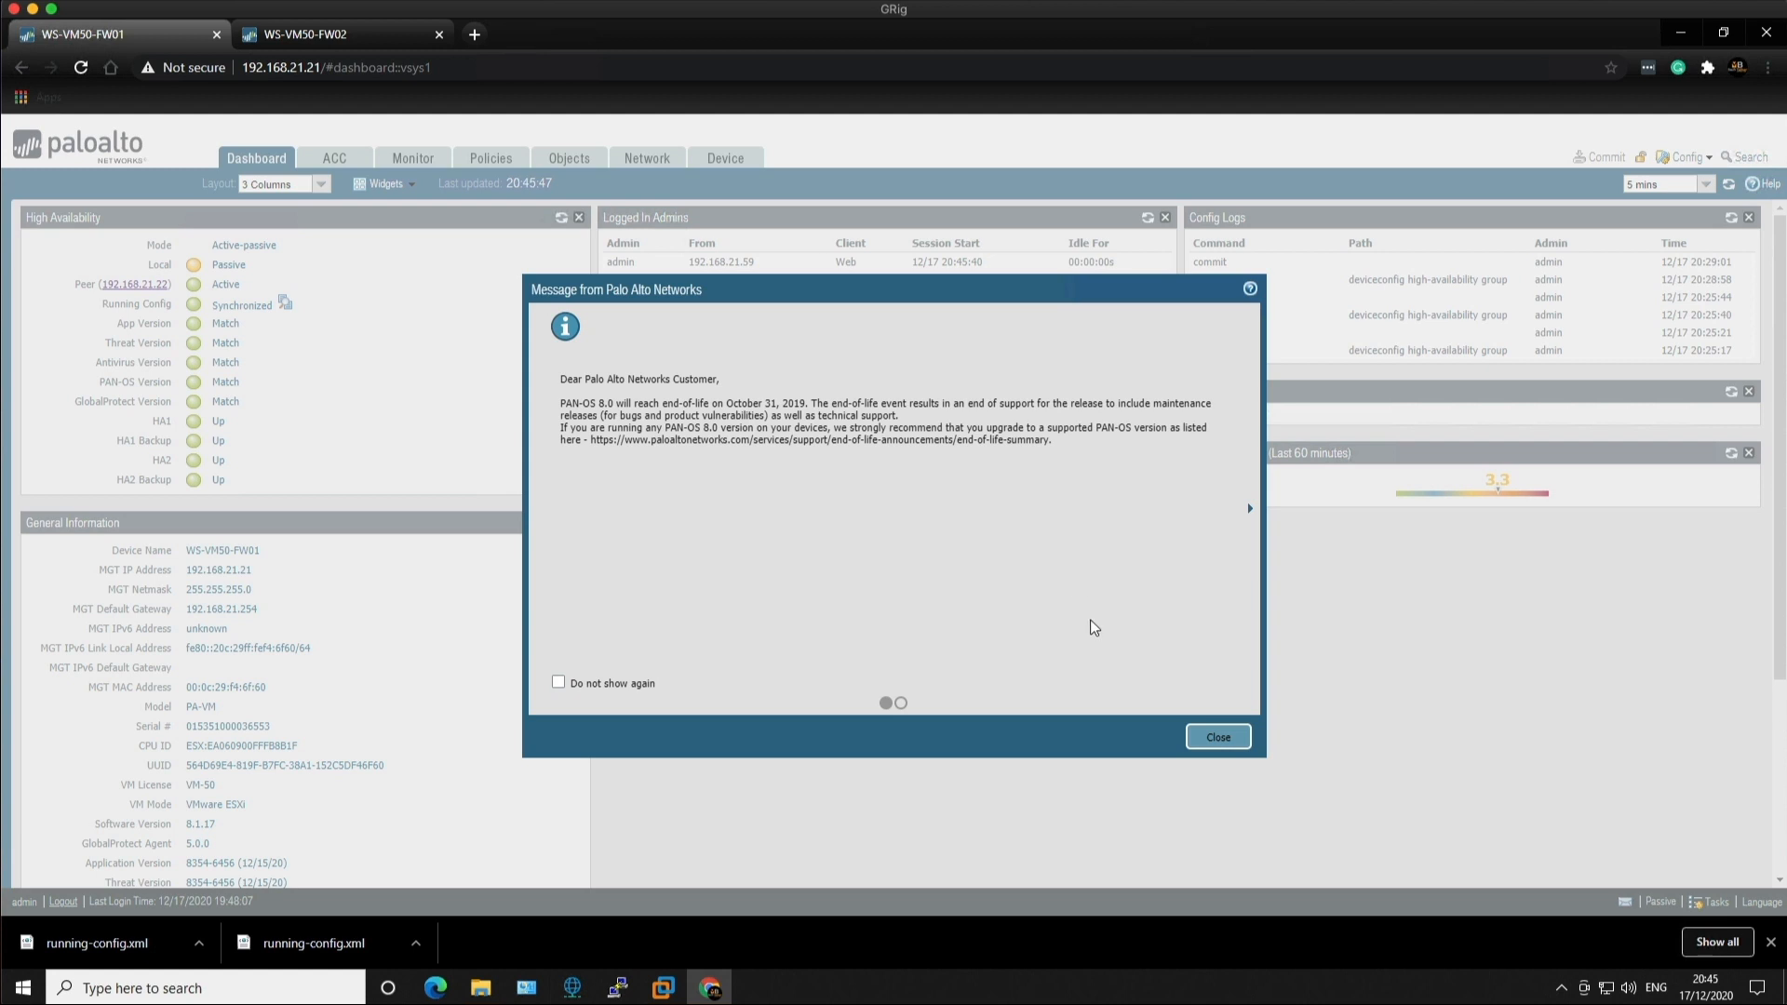
Step: Close the Message from Palo Alto Networks end-of-life dialog on FW01's dashboard
left_click(1209, 737)
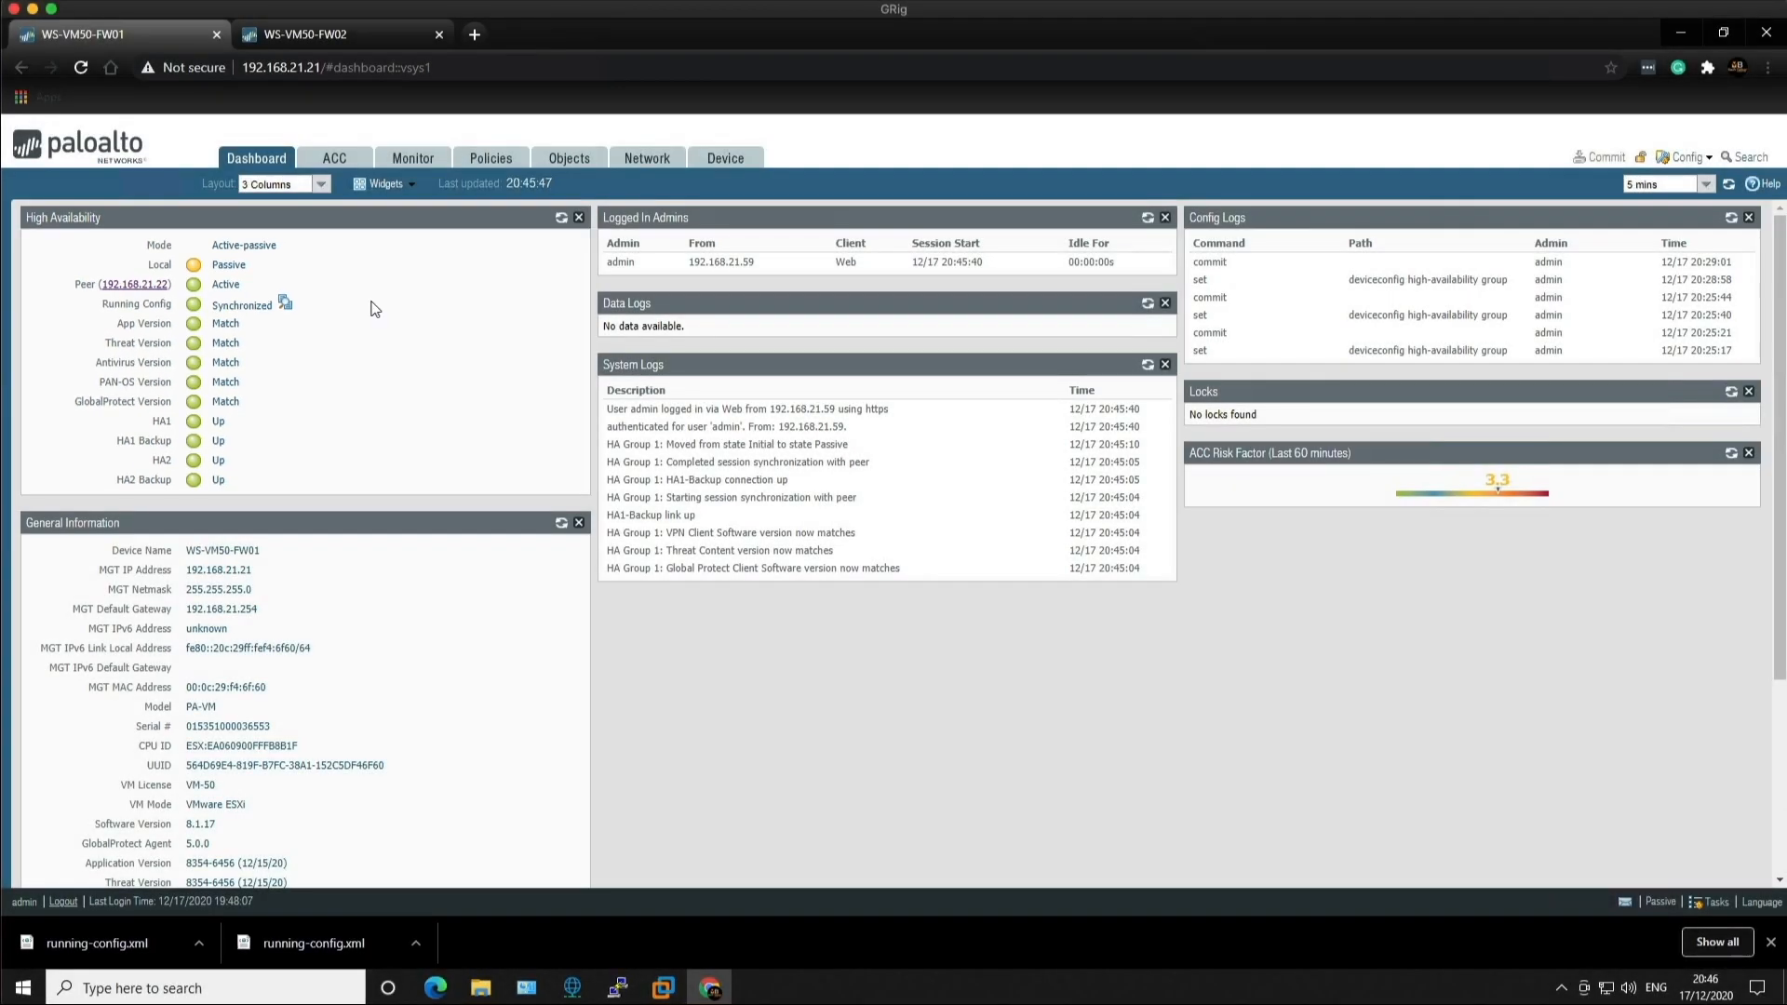
Step: Open a PuTTY SSH session to FW01 at 192.168.21.21 and log in with the admin account
left_click(618, 984)
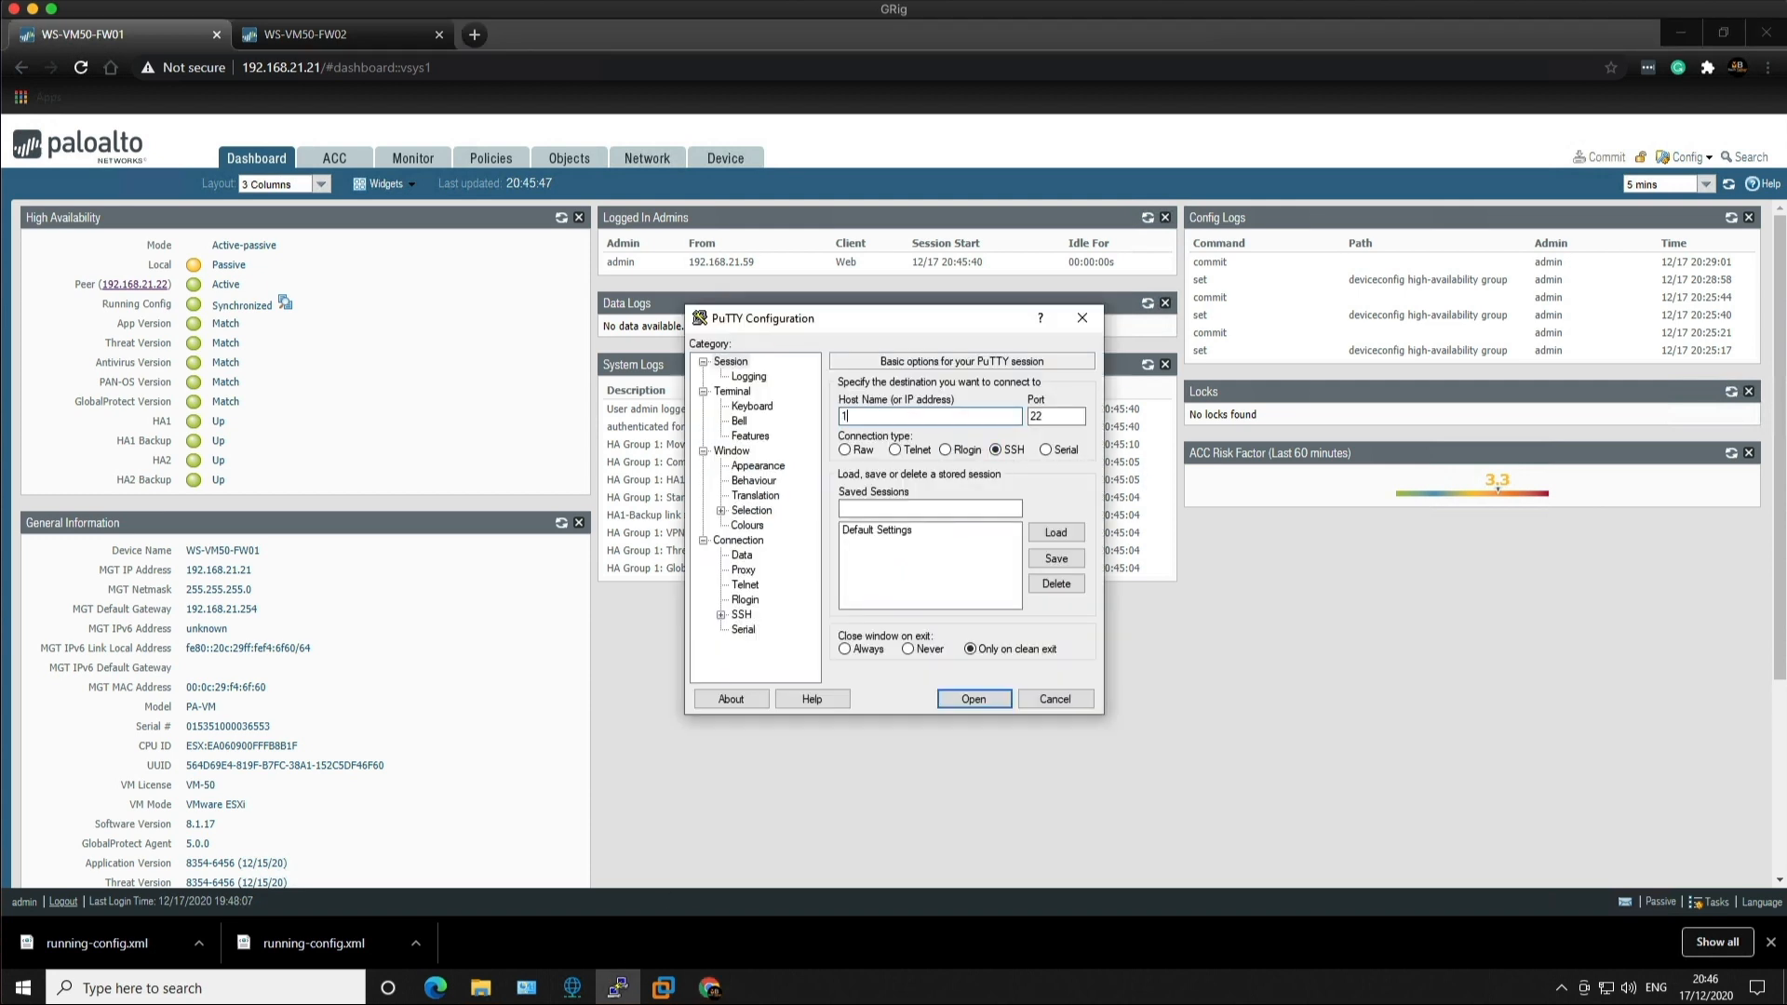
type("192.168.21.21")
left_click(970, 699)
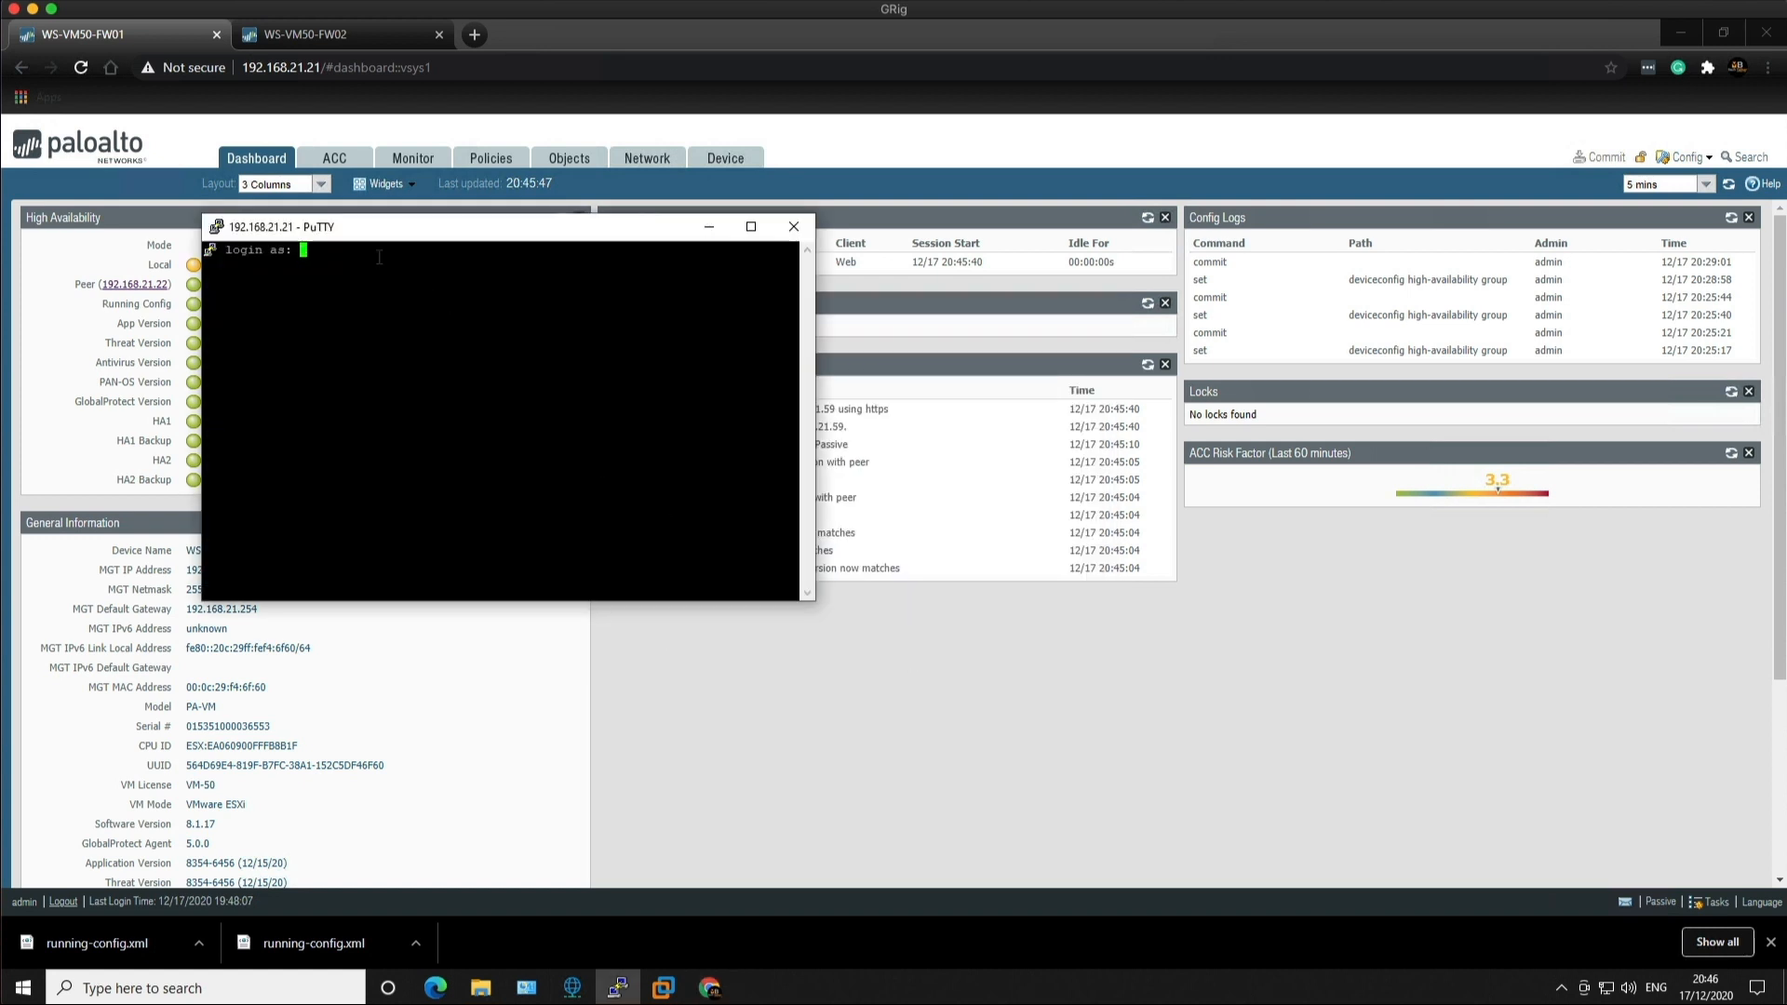
type("admin")
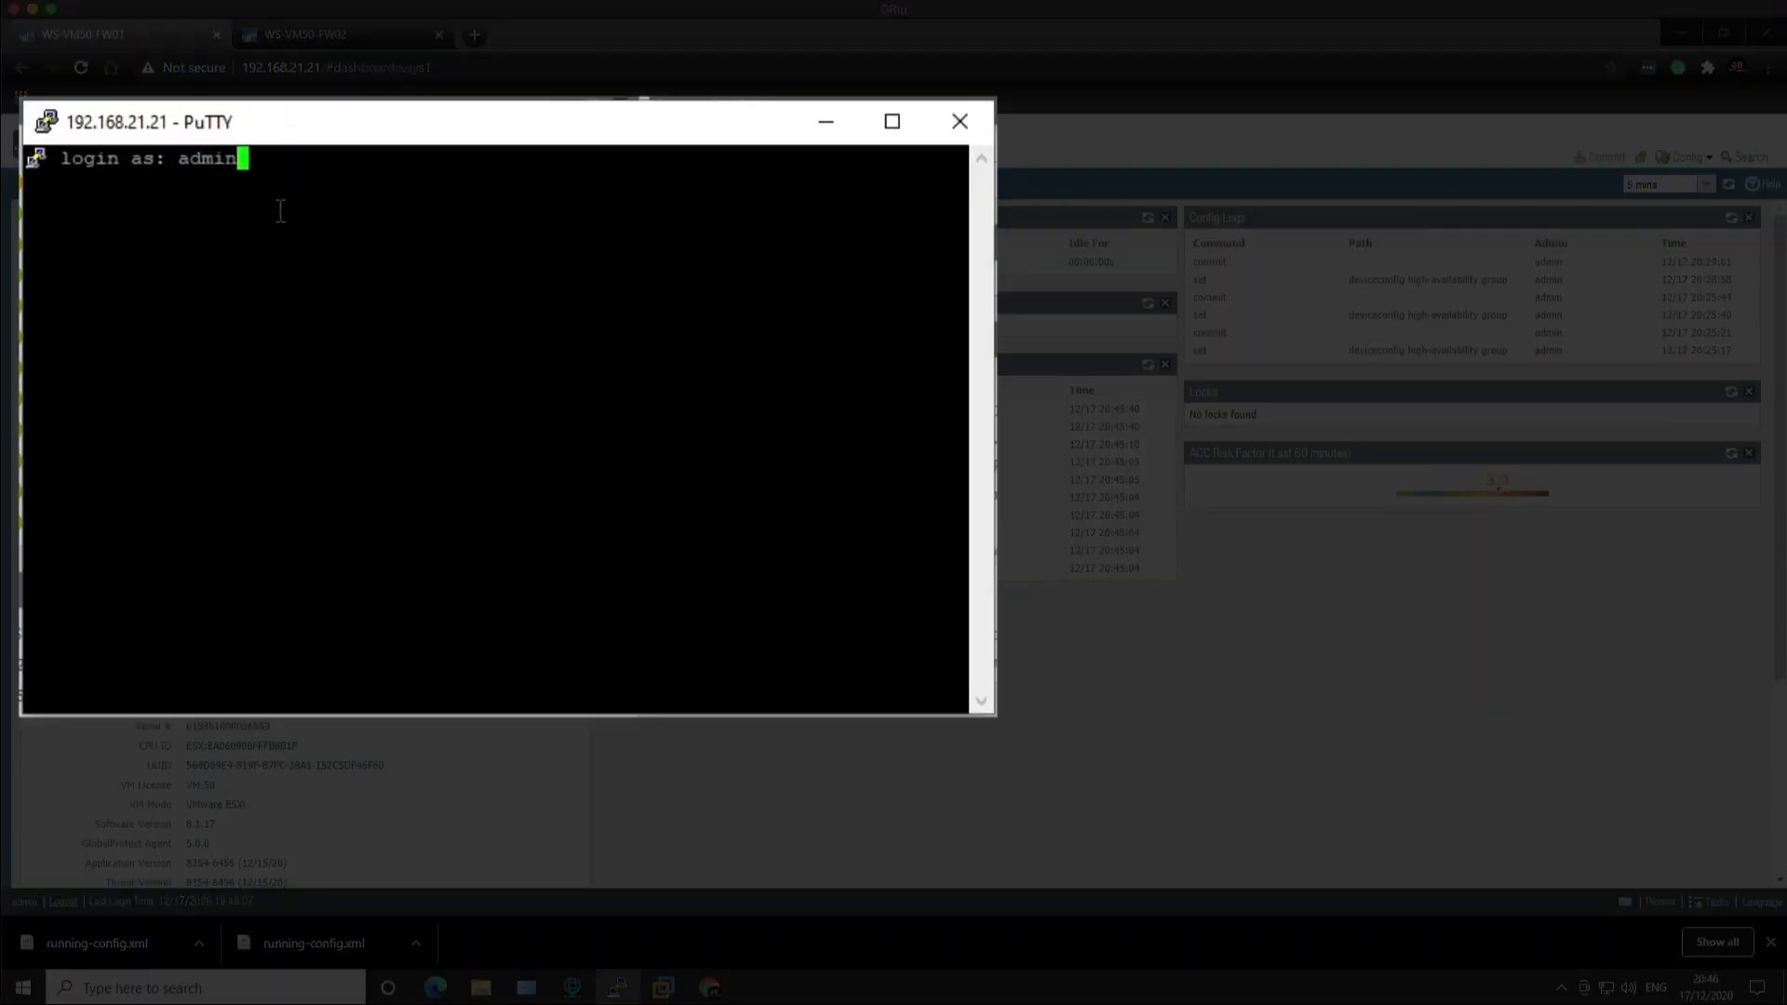
key("Return")
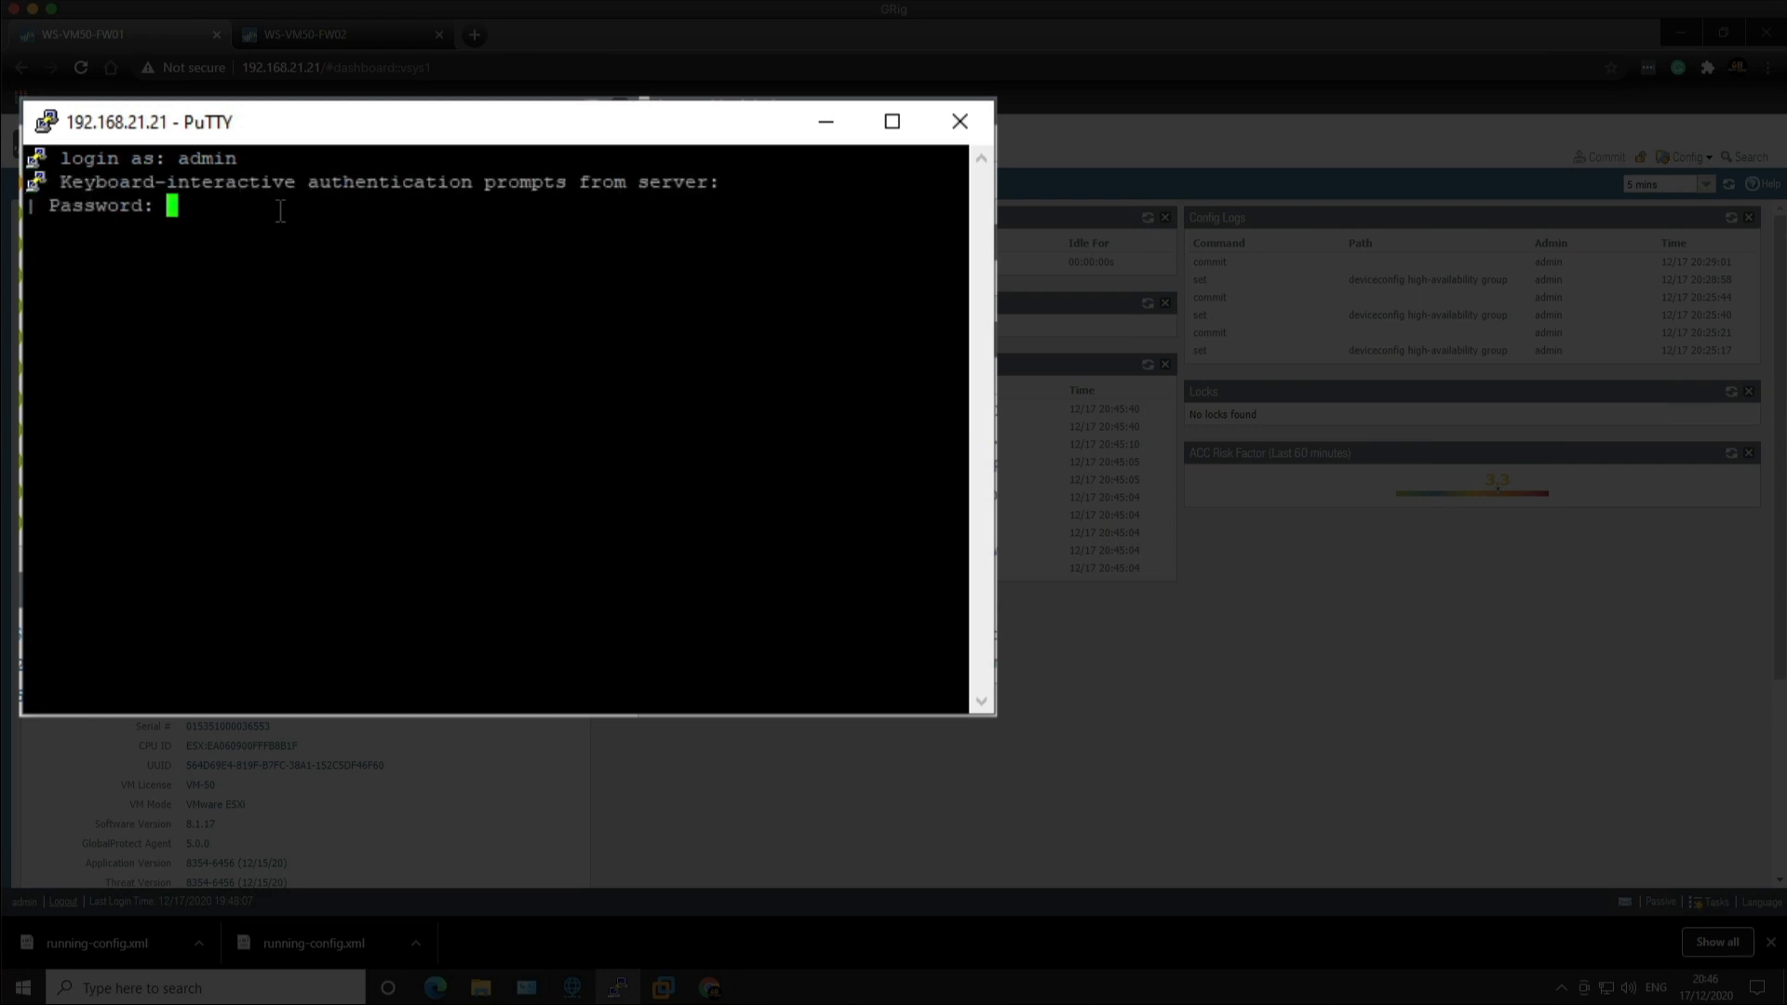
key("Return")
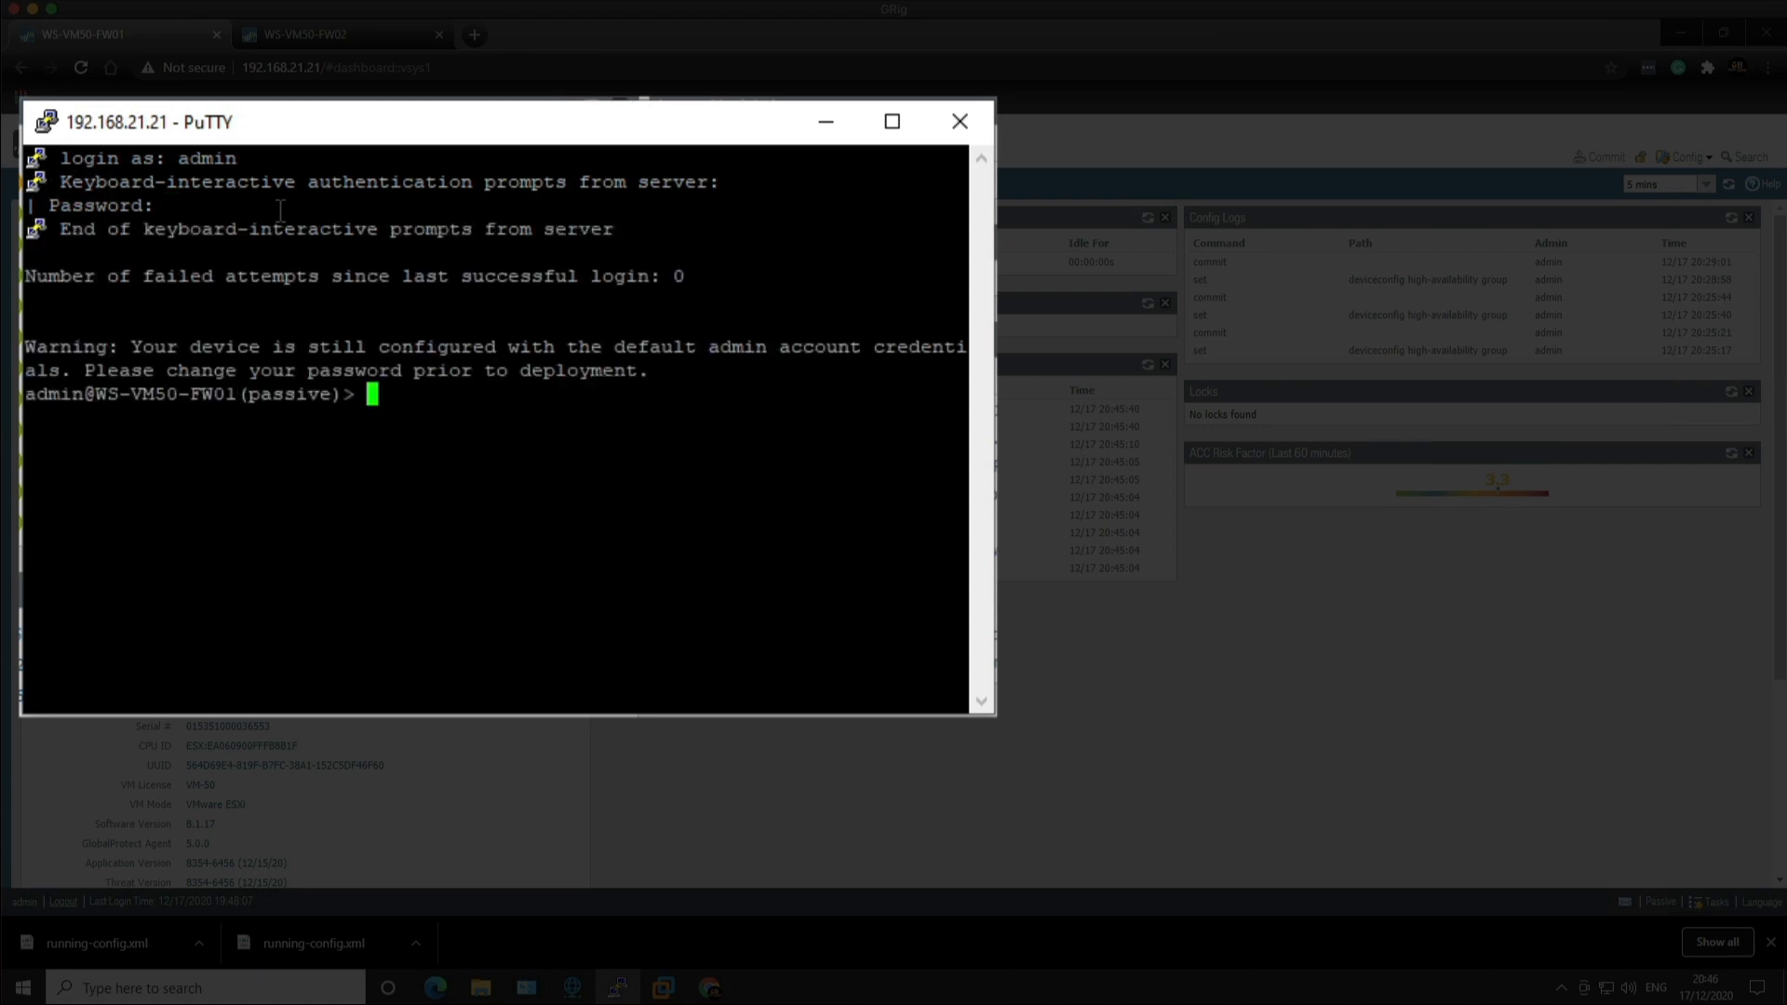
Step: Run 'request high-availability state functional' on FW01, then close the SSH session
type("request h")
key("Tab")
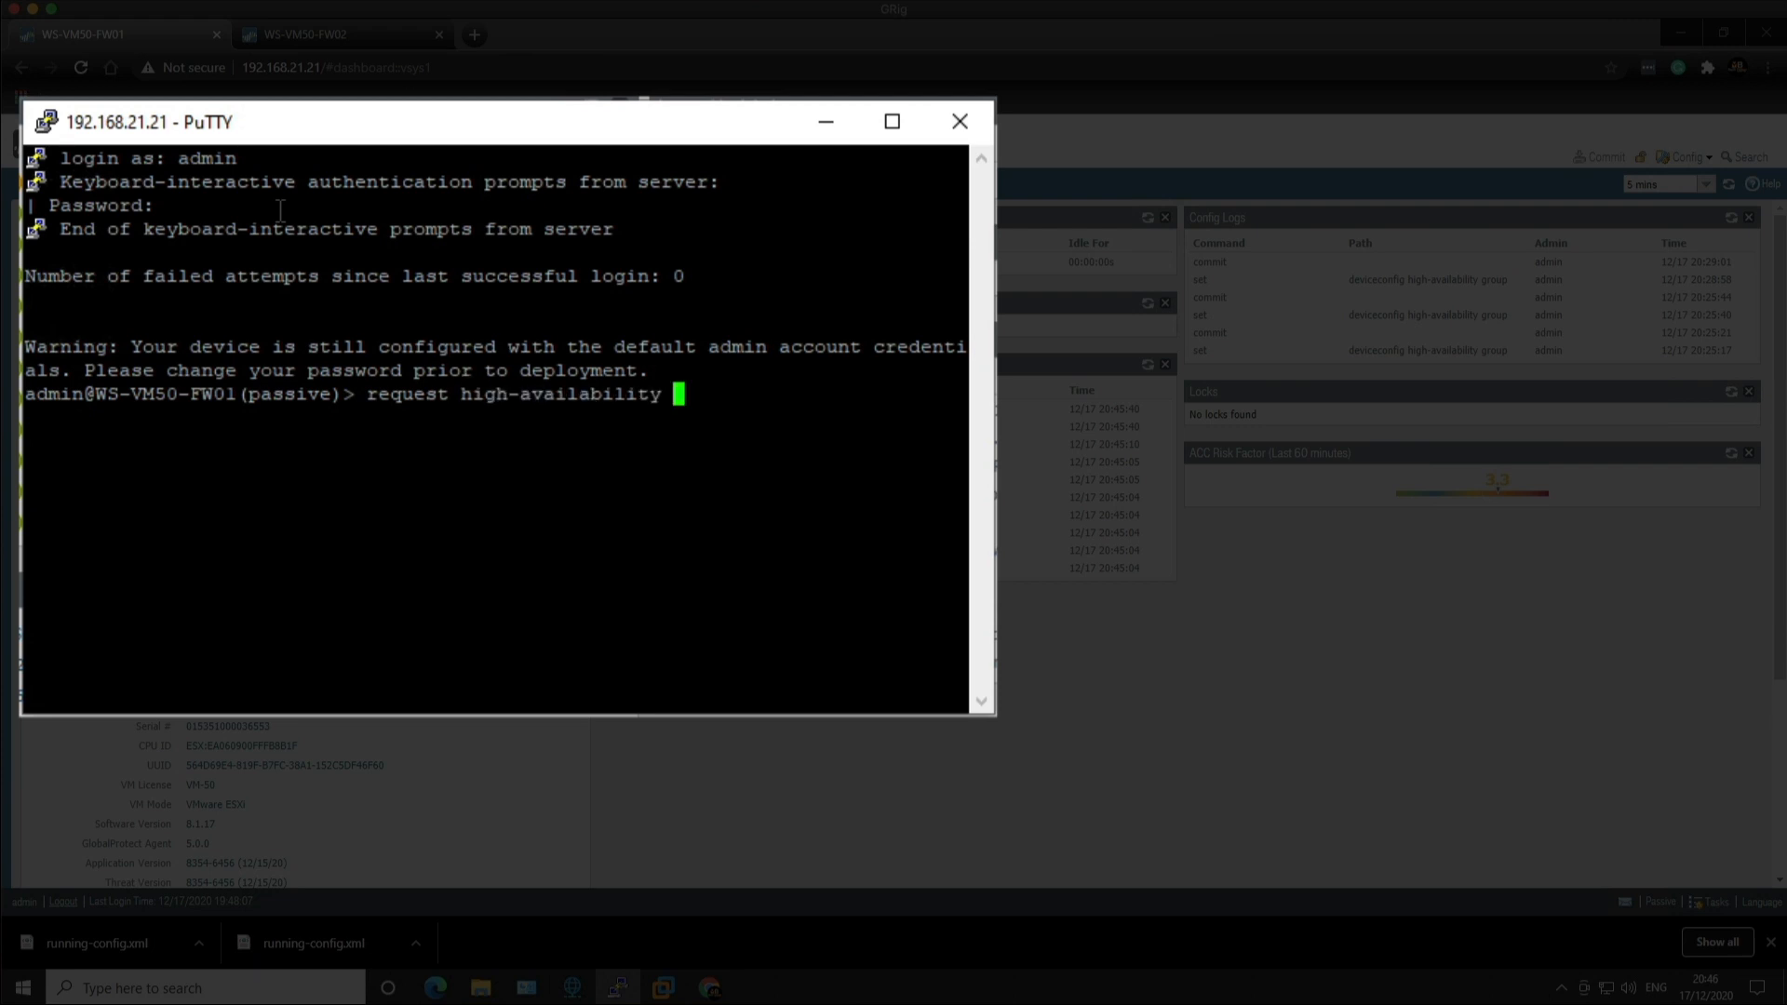
type("st")
key("Tab")
type("func")
key("Tab")
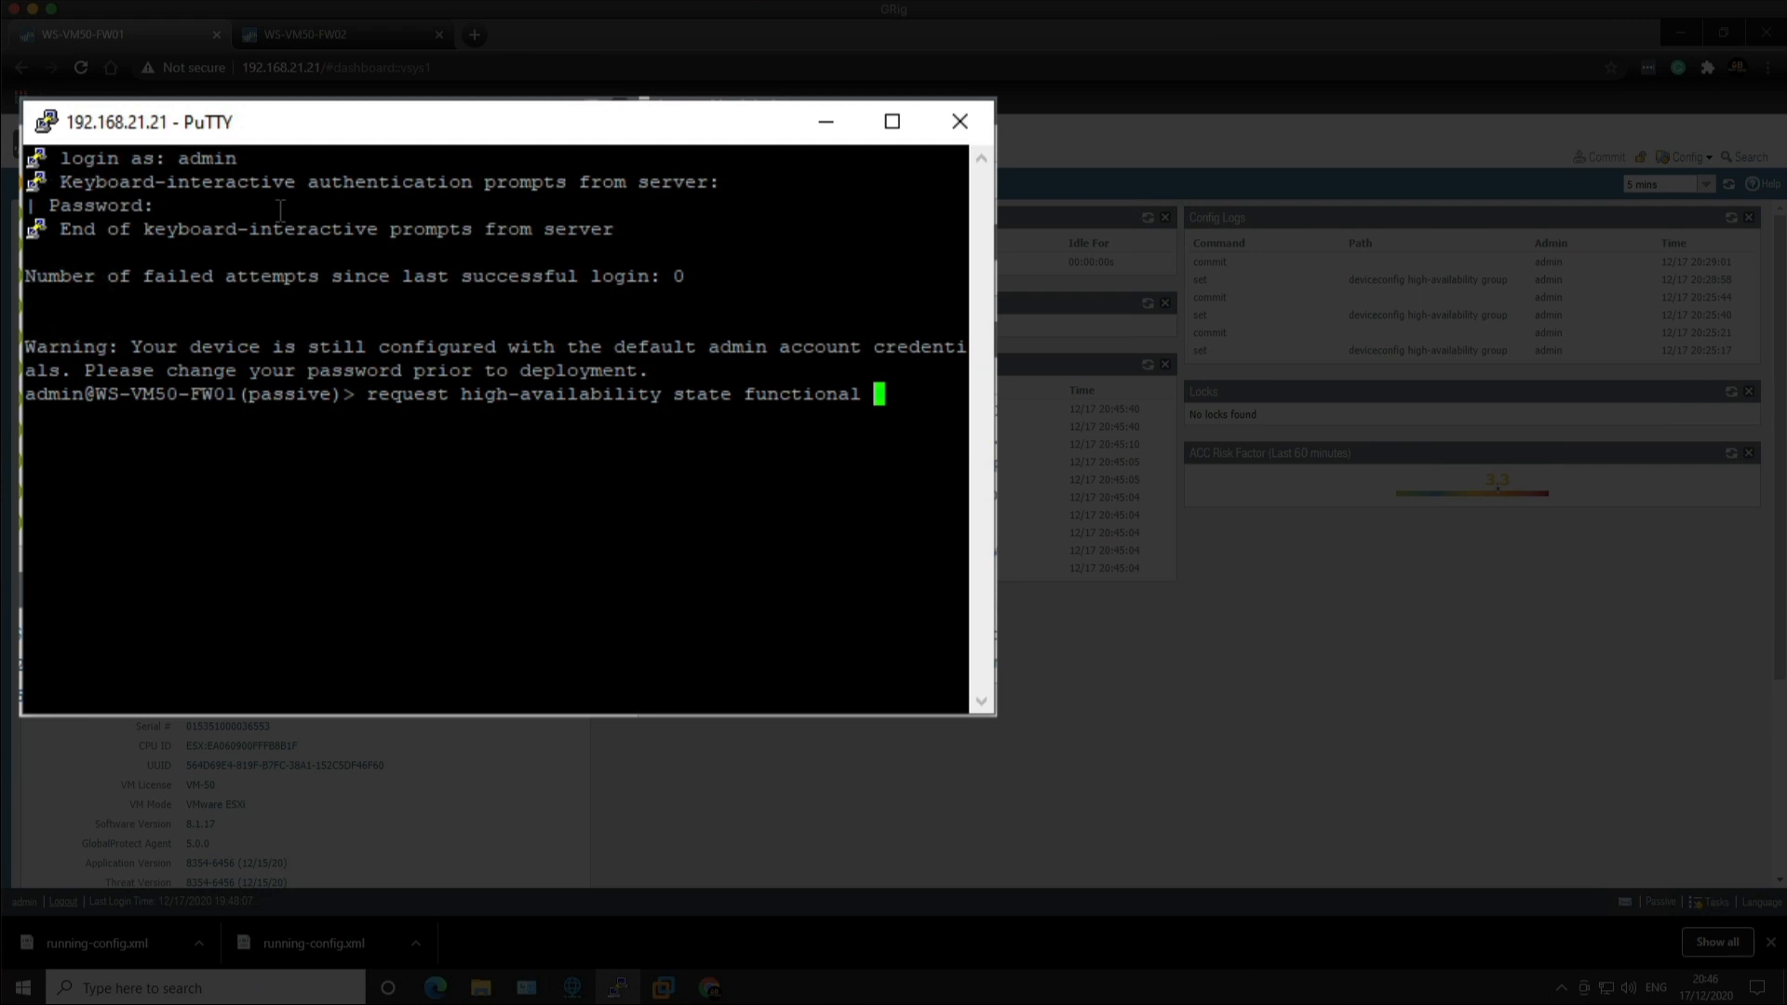
key("Return")
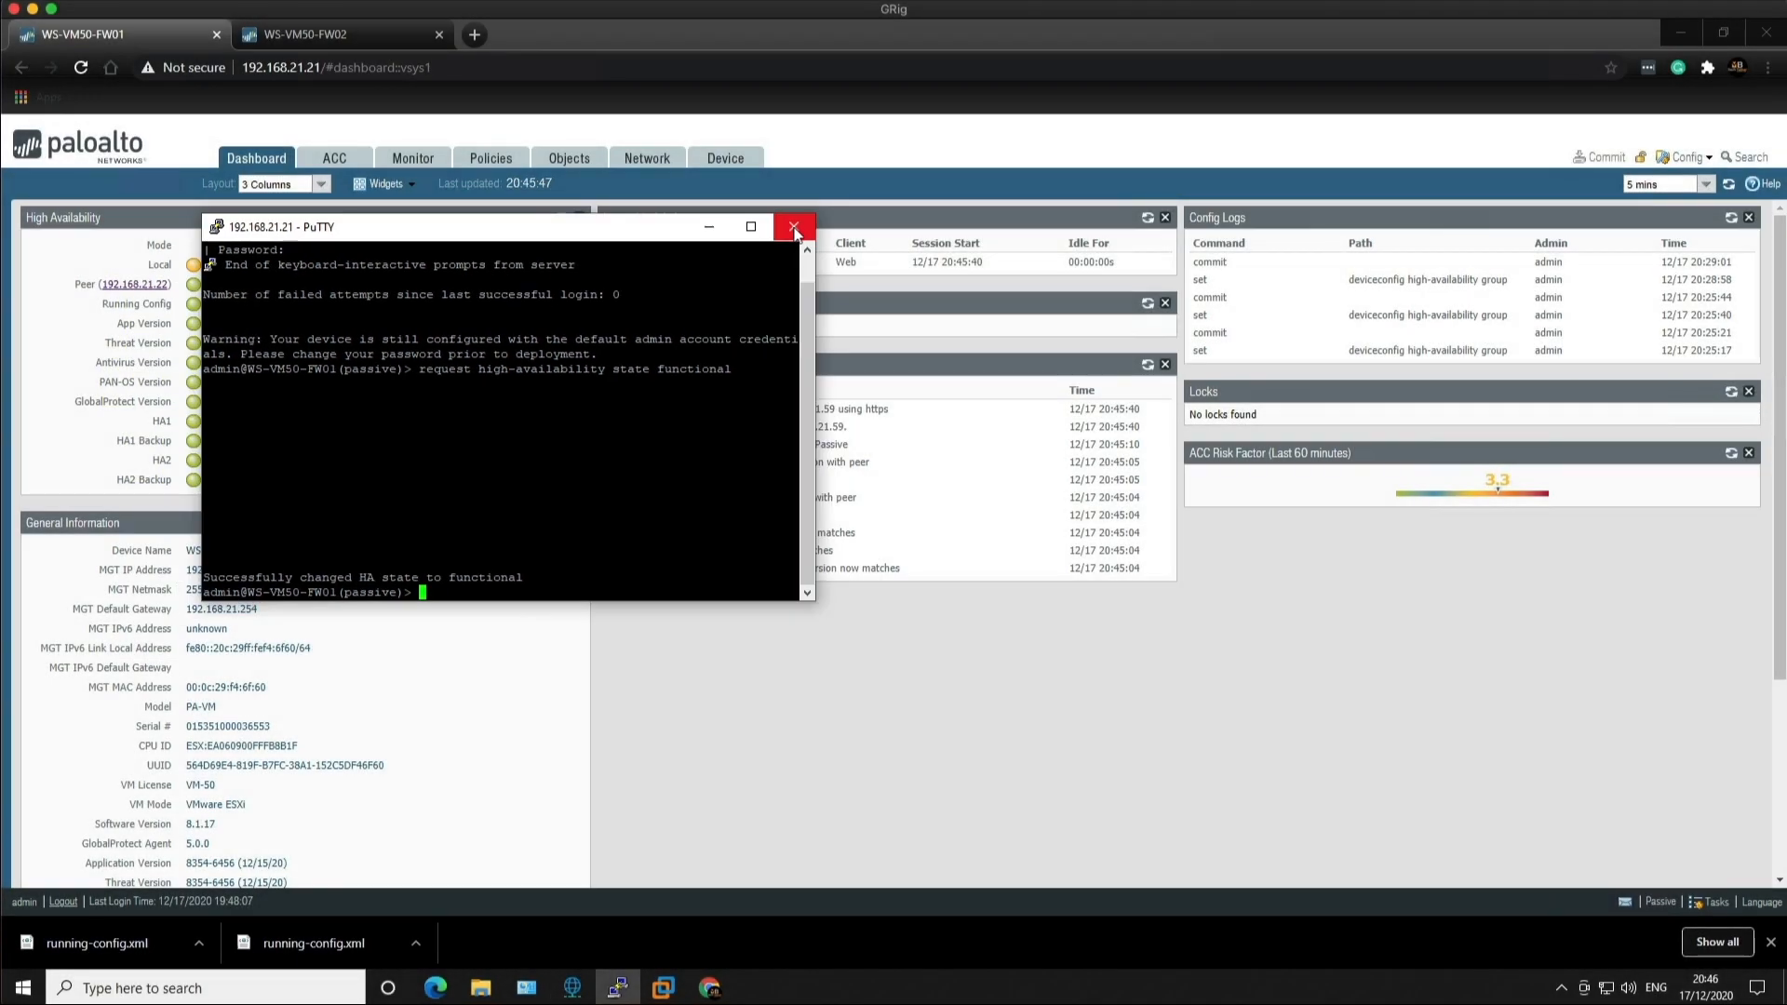
left_click(917, 152)
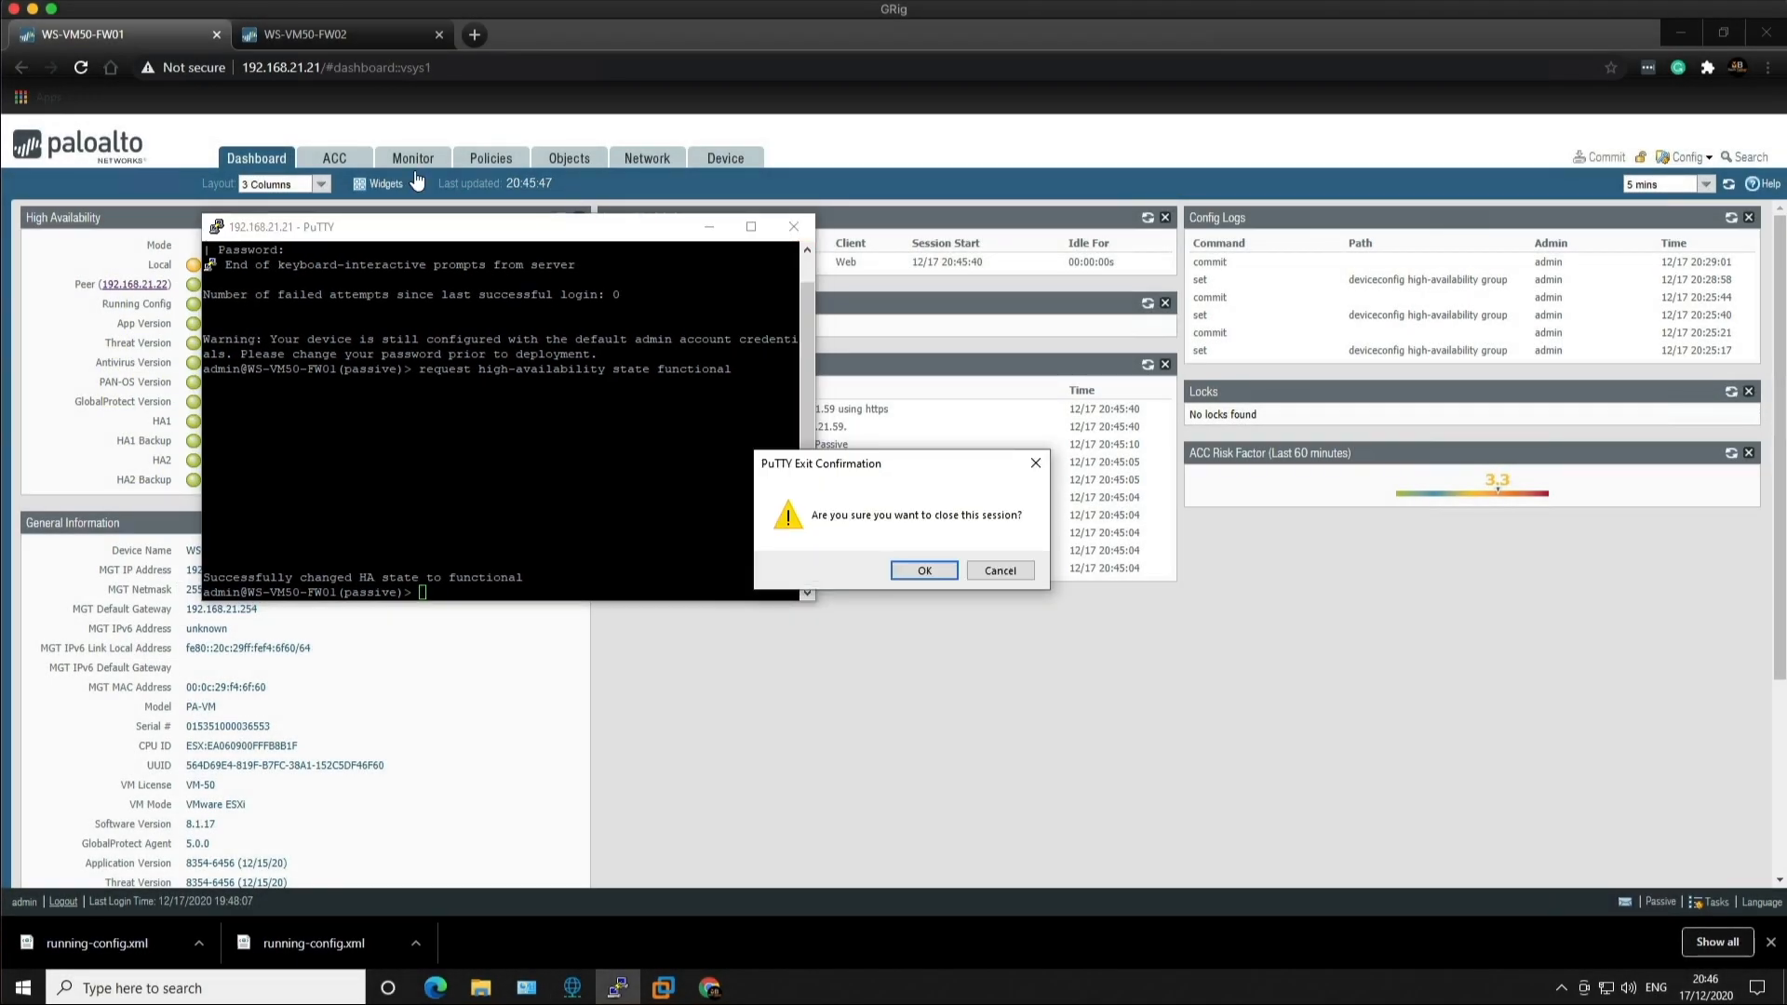
left_click(924, 570)
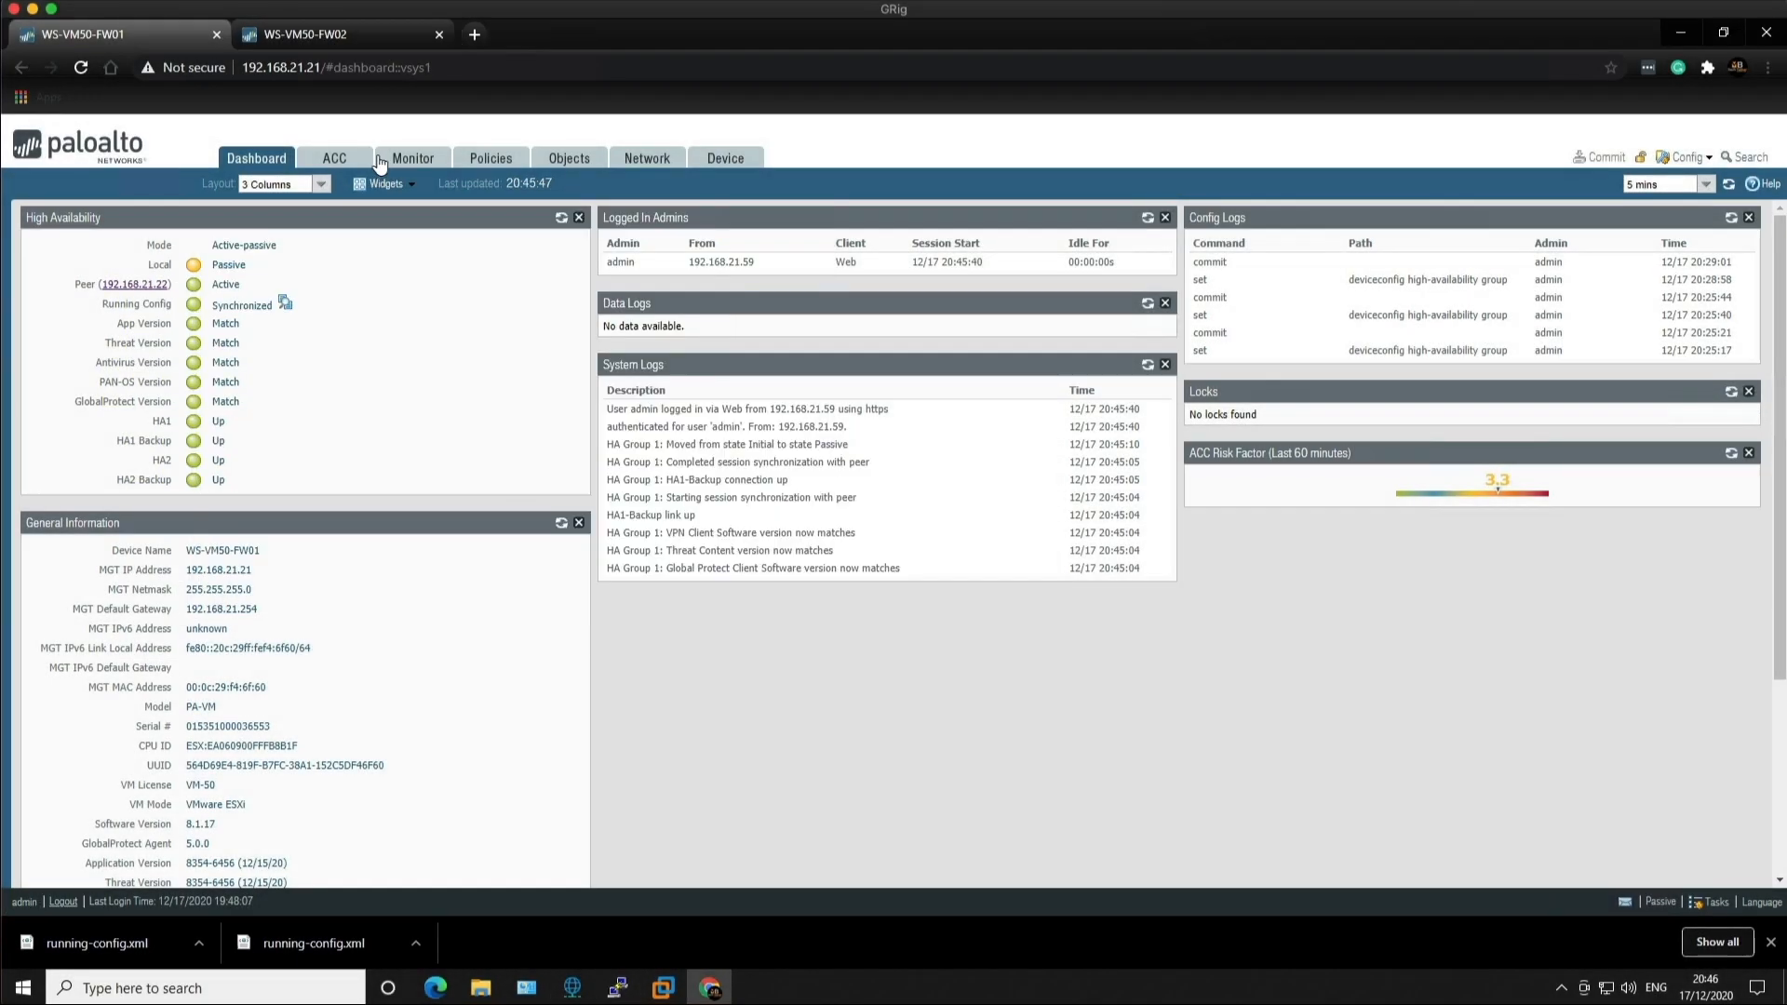
Step: Tick Preemptive in FW01's HA General election settings, keeping device priority 100
left_click(723, 160)
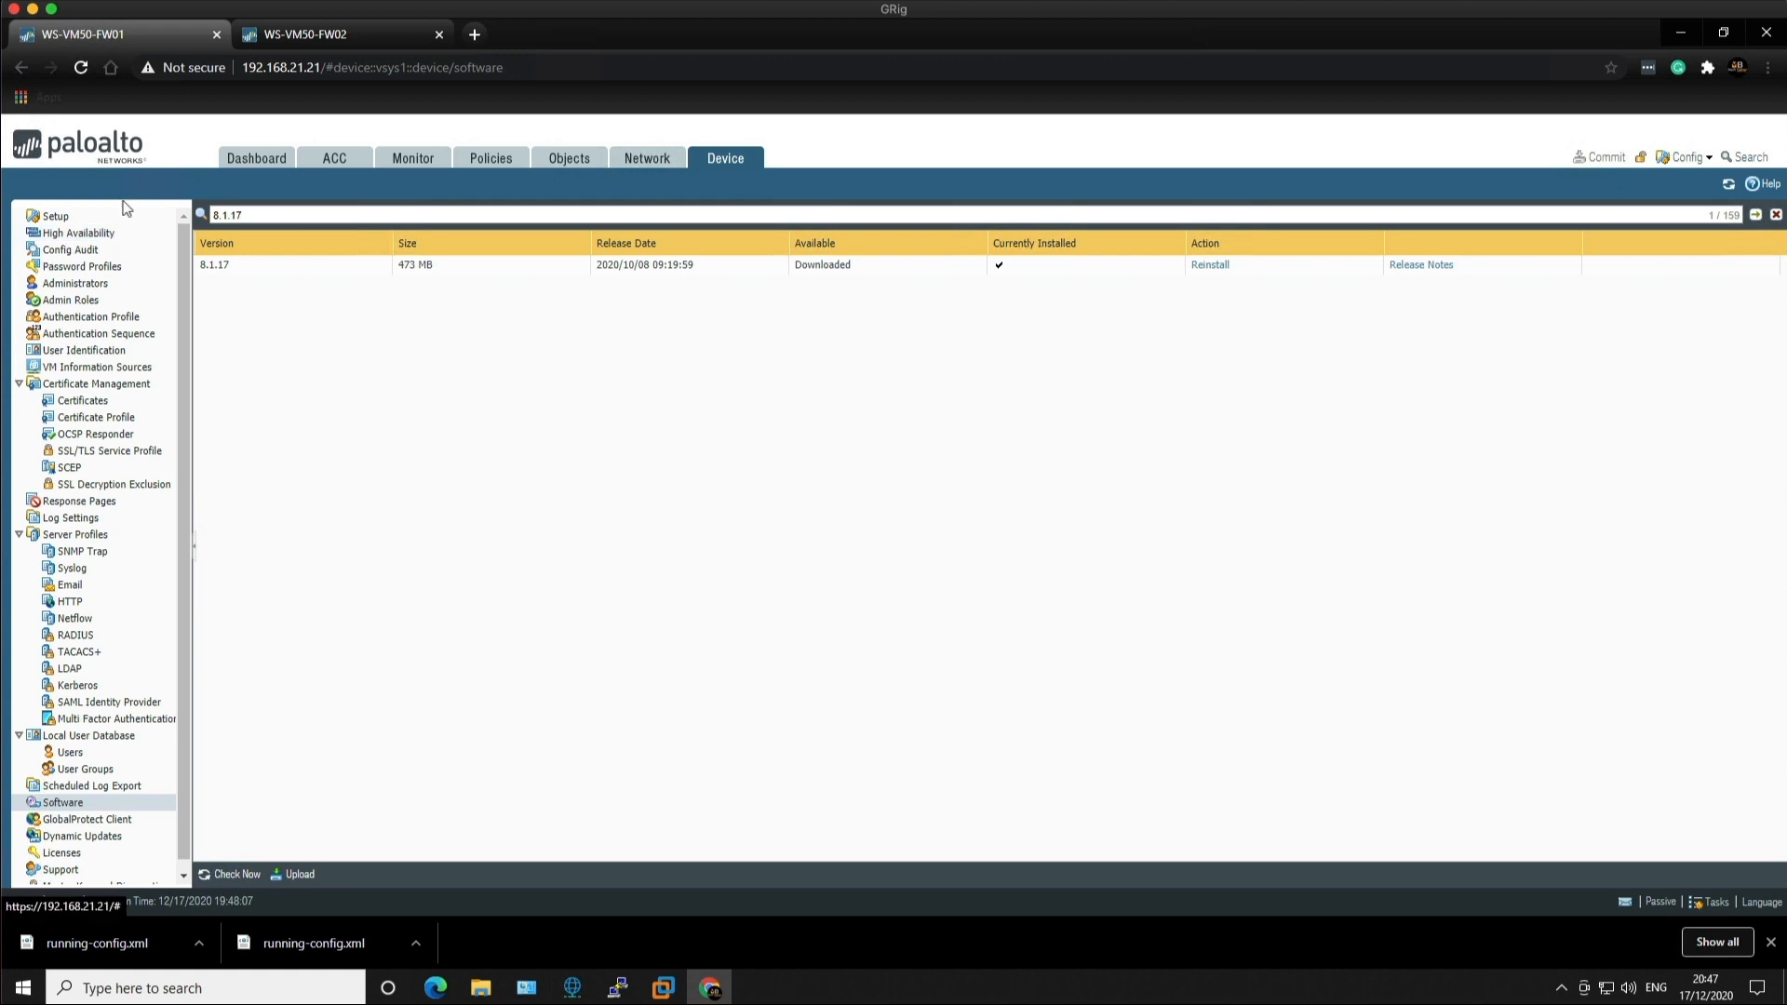
left_click(75, 238)
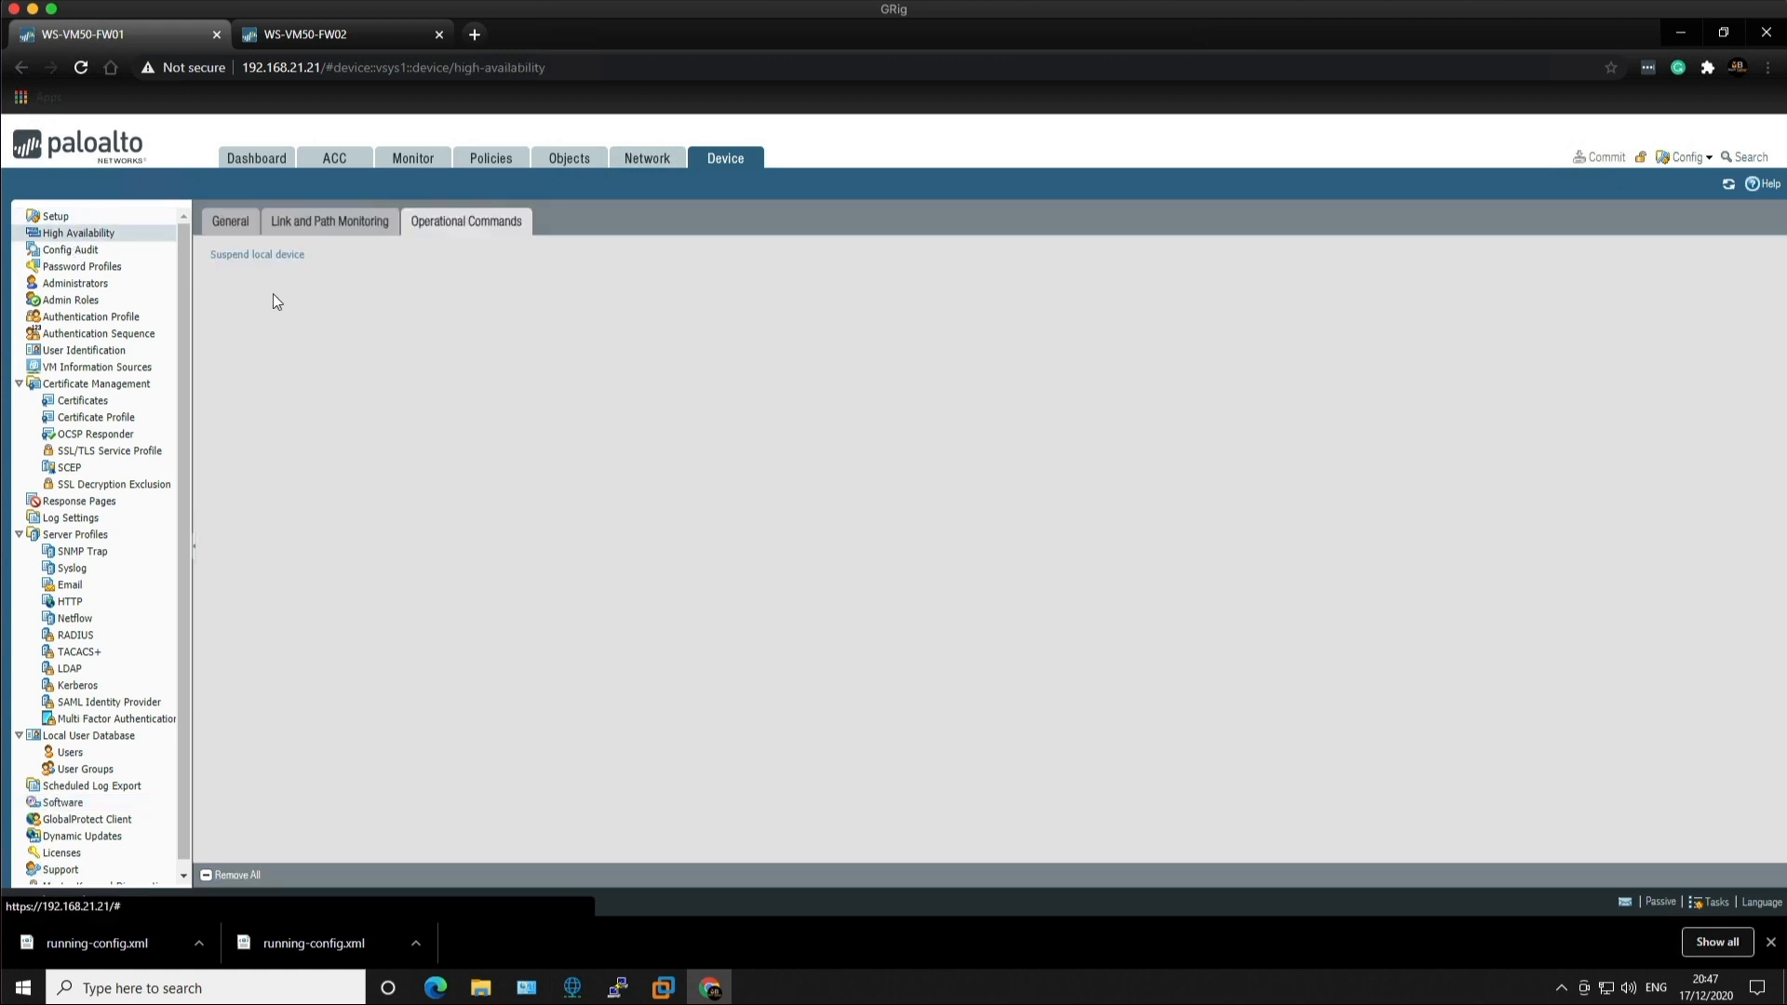
left_click(235, 227)
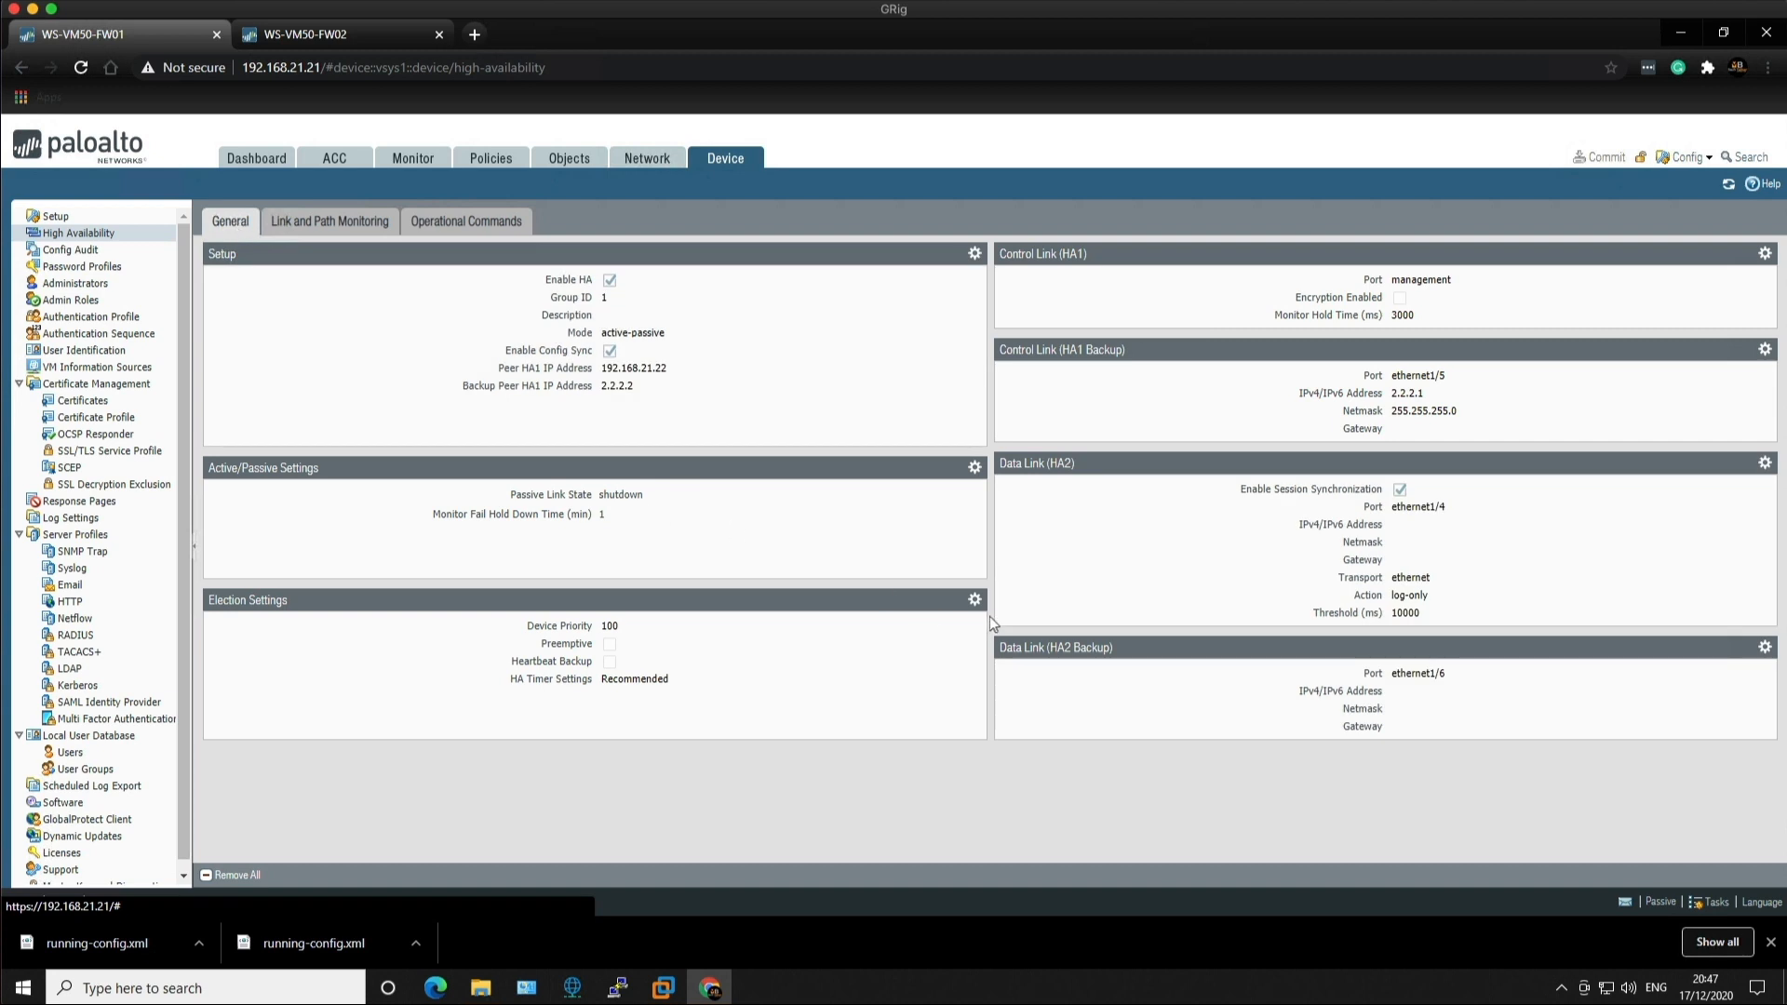
left_click(975, 601)
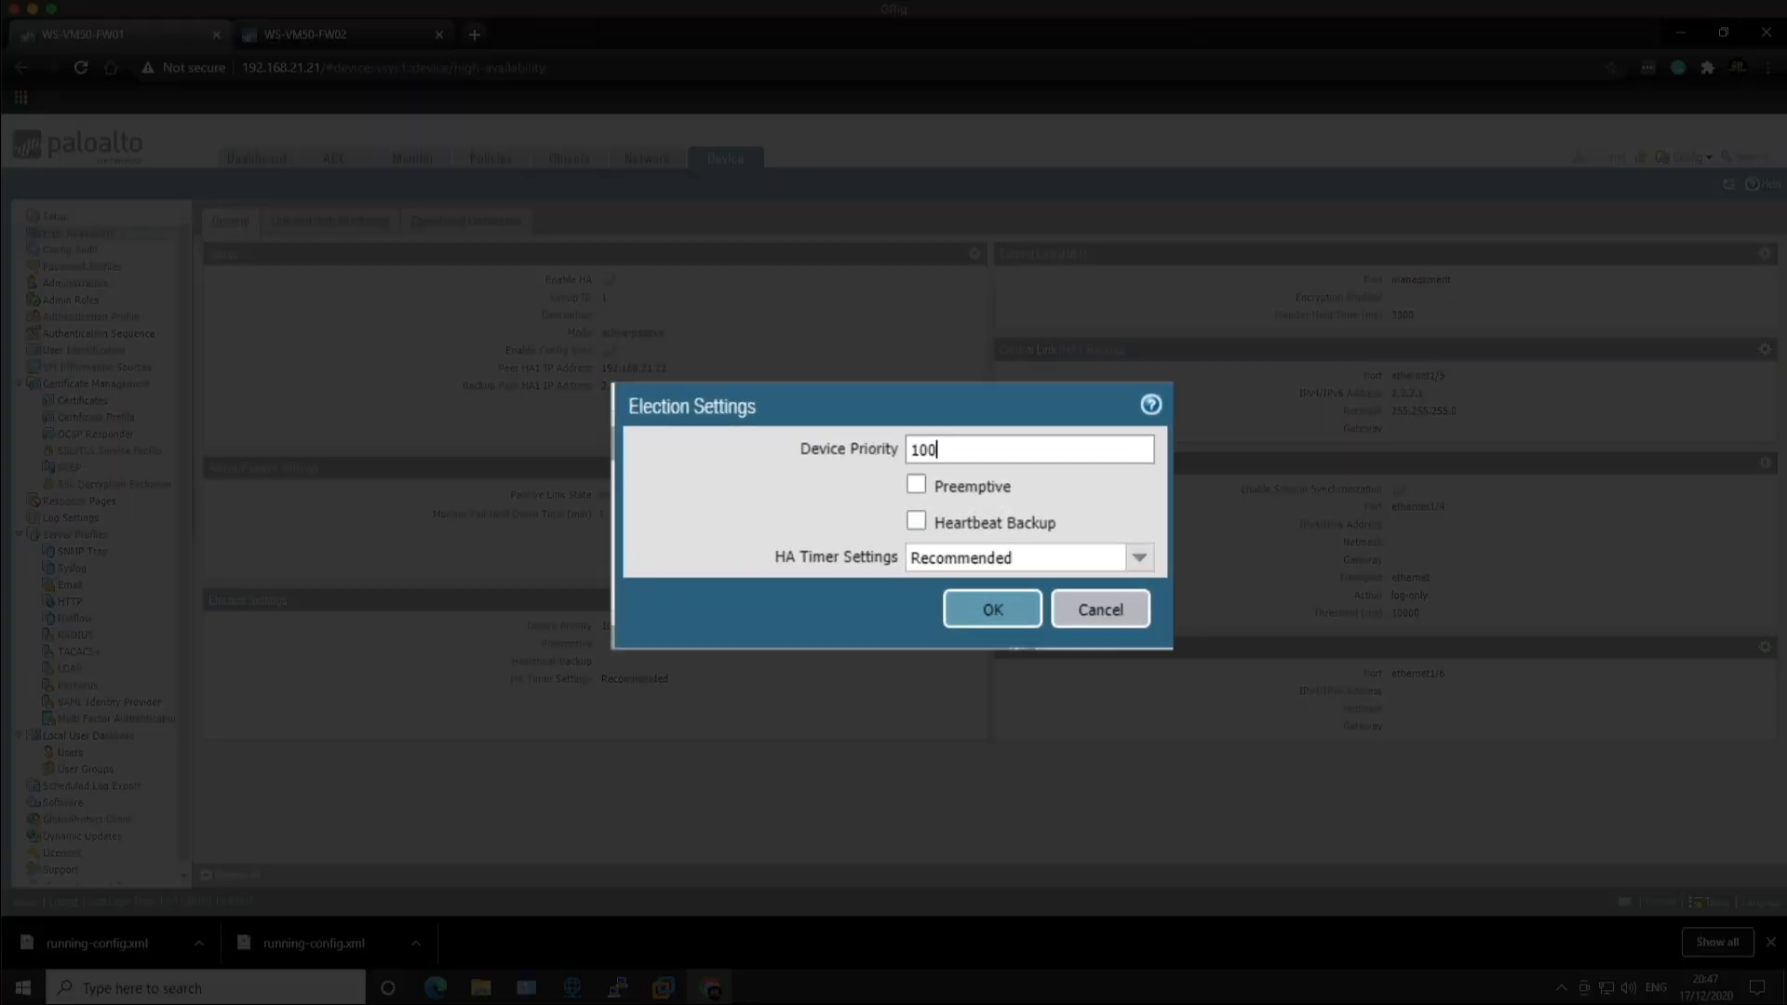
left_click(914, 486)
left_click(983, 615)
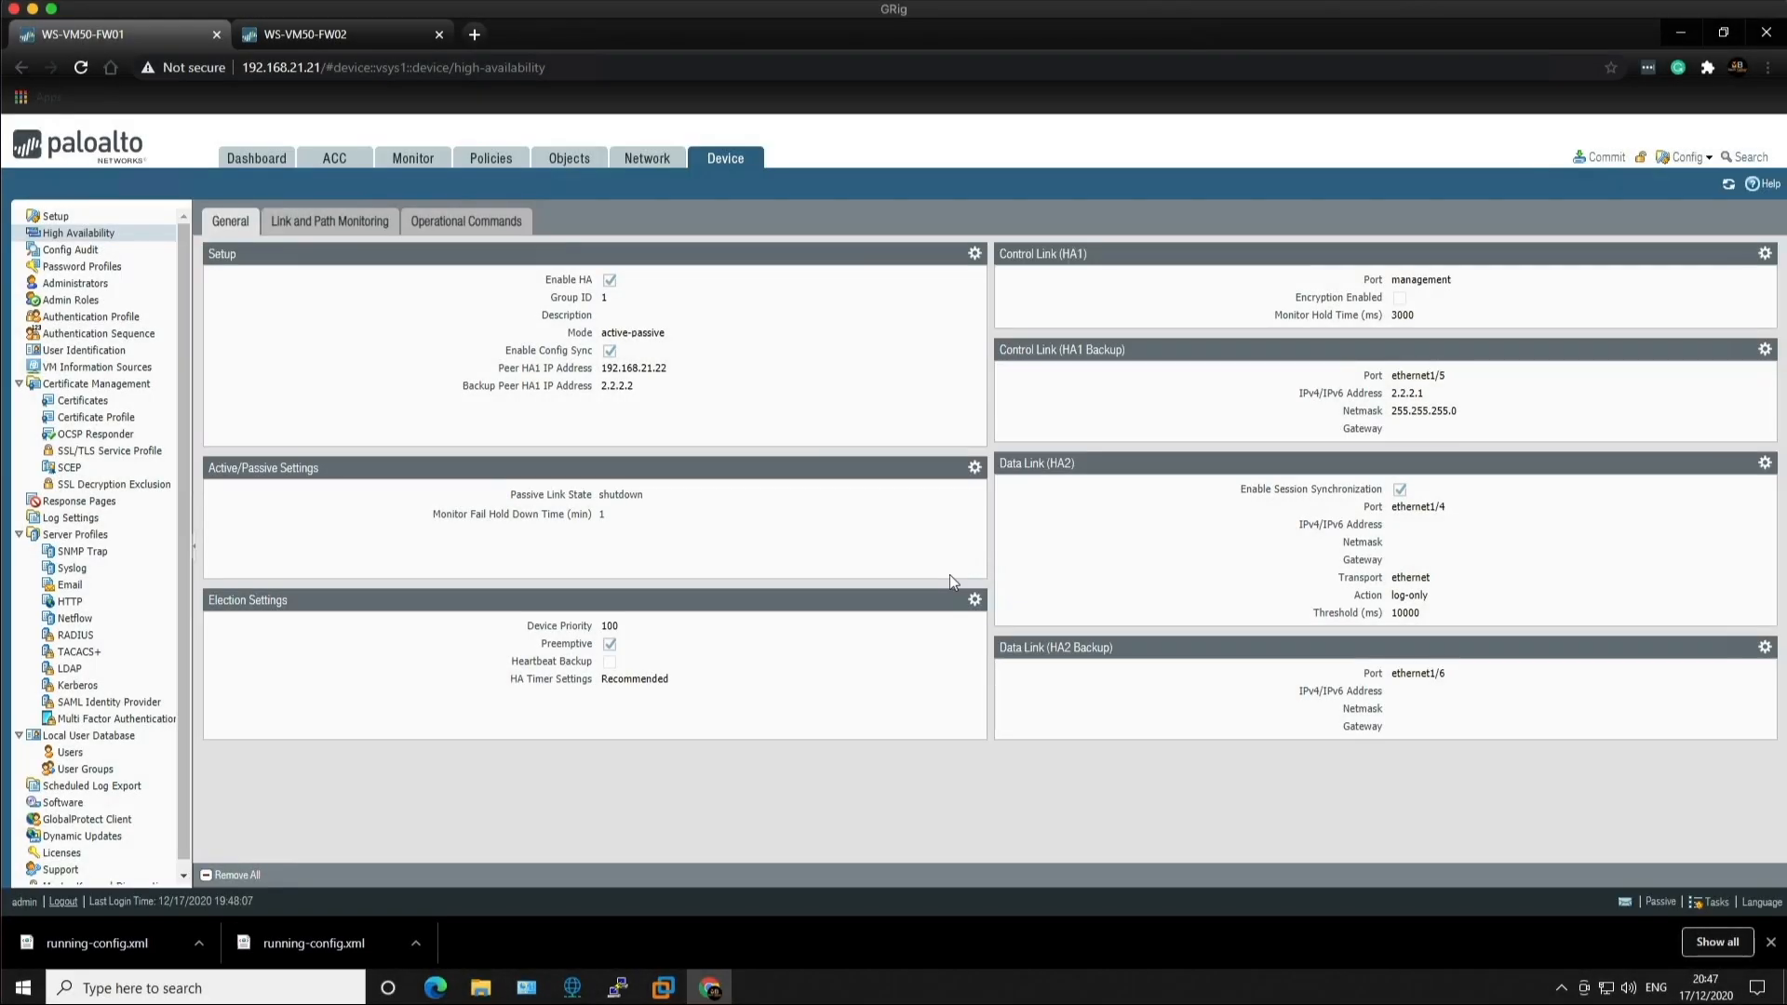
Step: Commit FW01's preemption change and check the Windows 10 VM's ping while it runs
left_click(1593, 157)
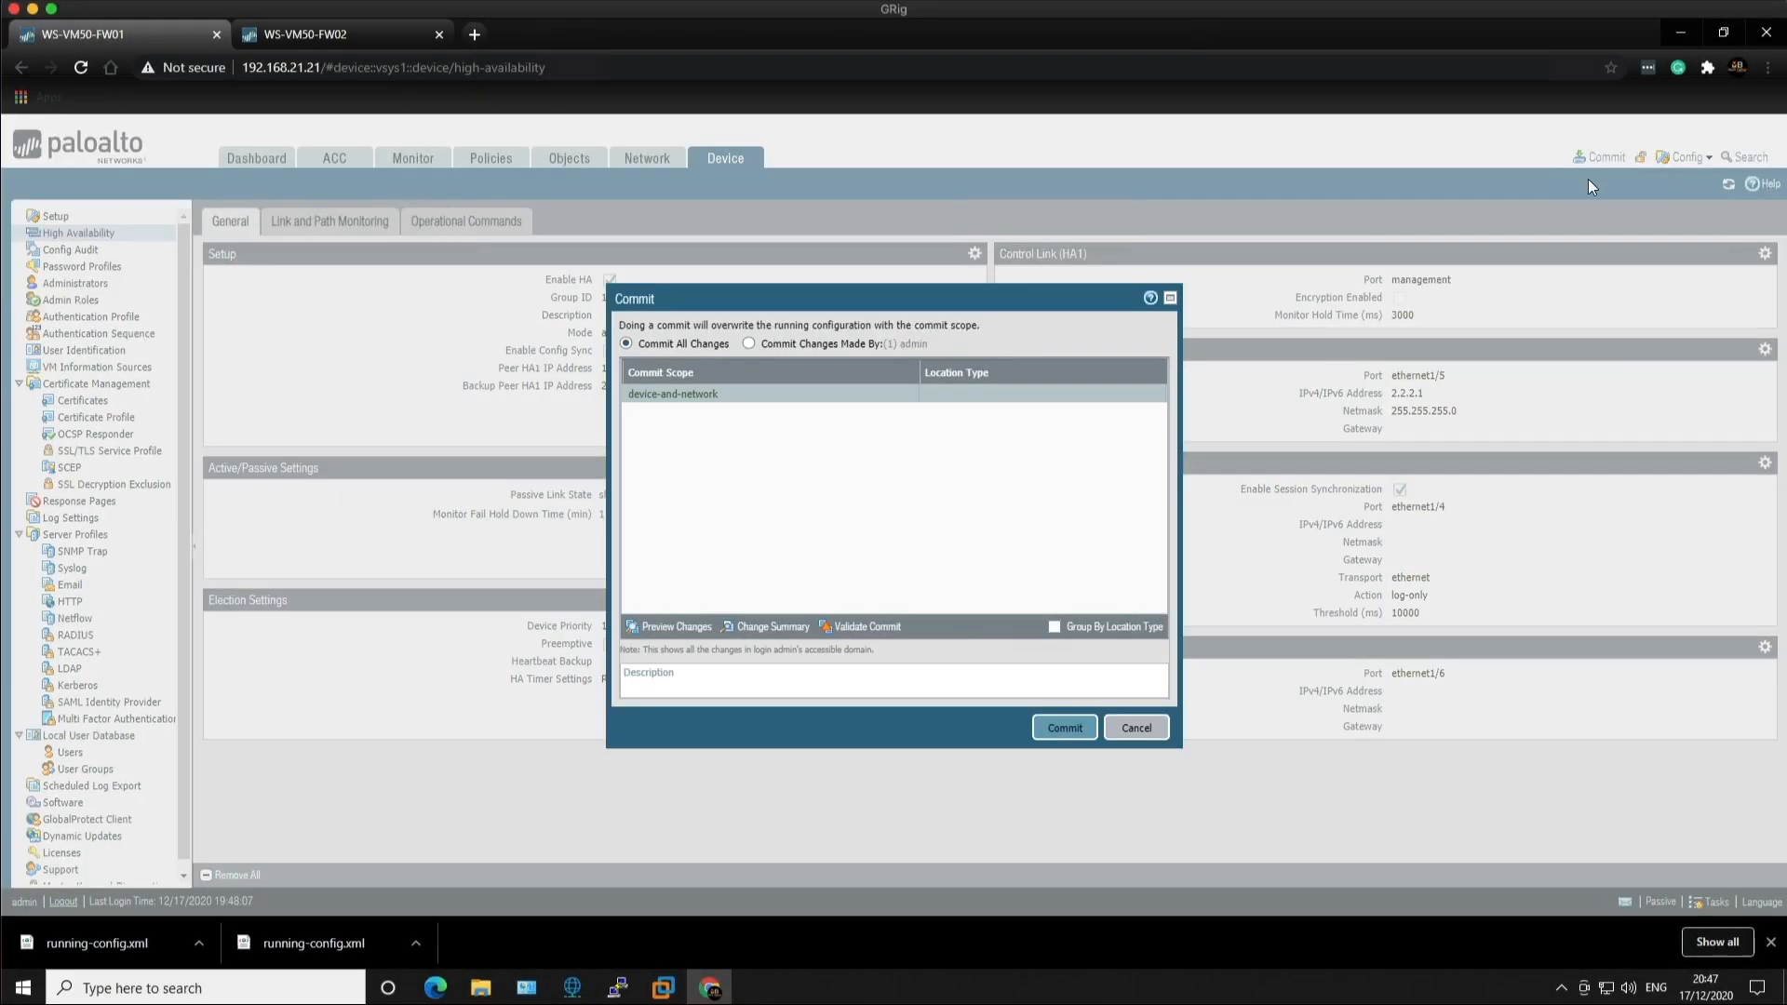
left_click(1065, 728)
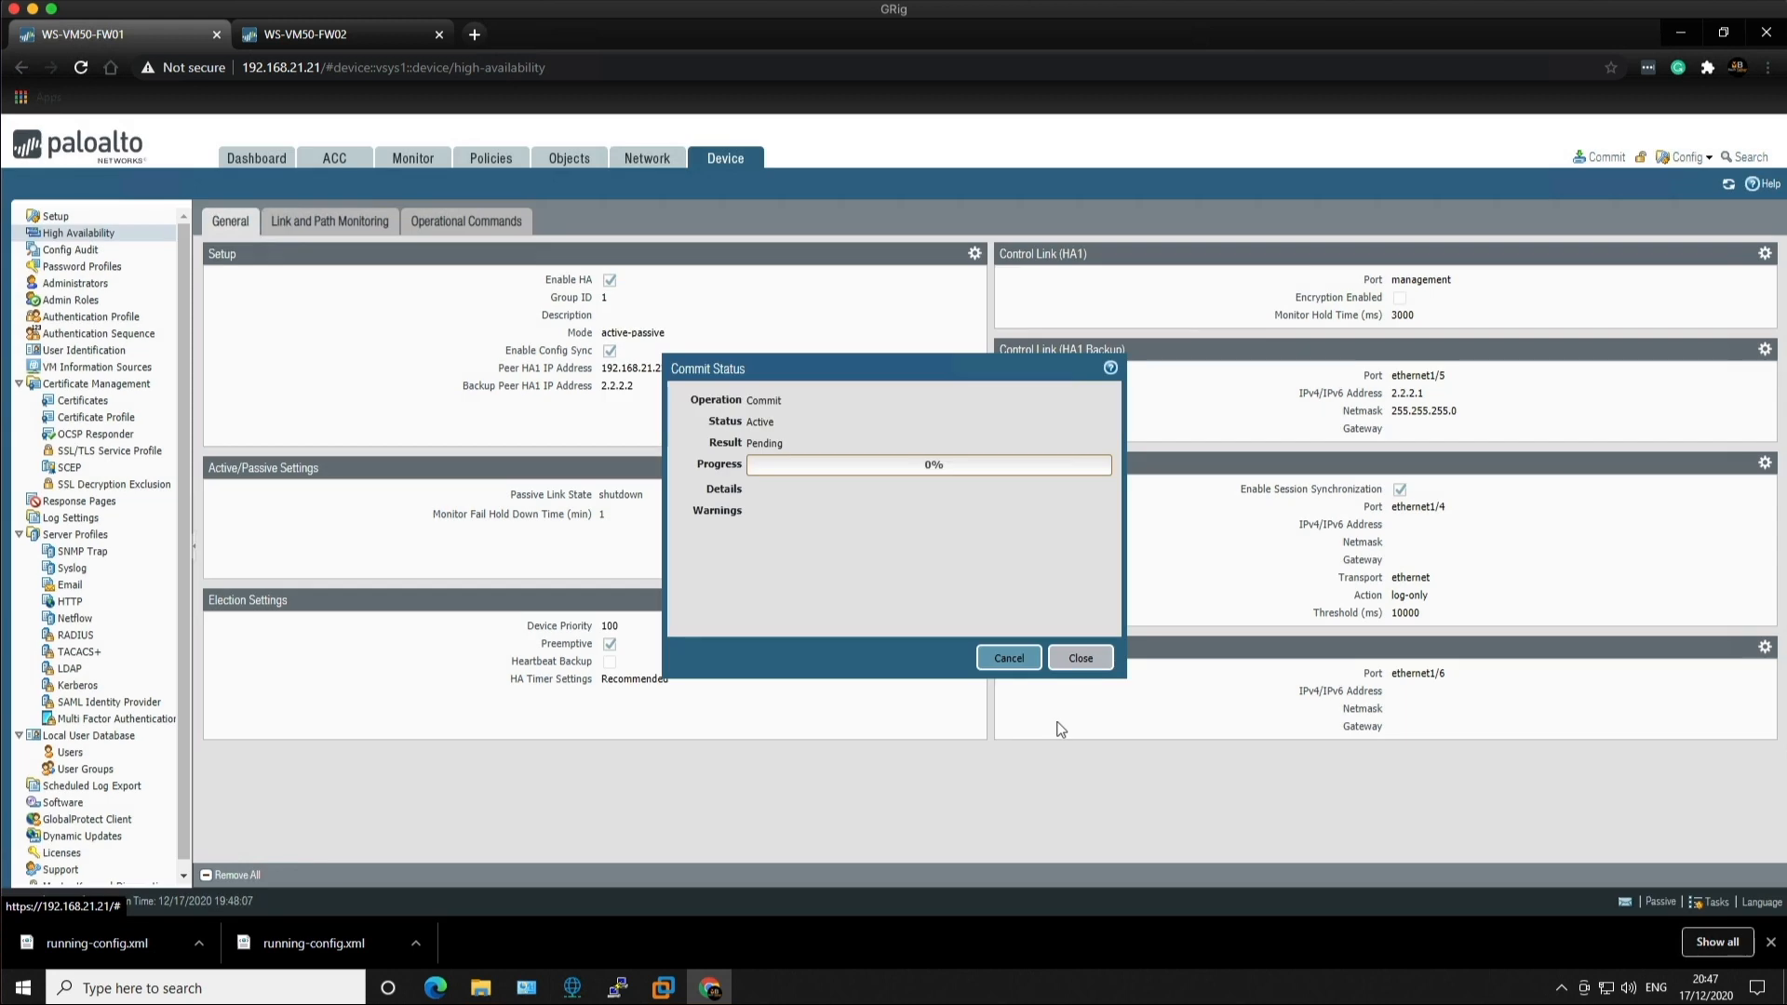
left_click(253, 160)
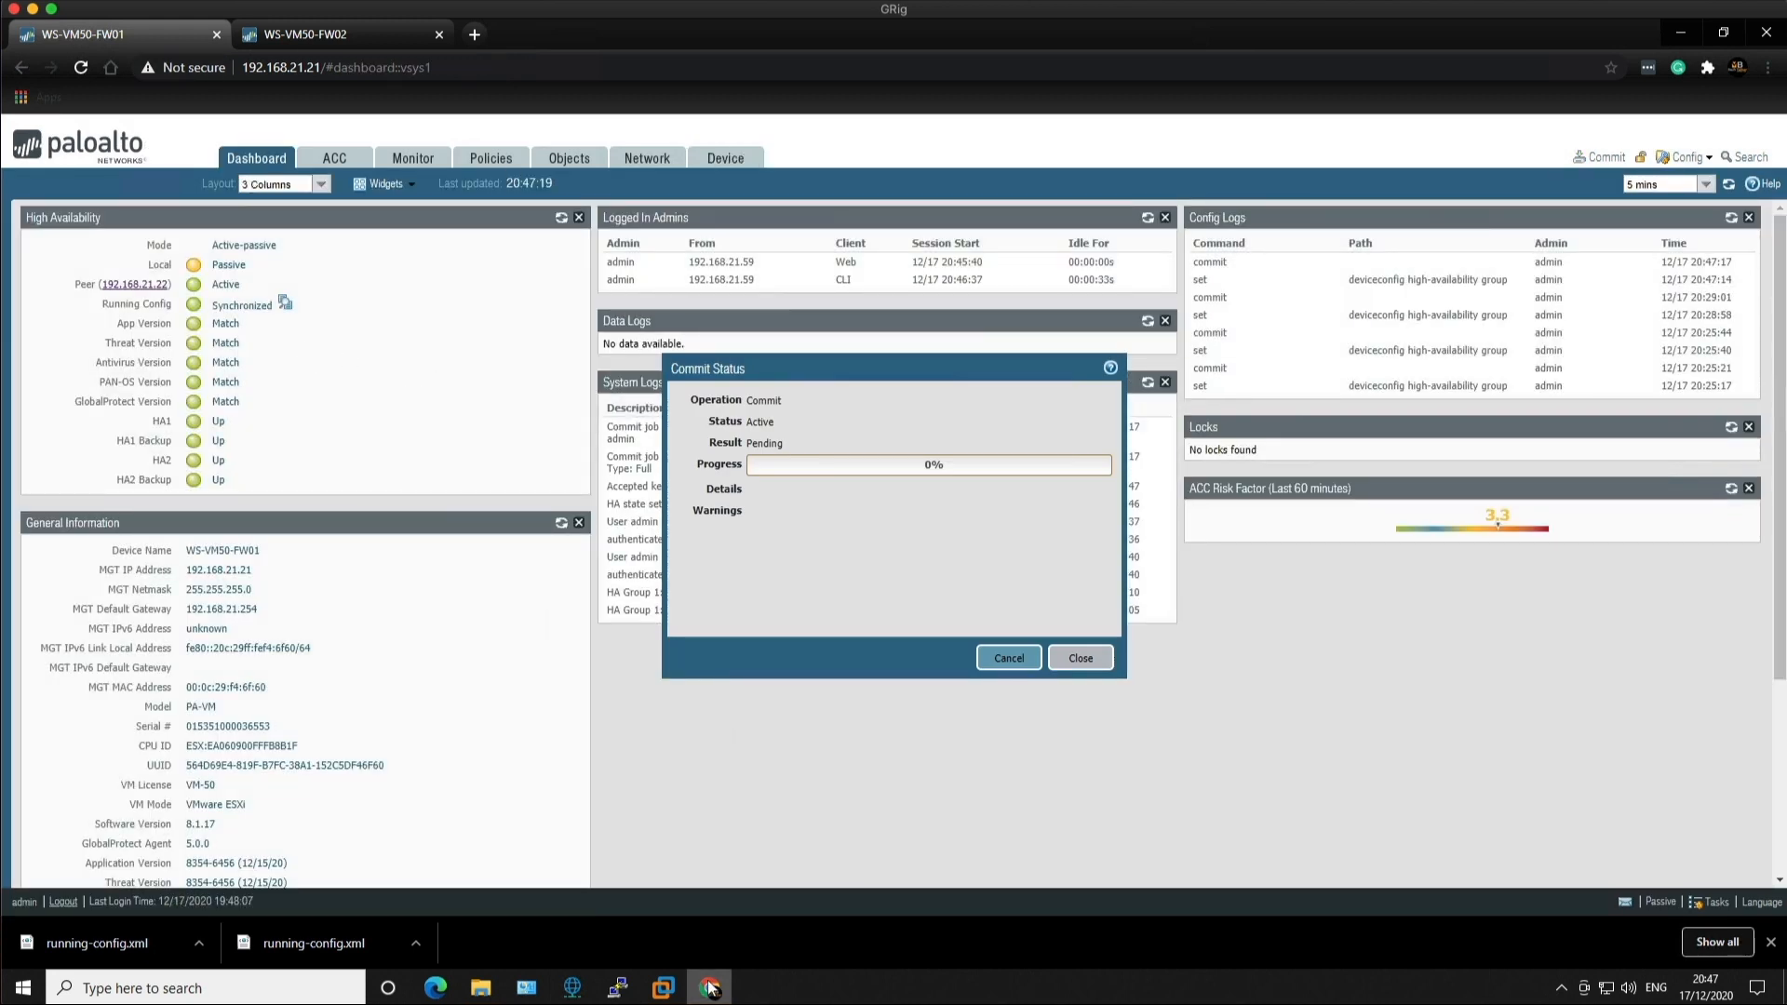
left_click(656, 989)
left_click(1107, 897)
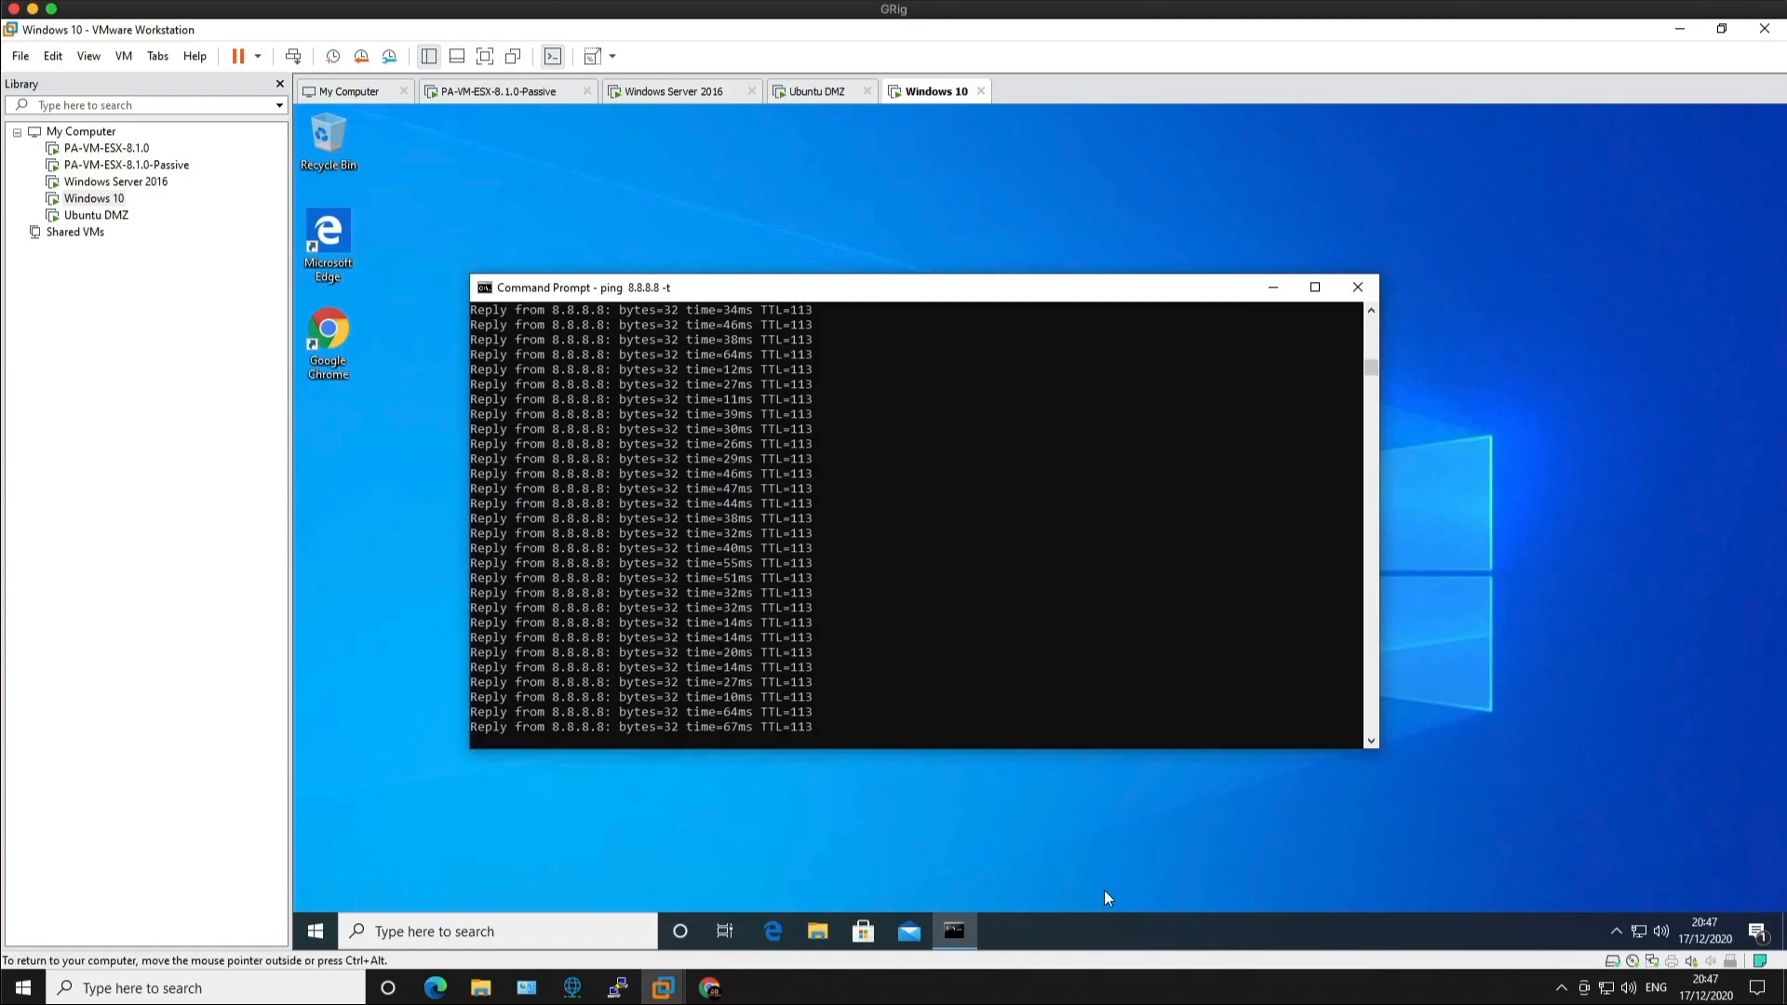
Step: Close the successful commit status report and refresh the dashboard's High Availability status
left_click(1679, 29)
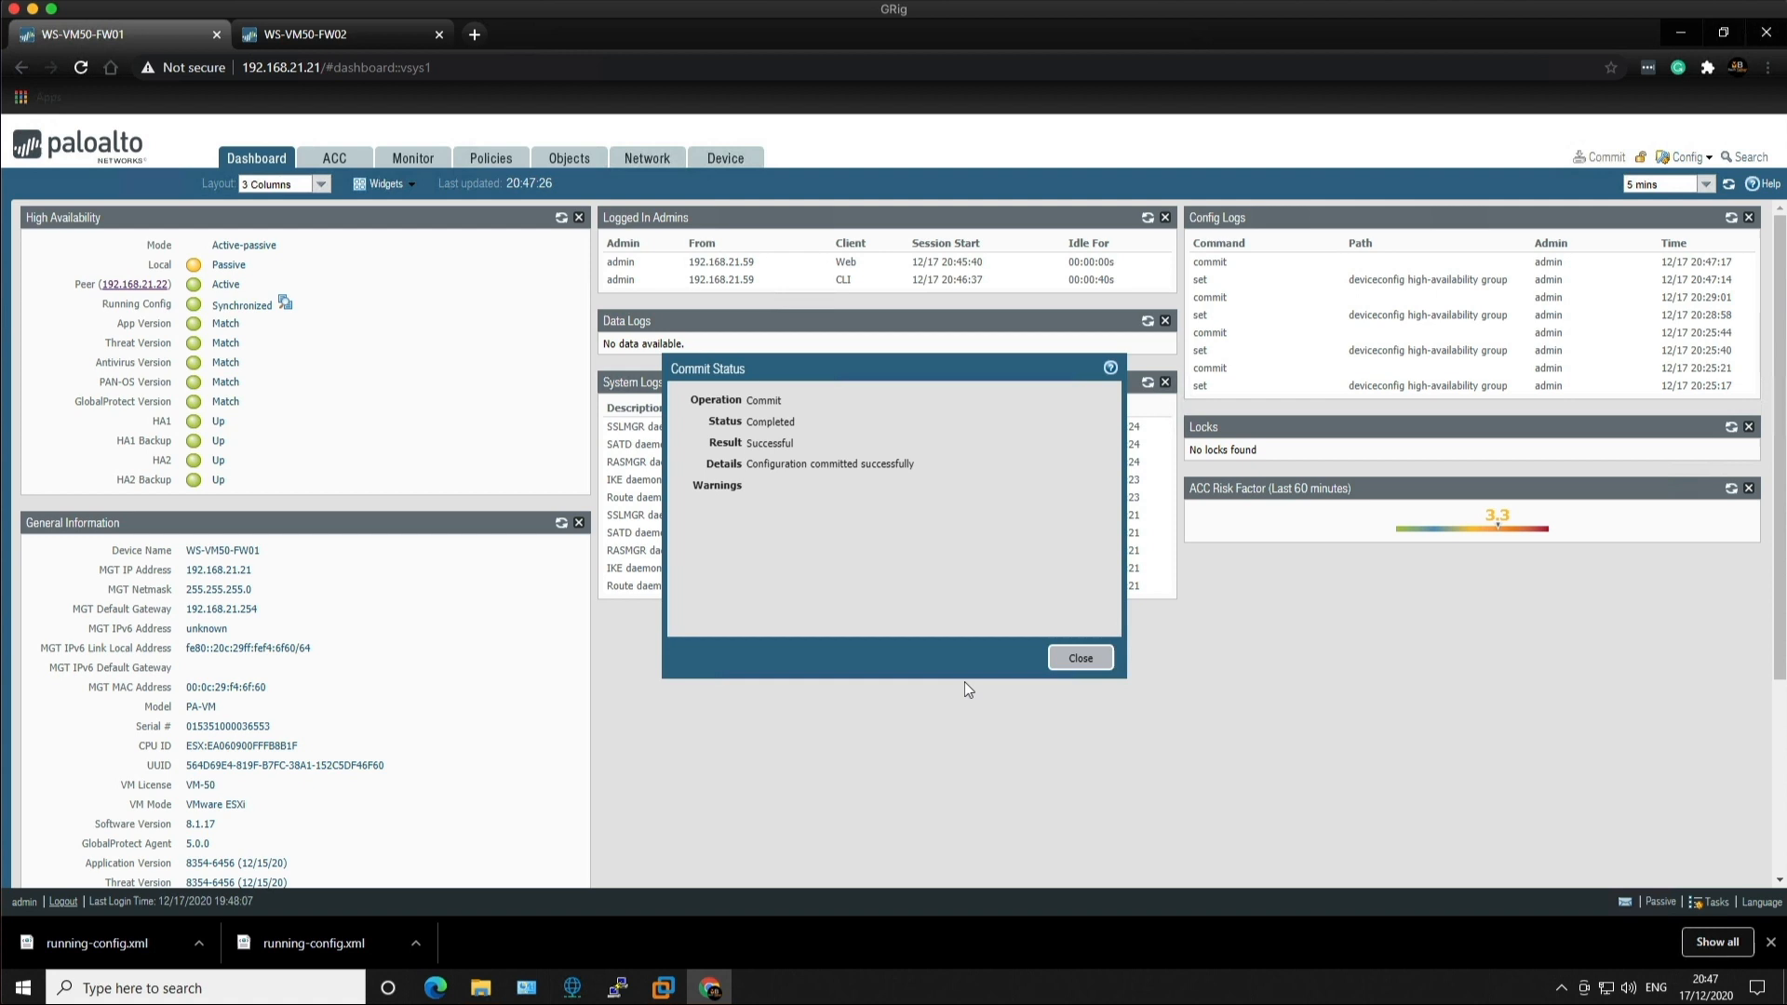
left_click(1077, 662)
left_click(1727, 186)
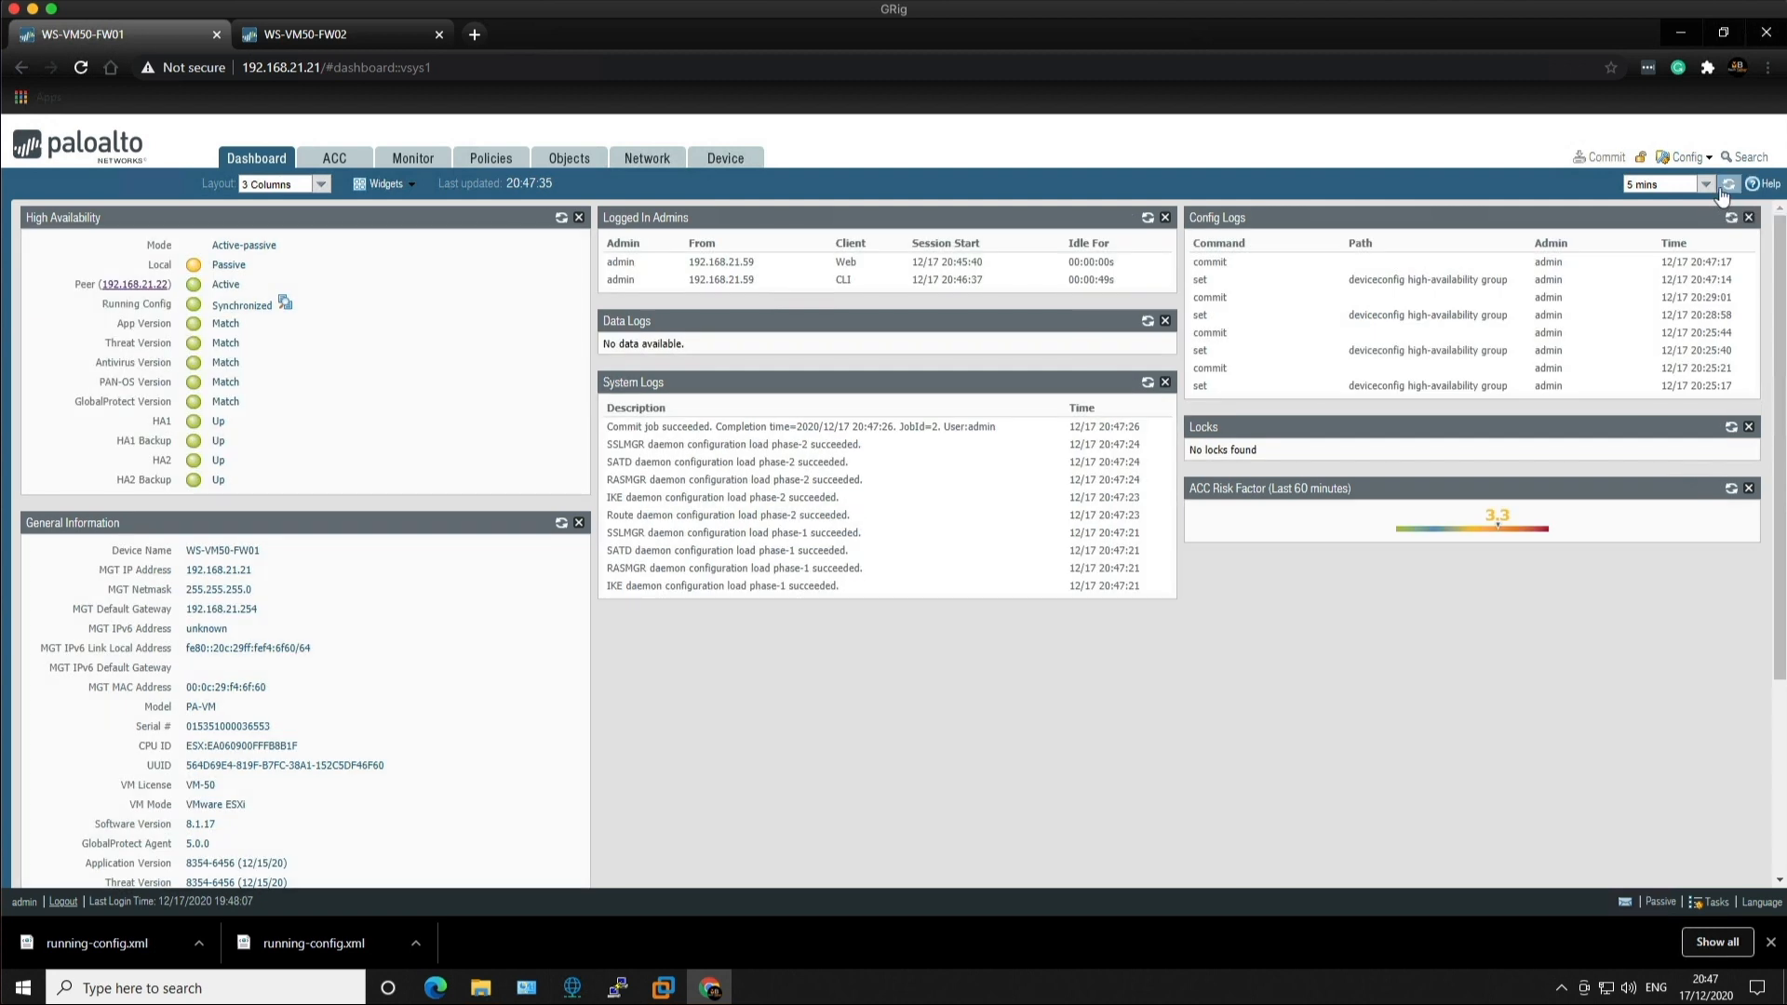
left_click(559, 224)
Step: Refresh FW02's dashboard, then switch back to FW01
key("ctrl+Tab")
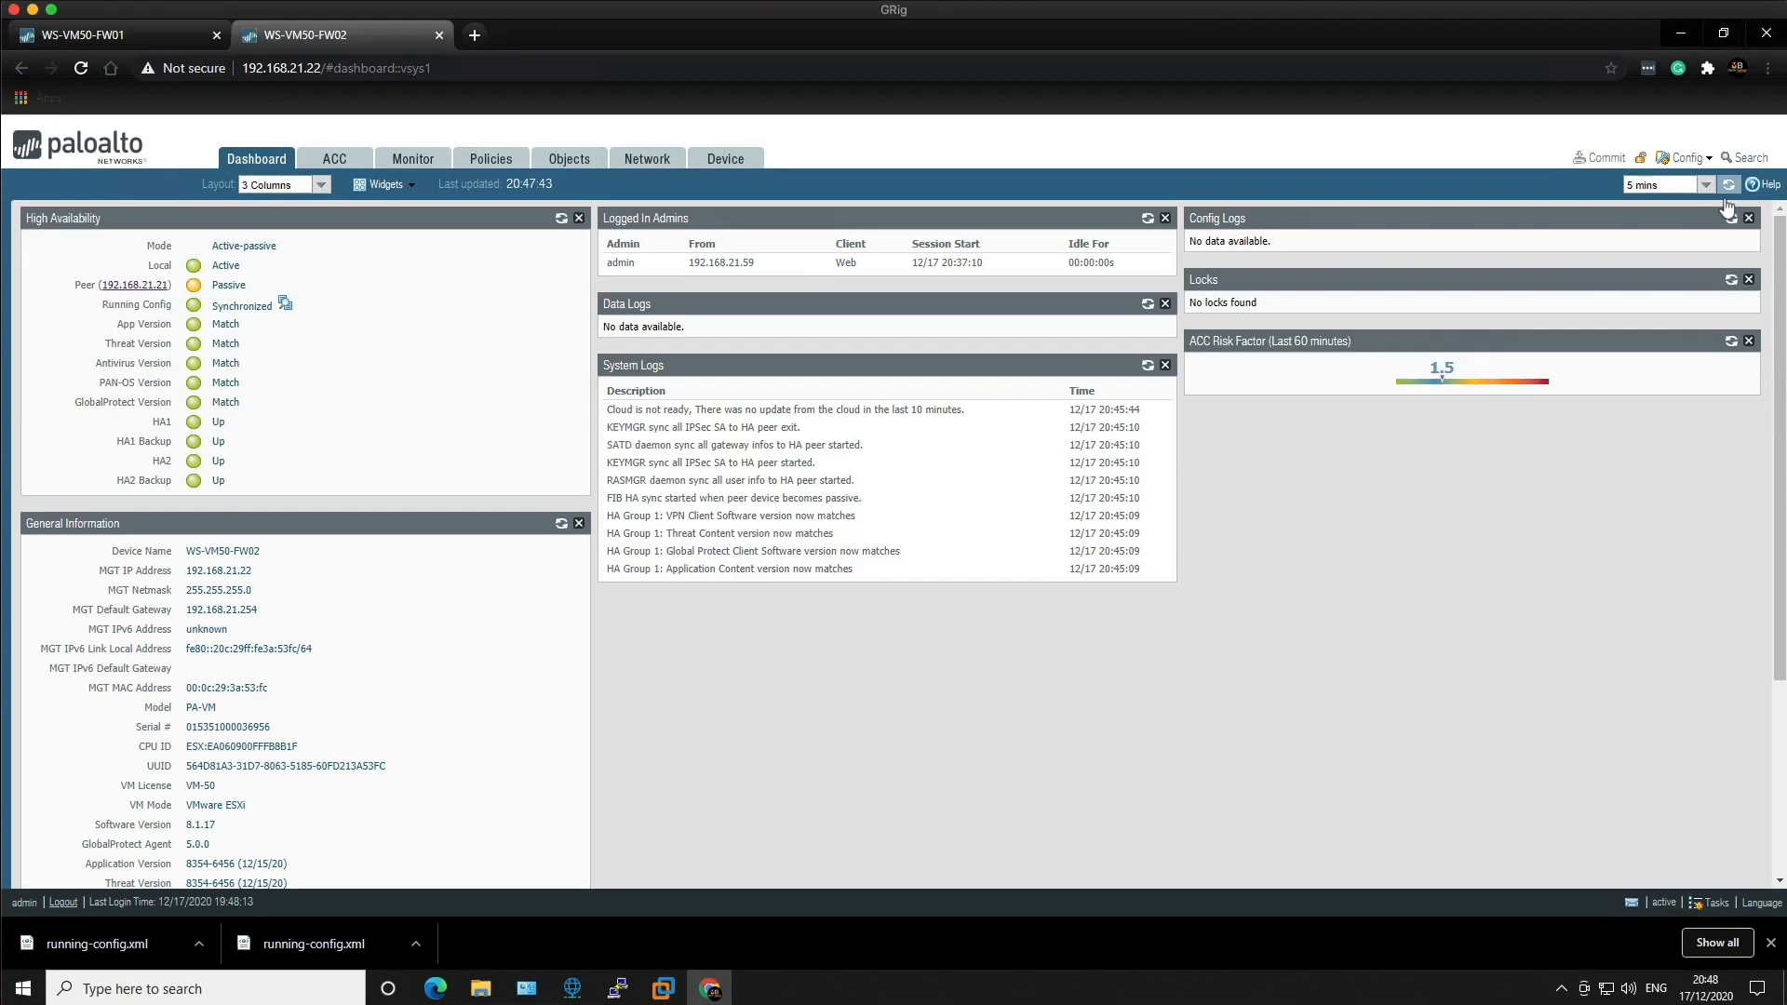
left_click(1727, 186)
left_click(136, 40)
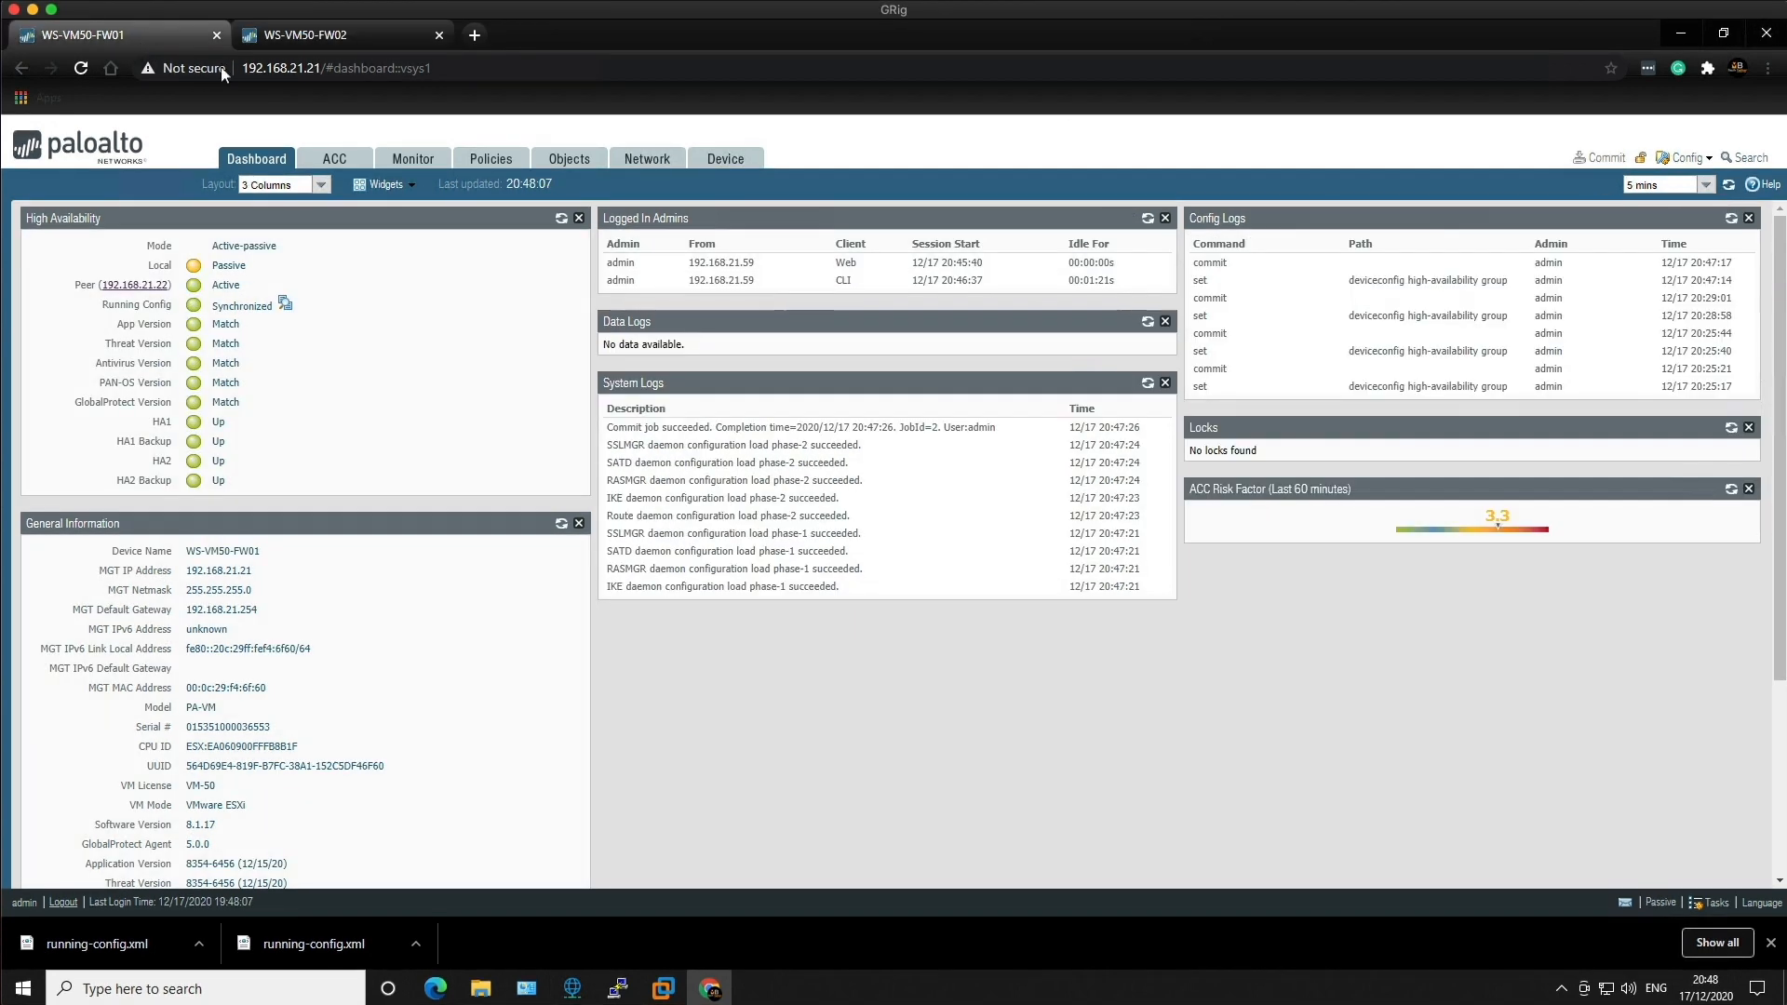
Step: Show FW01's system logs at 100 per page filtered to HA events, then return to the dashboard
left_click(415, 176)
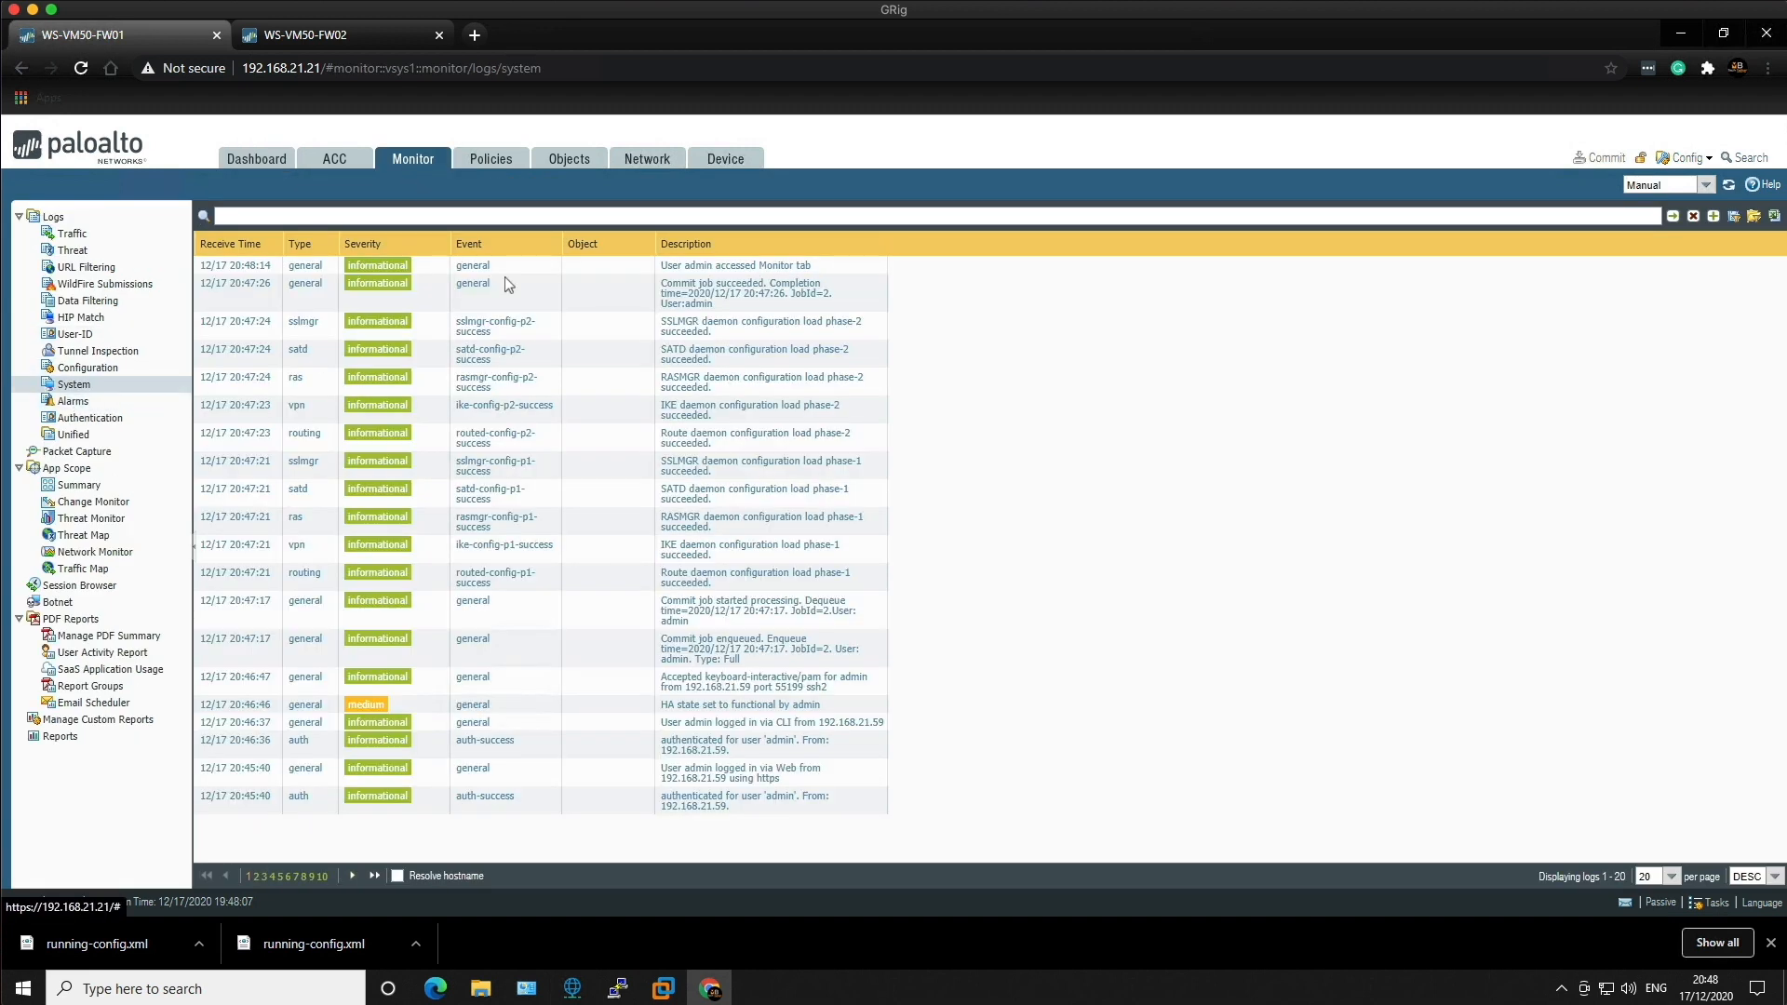
left_click(1727, 186)
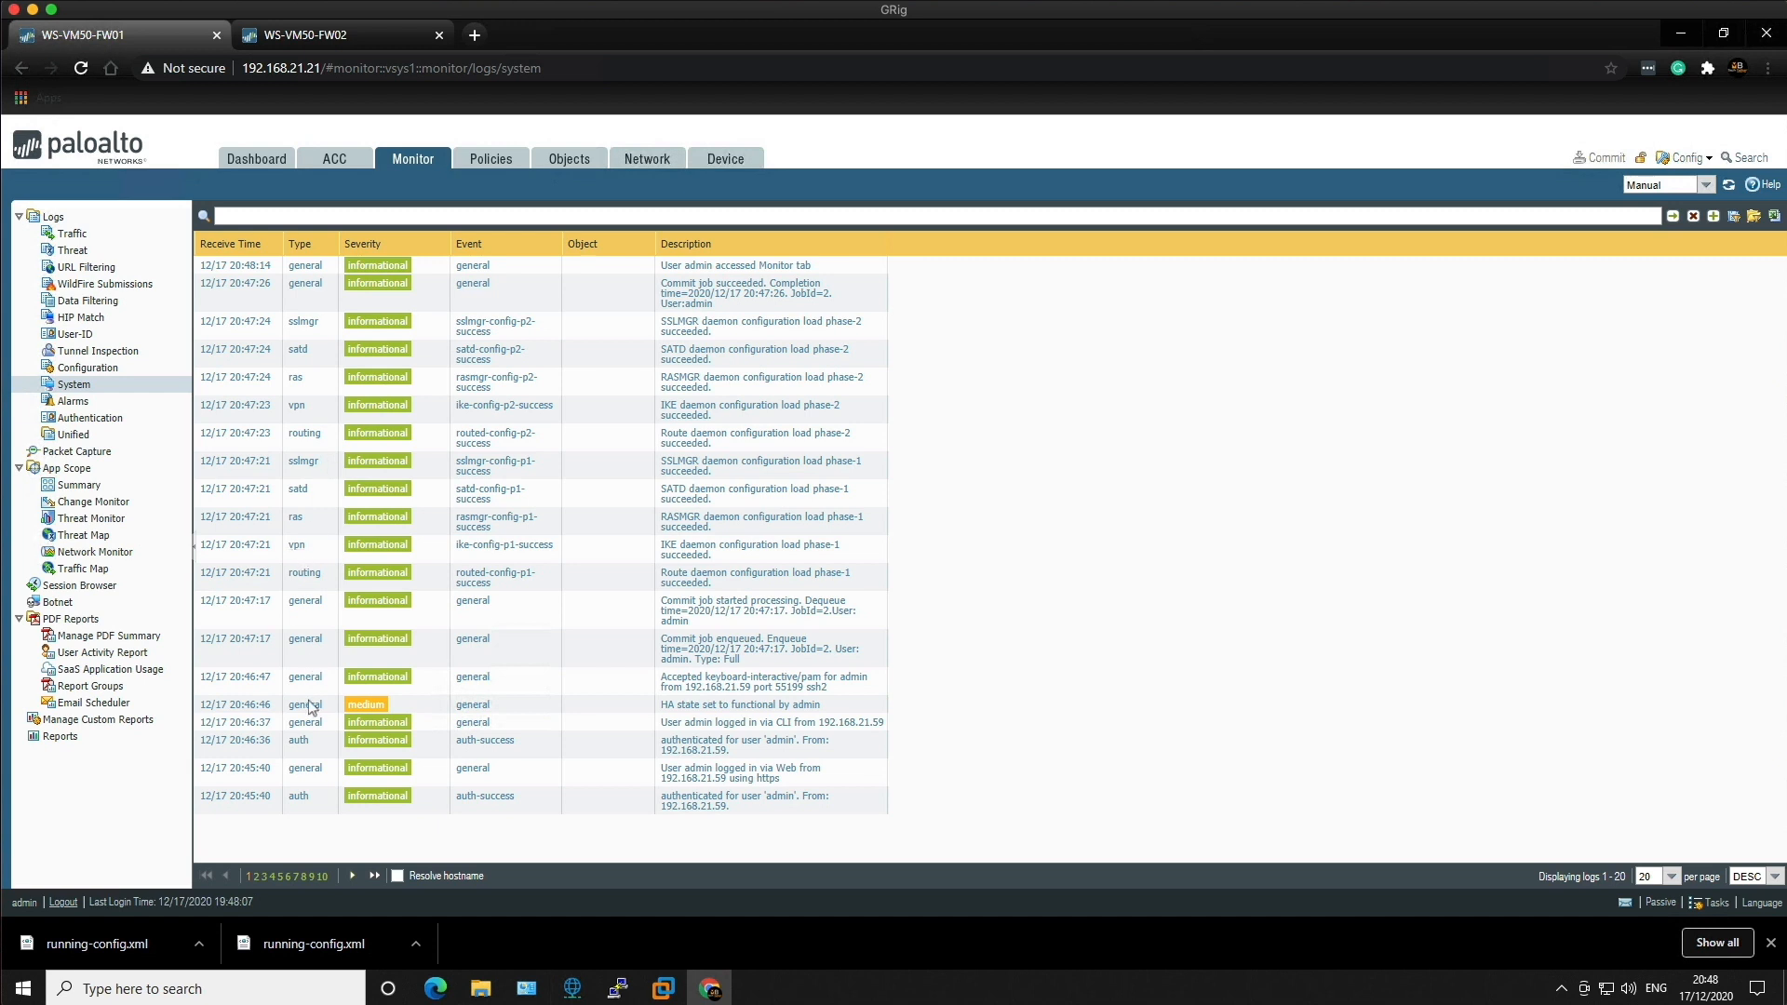
left_click(1666, 877)
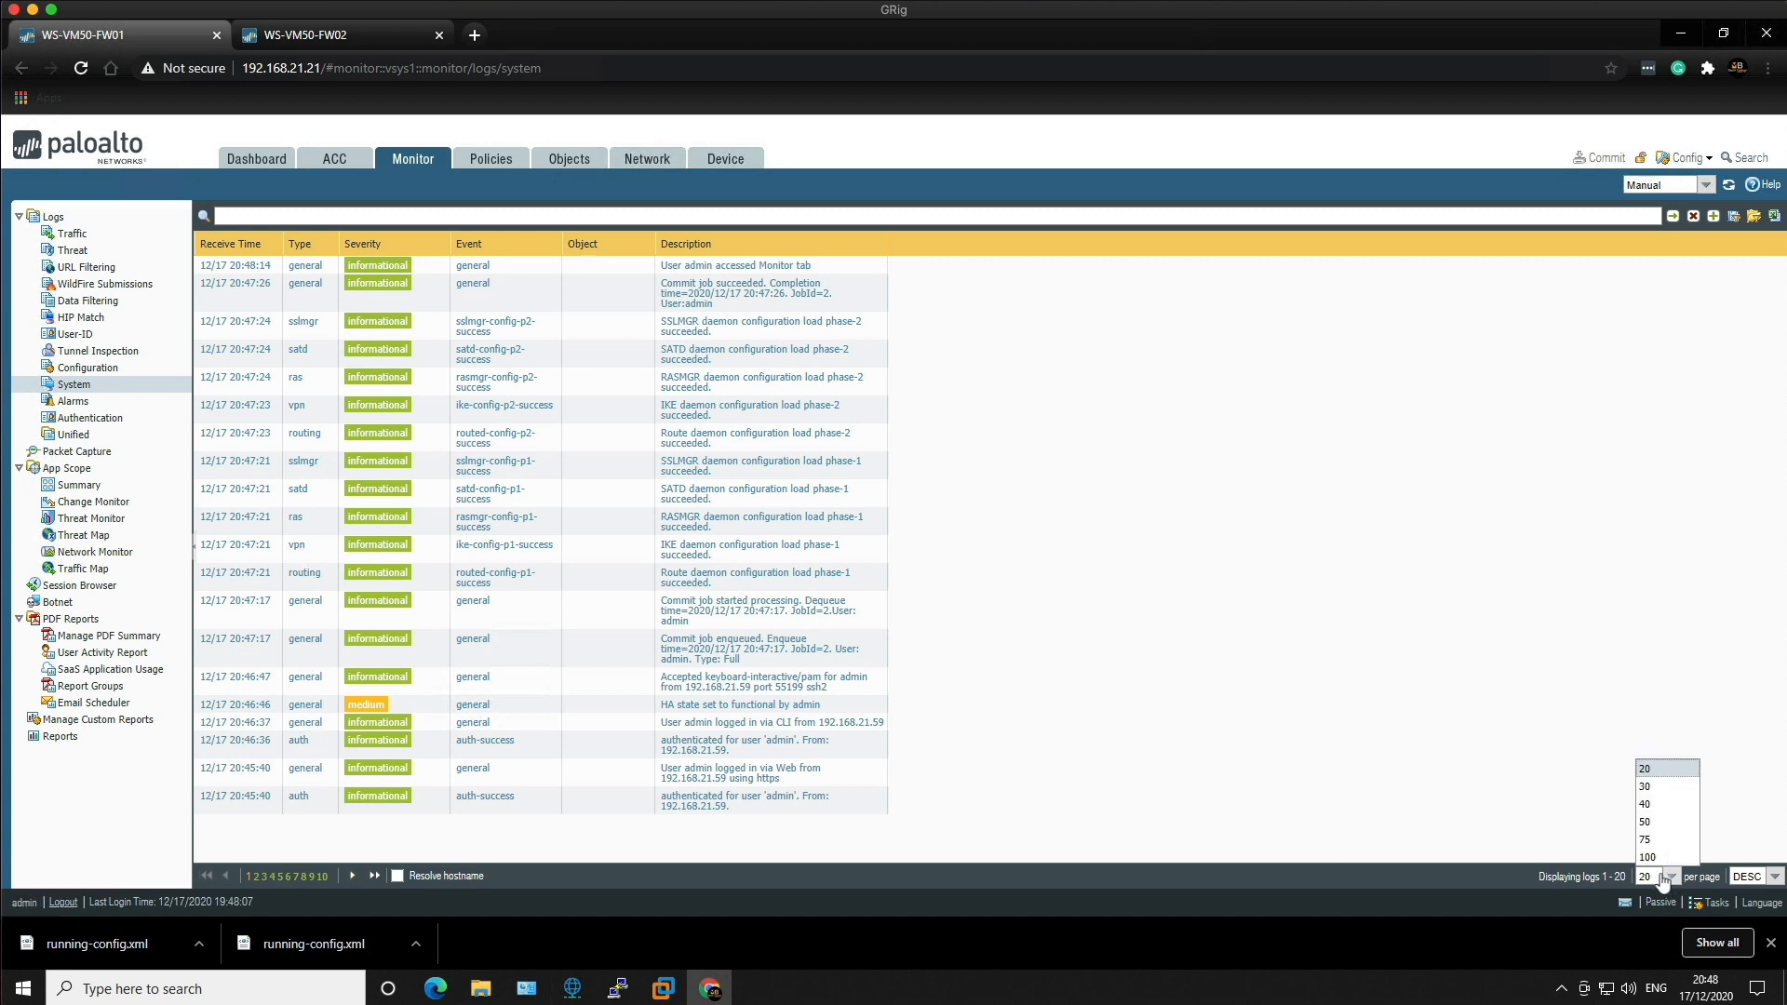
left_click(1647, 857)
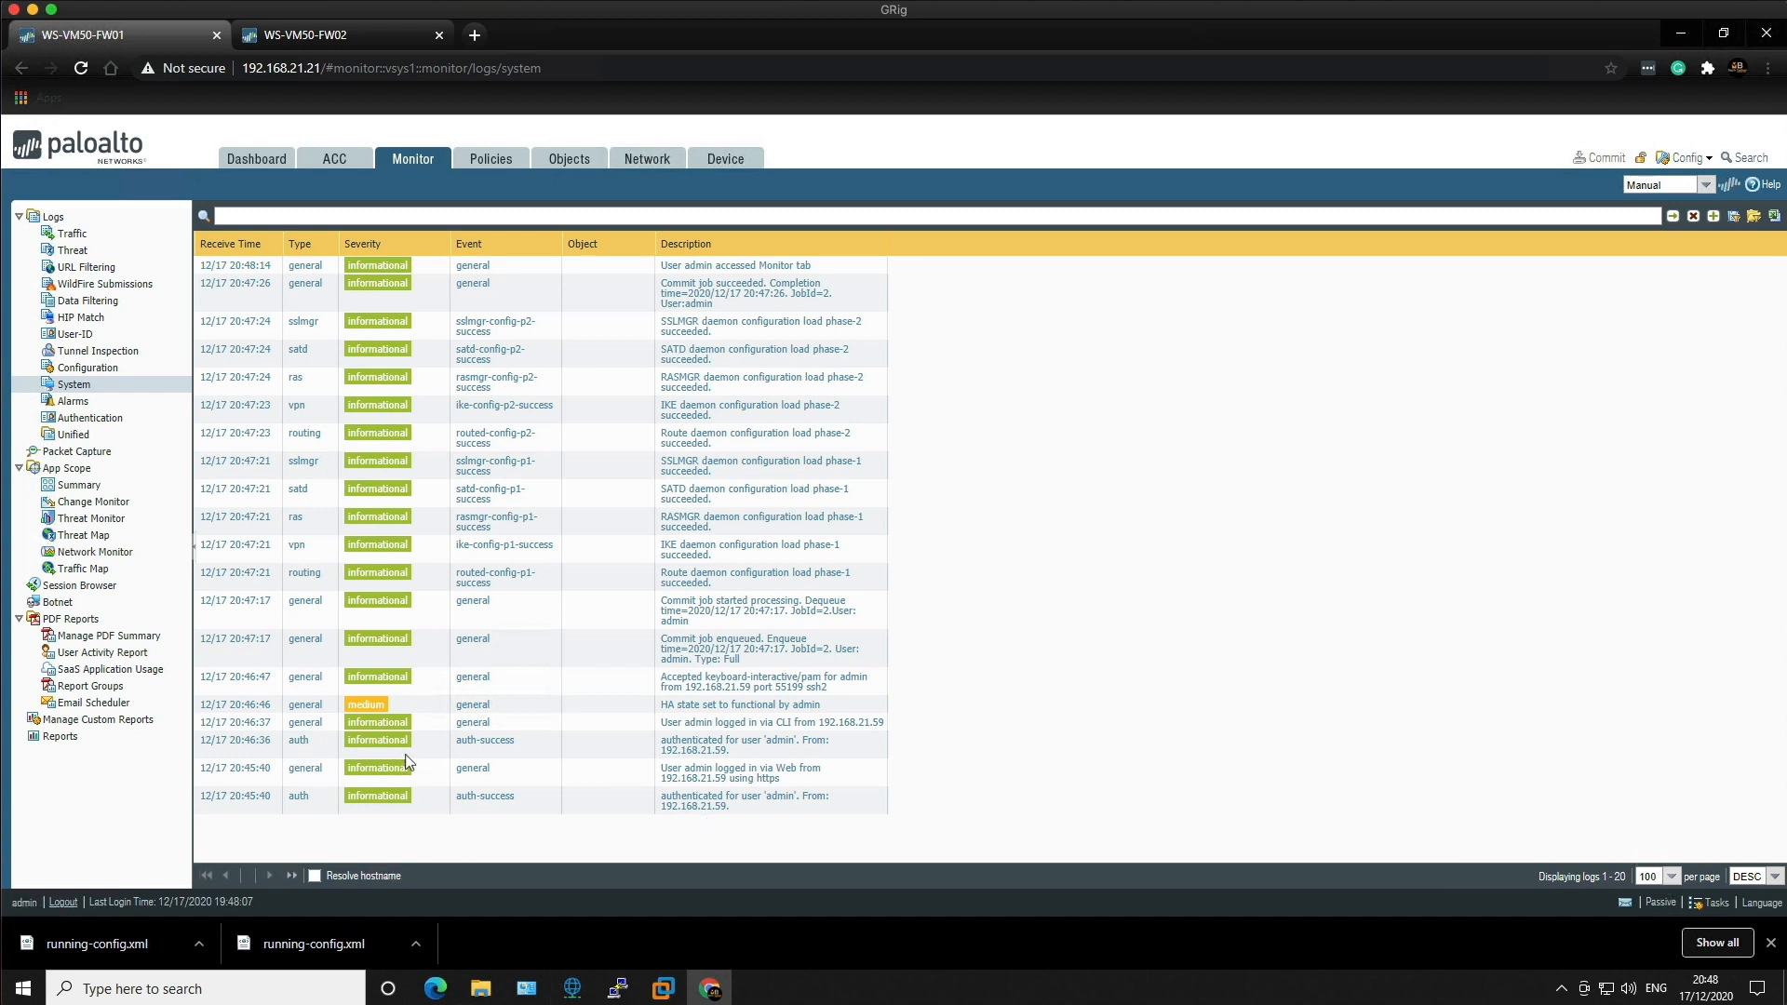
scroll(302, 744, "down", 2)
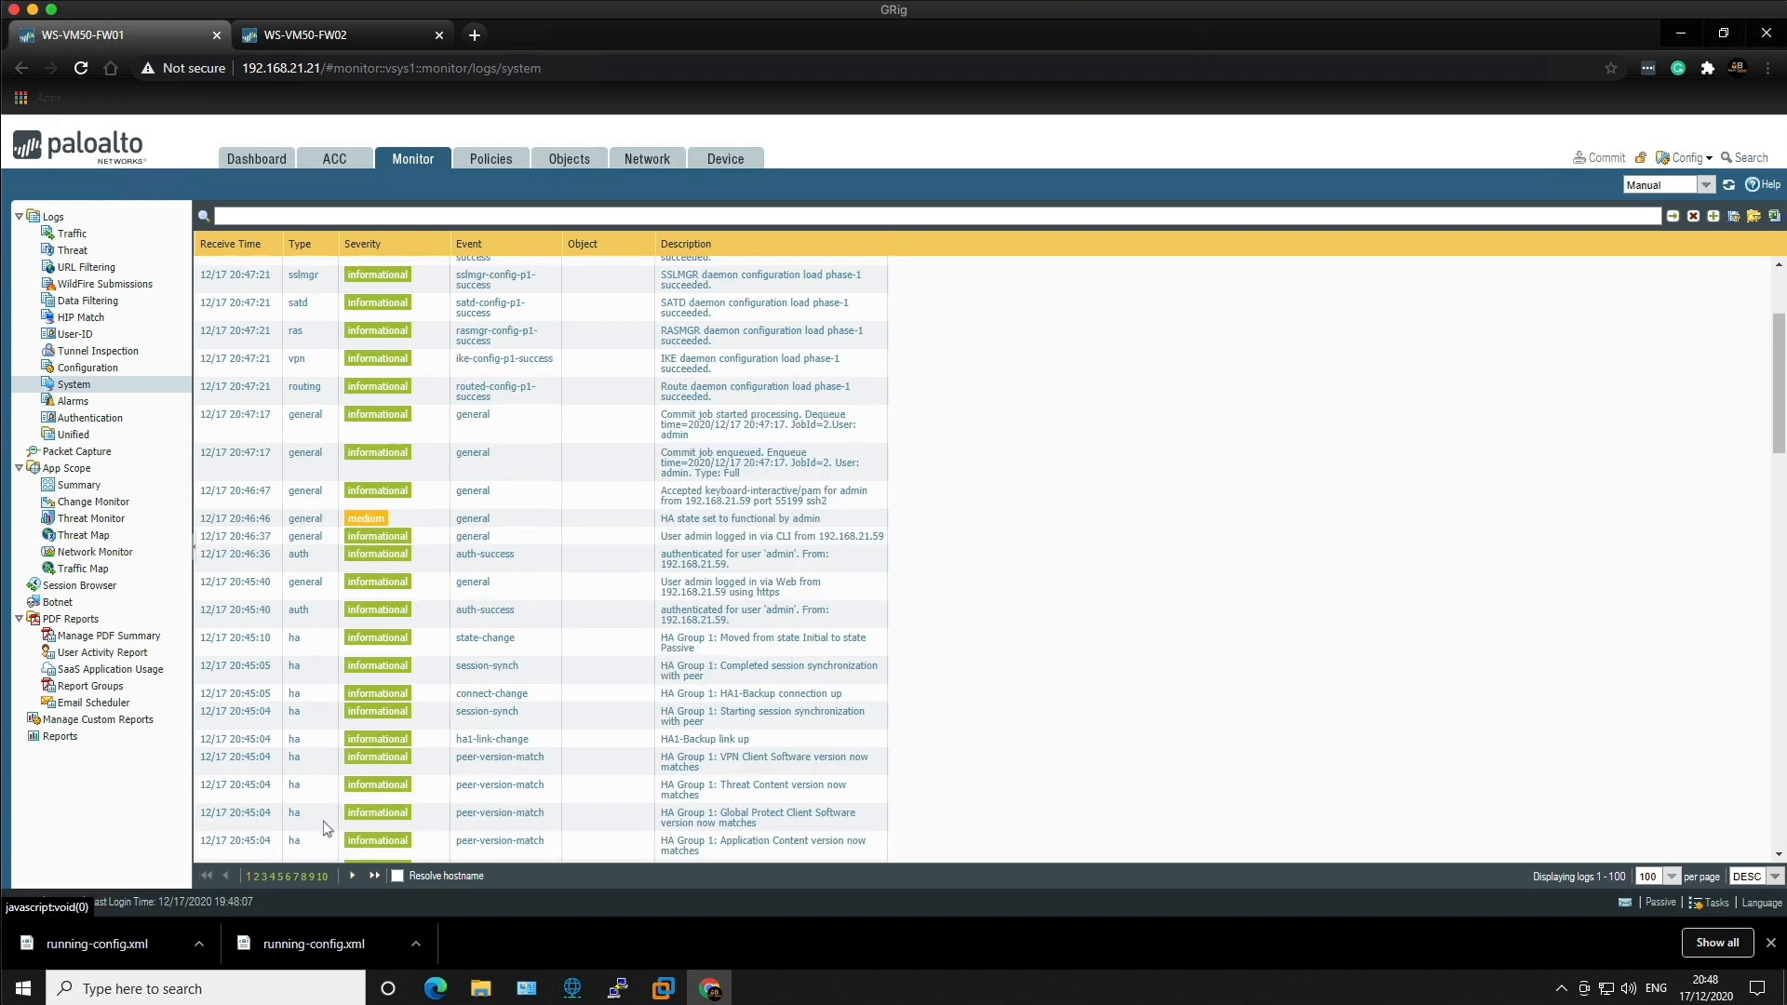
left_click(296, 765)
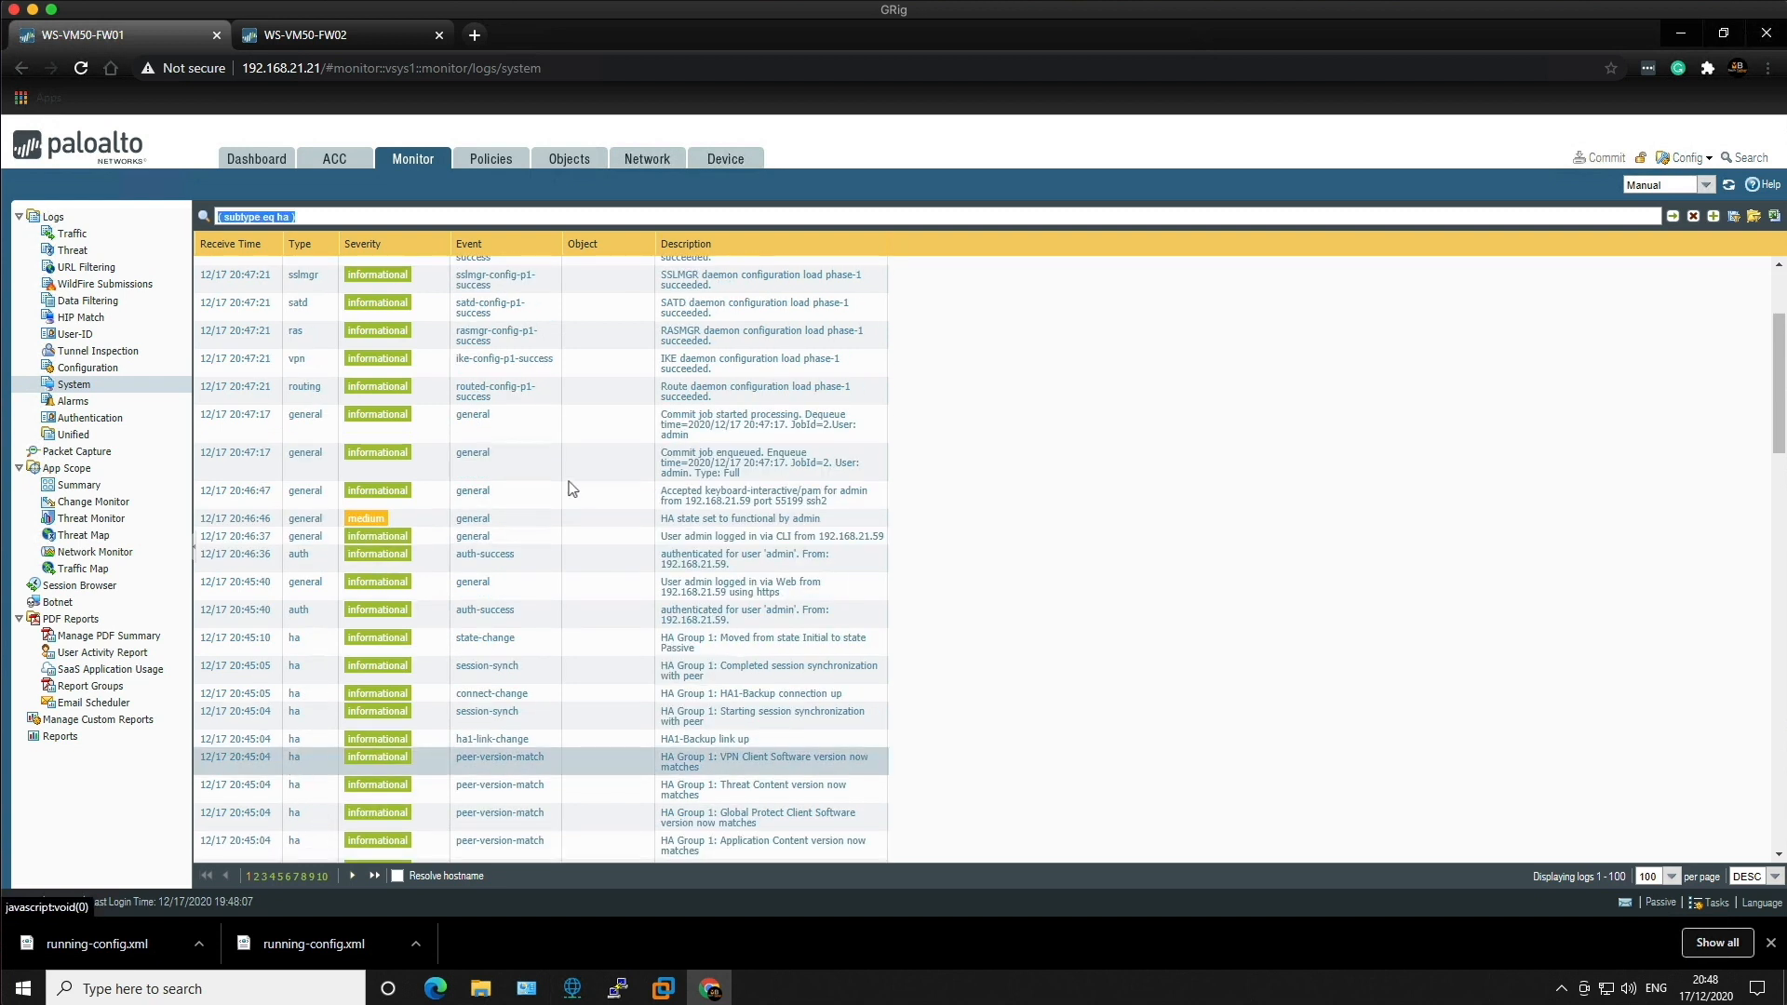
key("Return")
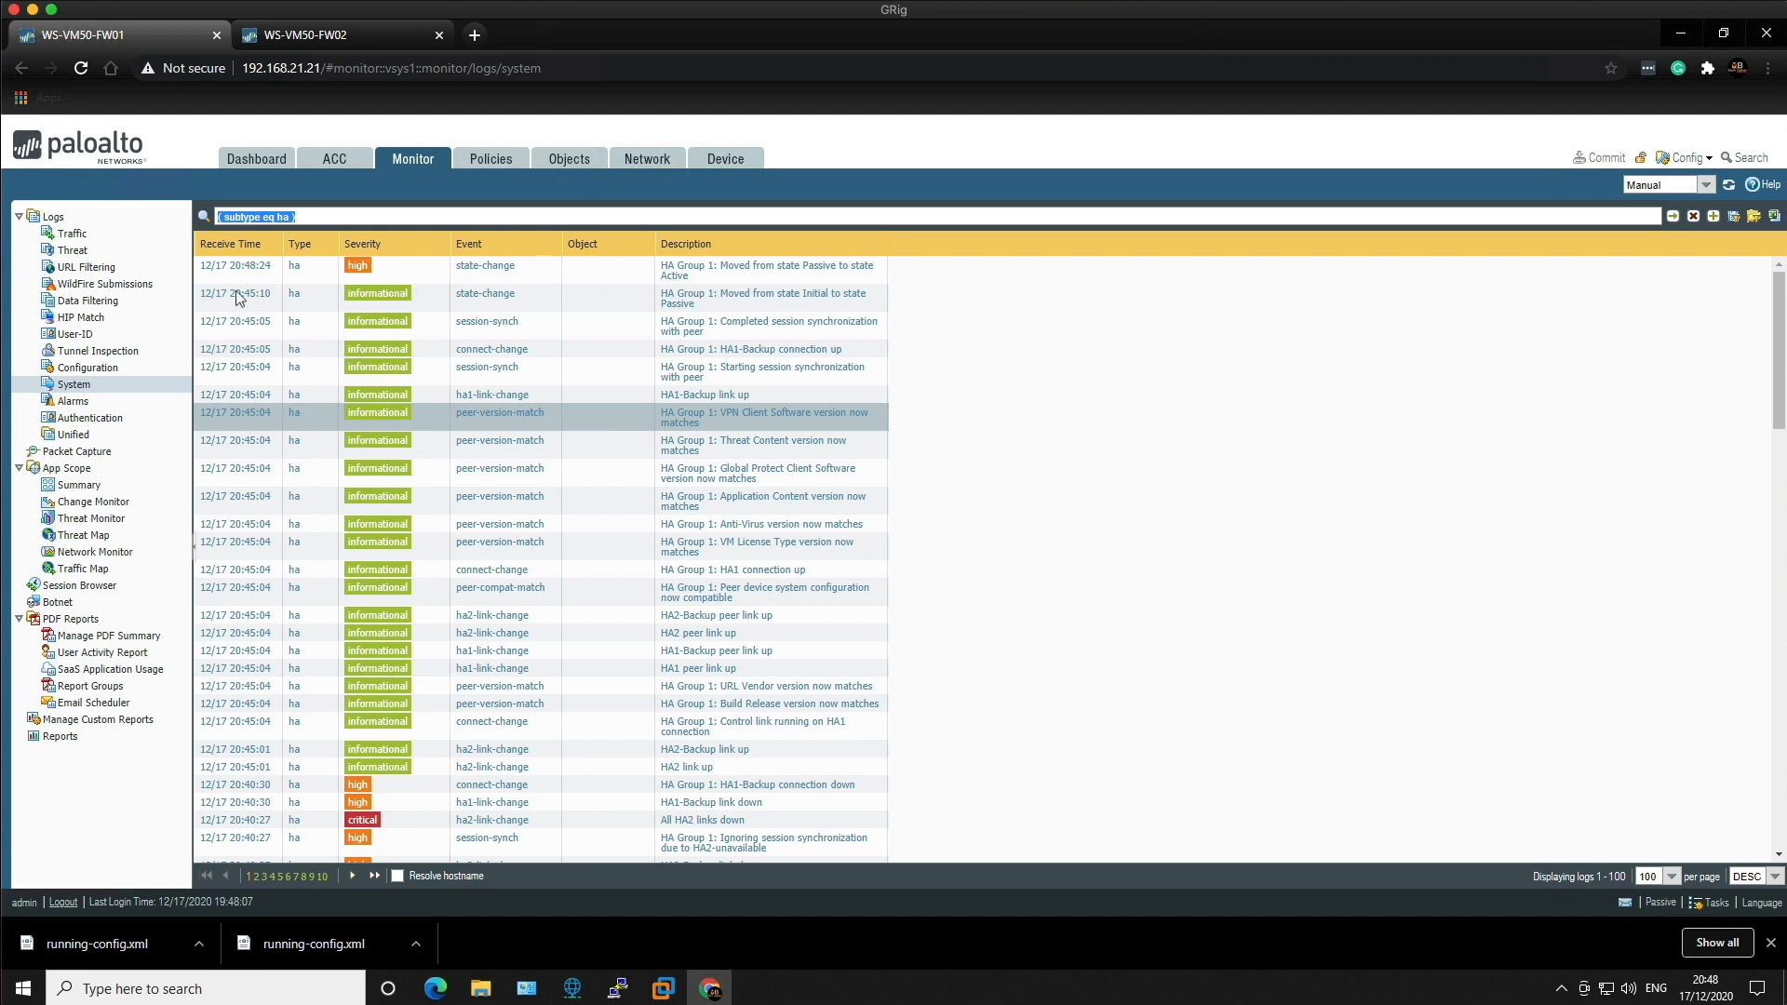
left_click(260, 165)
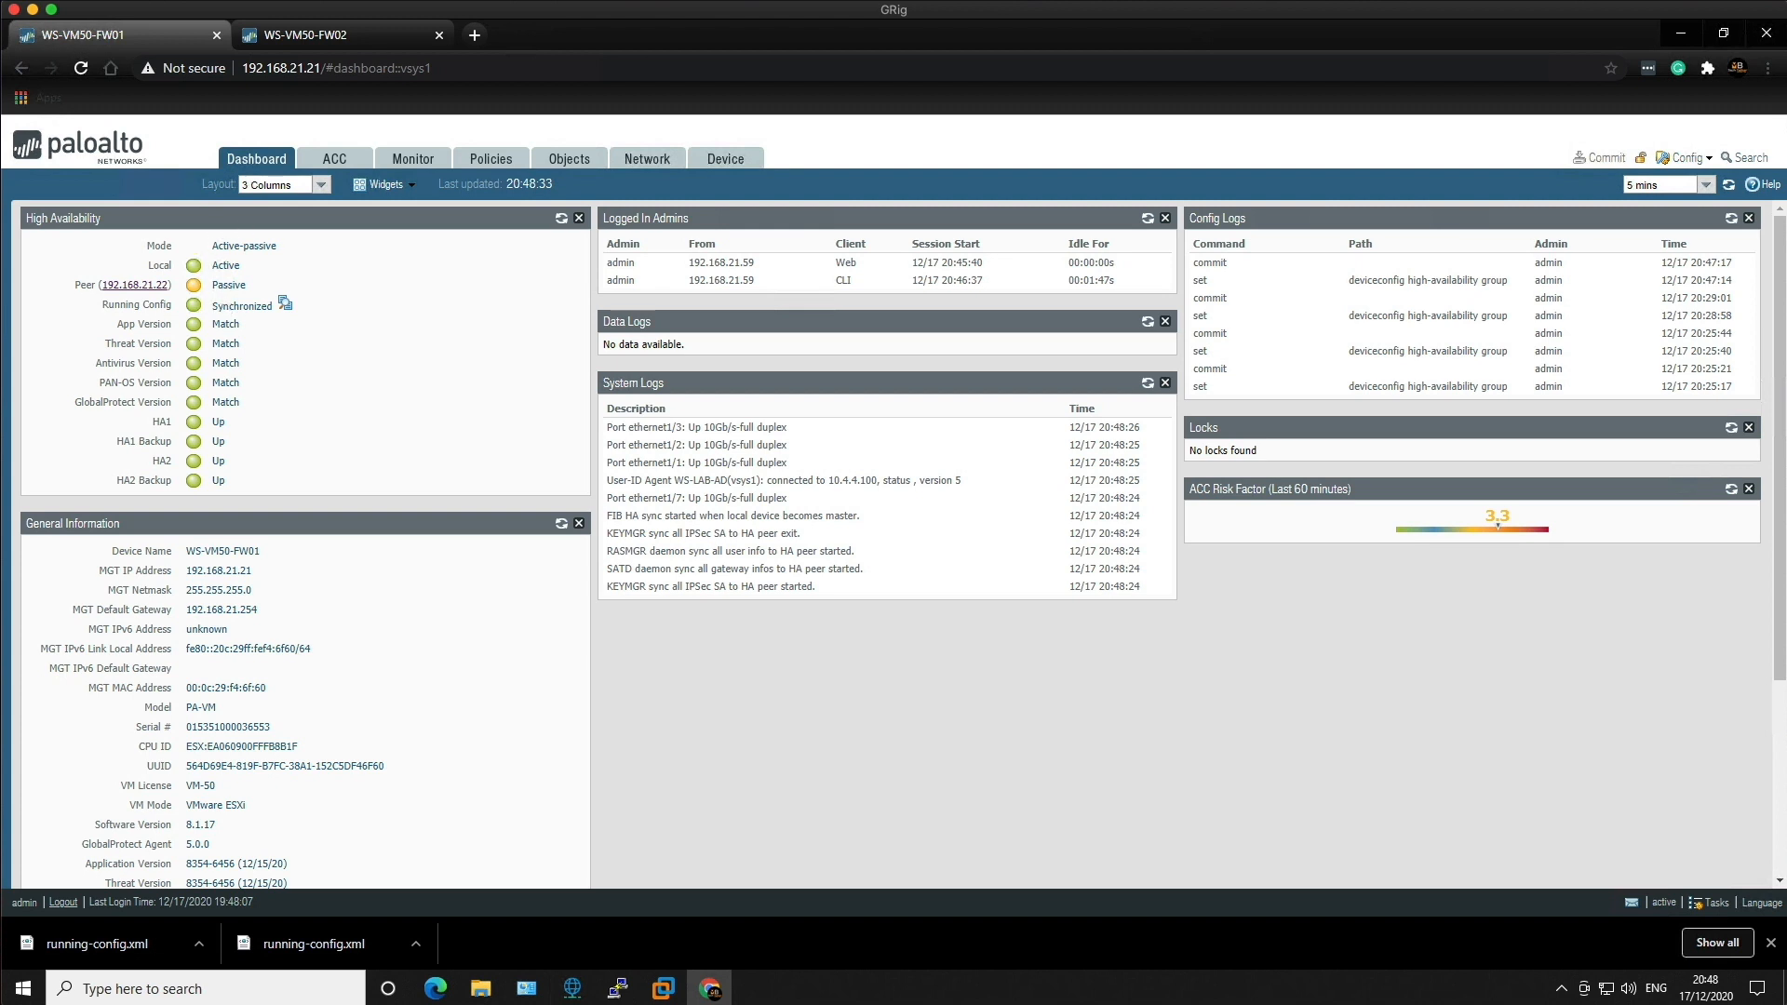
mouse_move(664, 988)
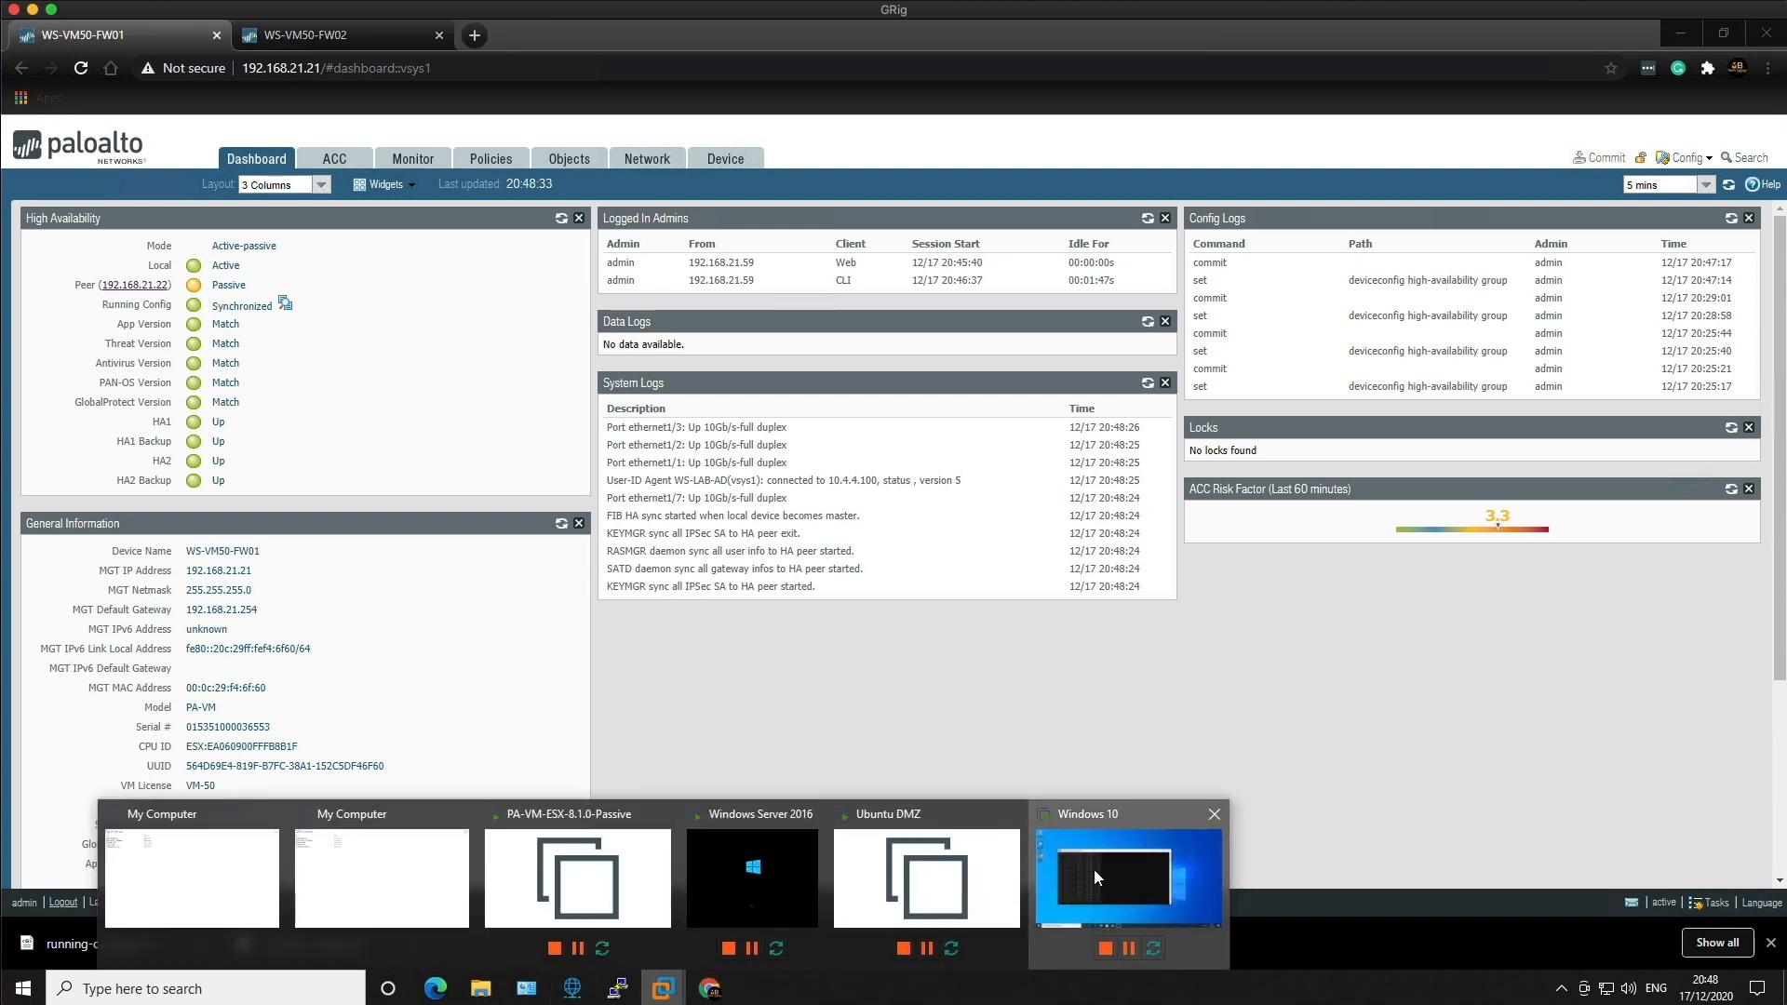
left_click(1128, 884)
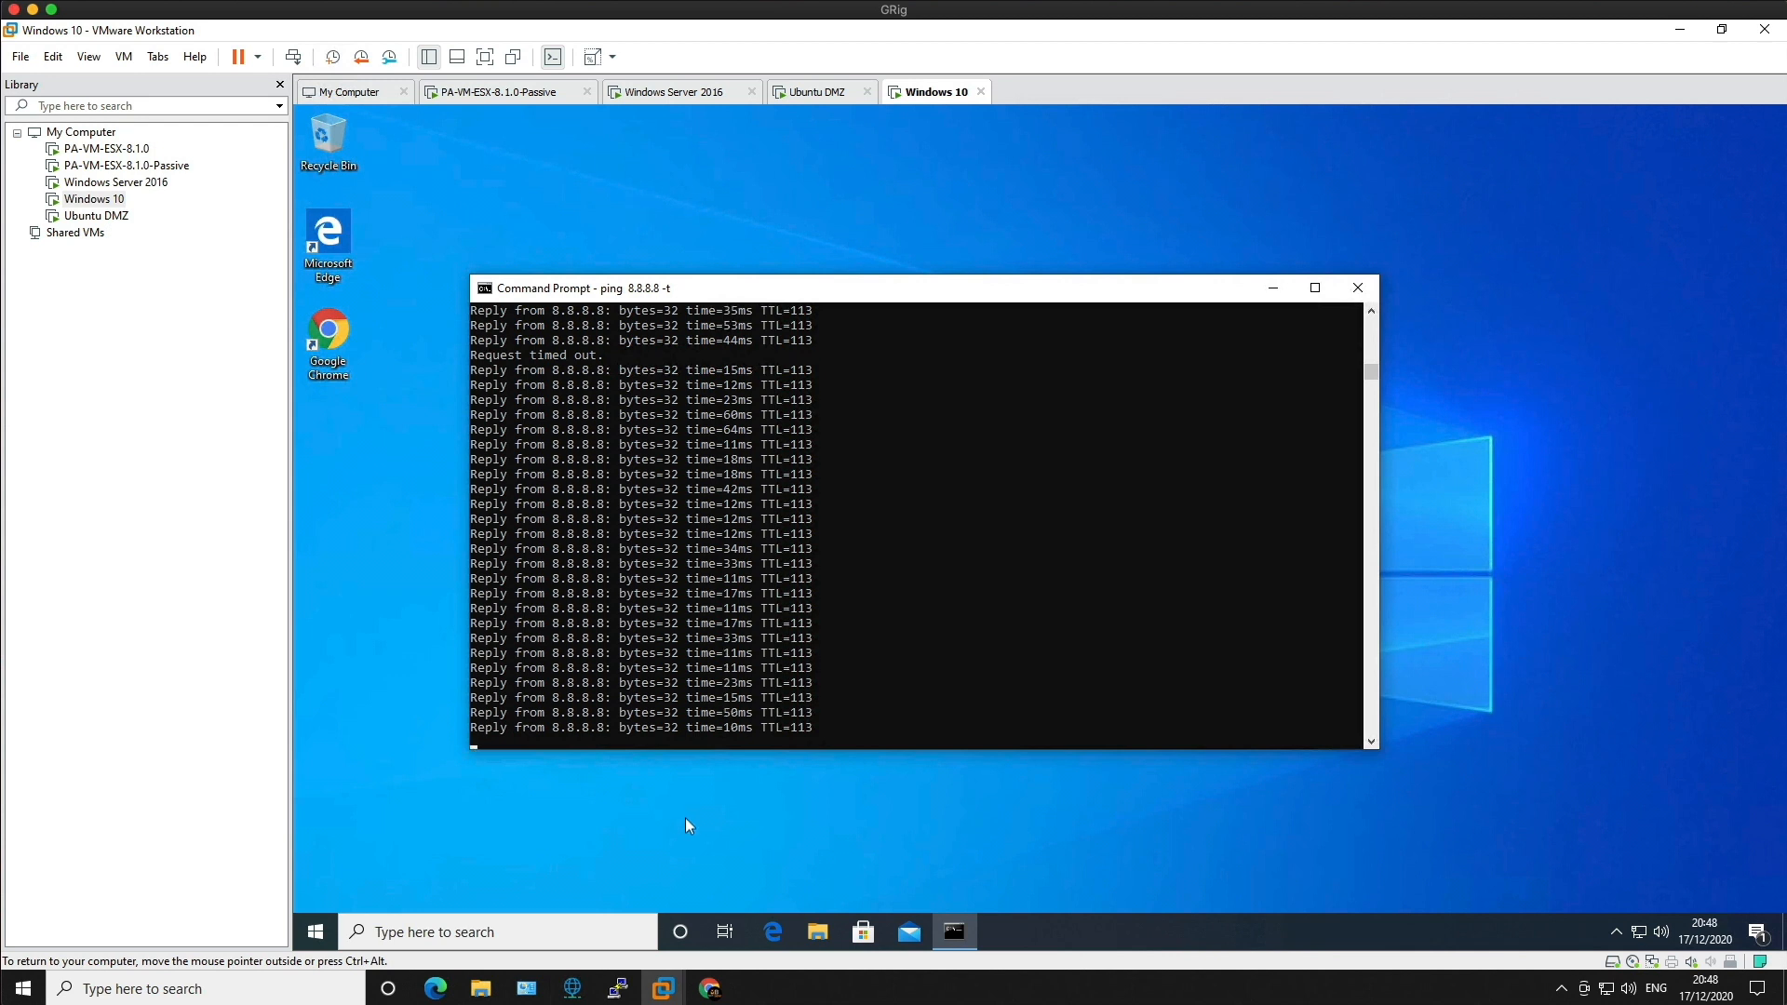
left_click(709, 992)
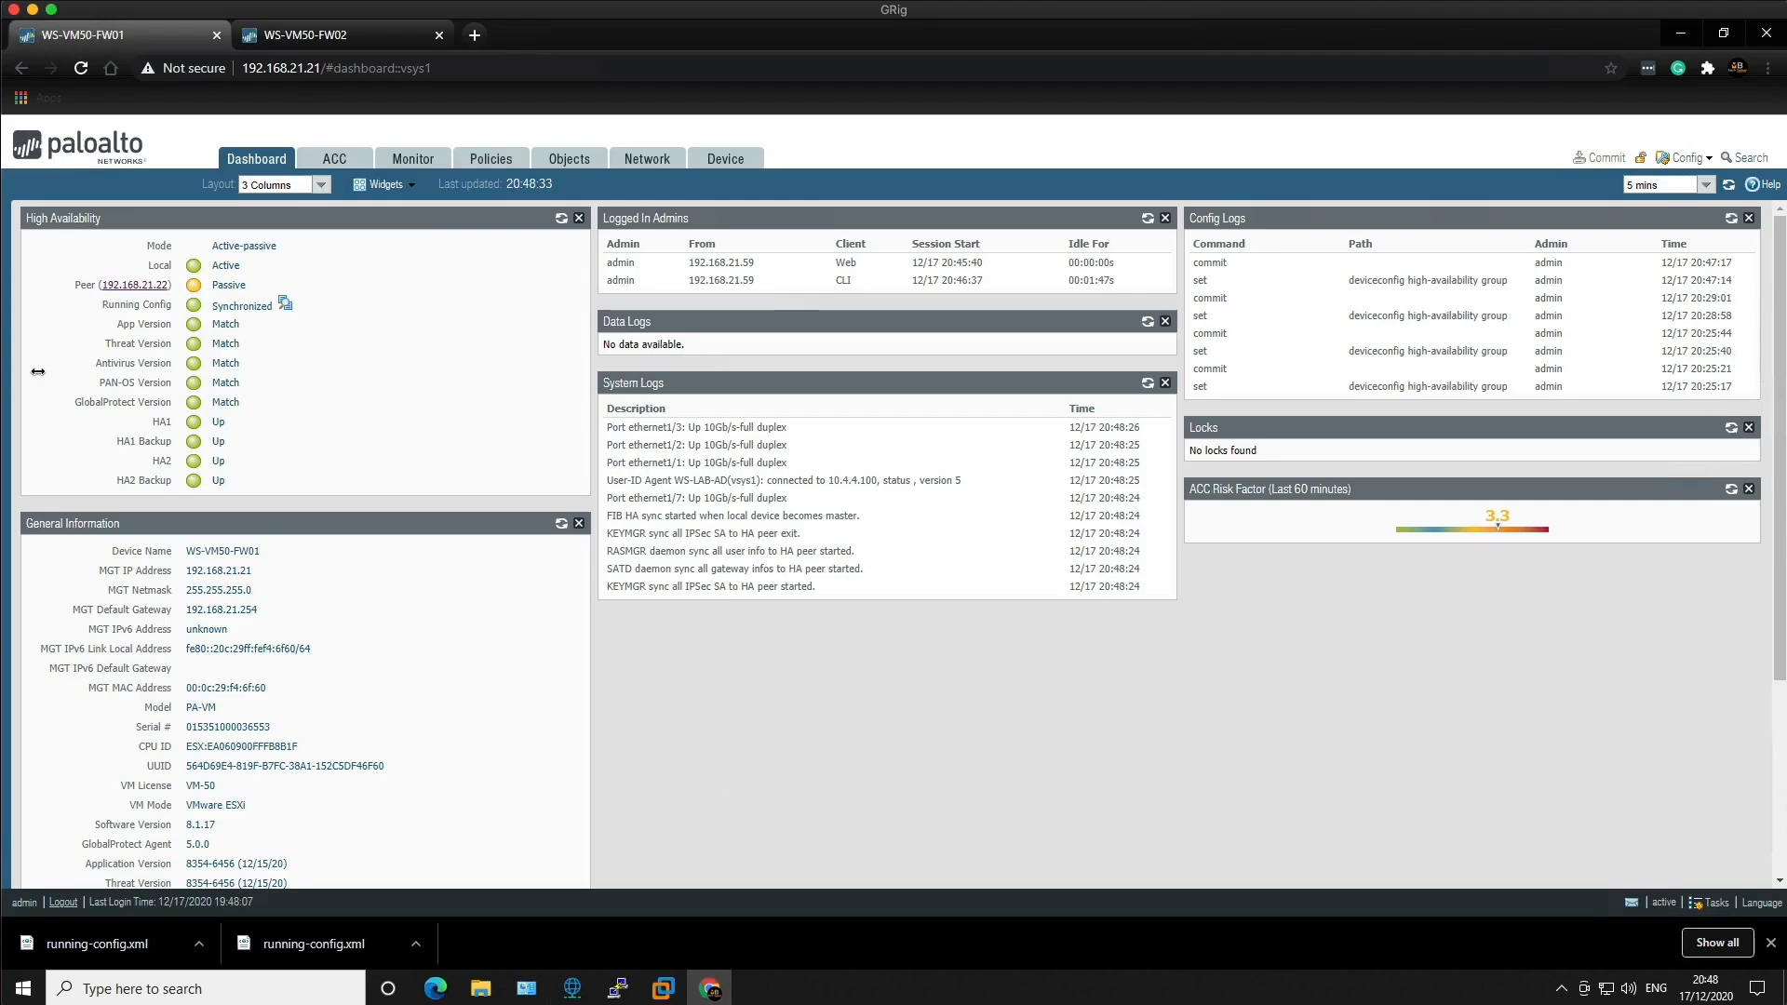